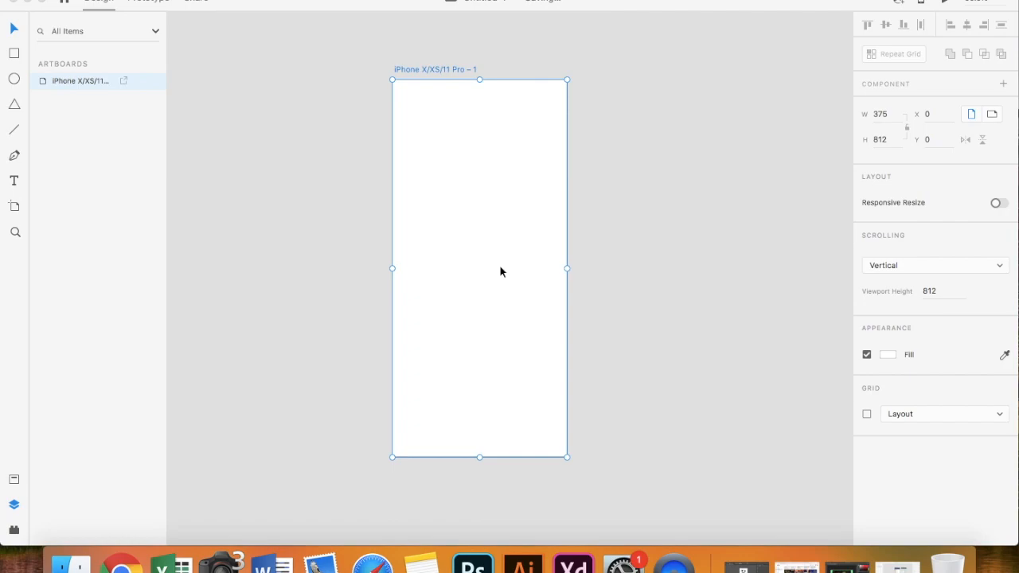
- Draw a full-width 375×79 rectangle flush with the top of the artboard
{"action": "left_click", "coordinate": [14, 52]}
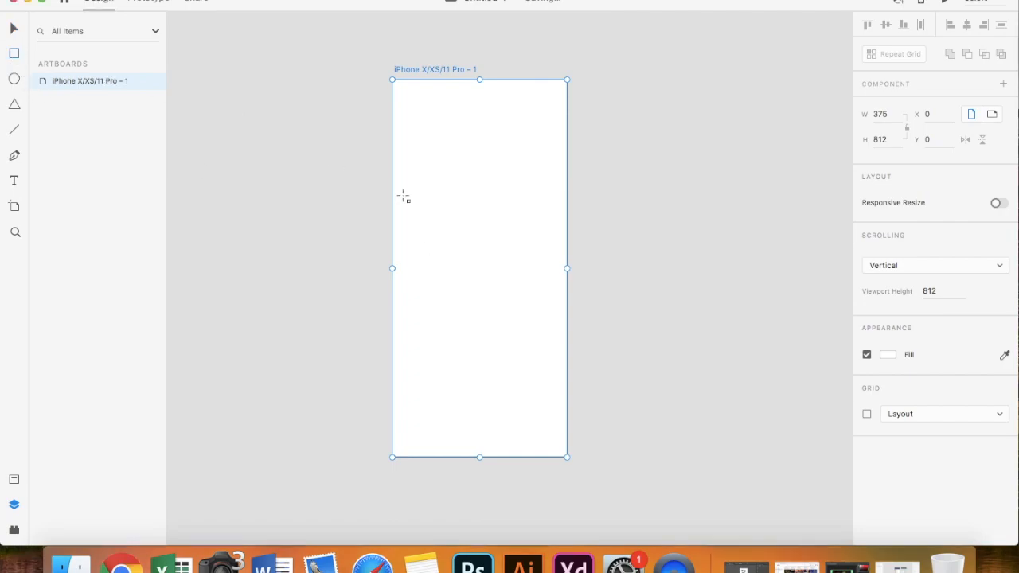
{"action": "mouse_move", "coordinate": [396, 85]}
{"action": "left_mouse_down"}
{"action": "mouse_move", "coordinate": [495, 132]}
{"action": "mouse_move", "coordinate": [566, 121]}
{"action": "left_mouse_up"}
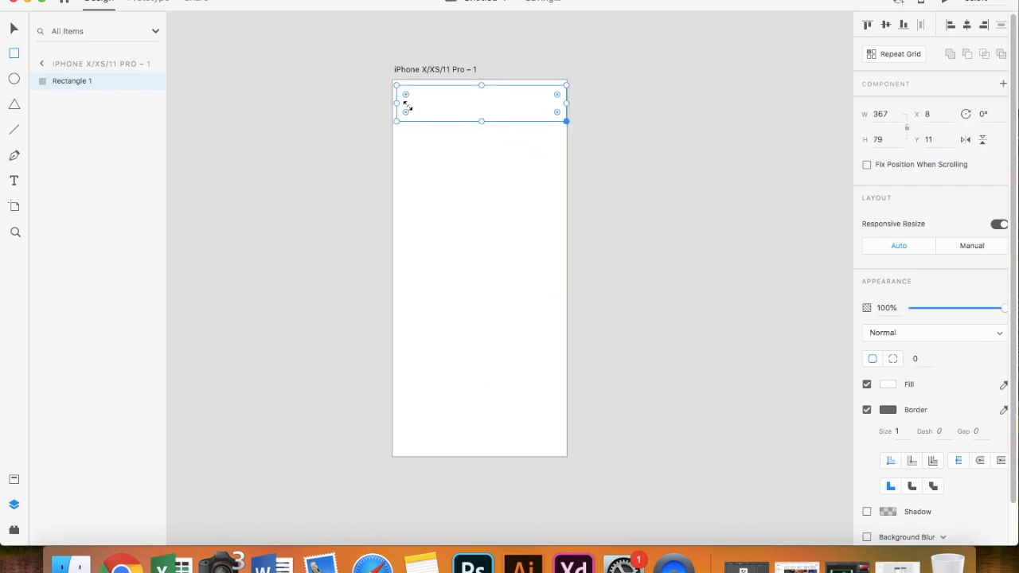
{"action": "left_click_drag", "start_coordinate": [397, 104], "coordinate": [393, 104]}
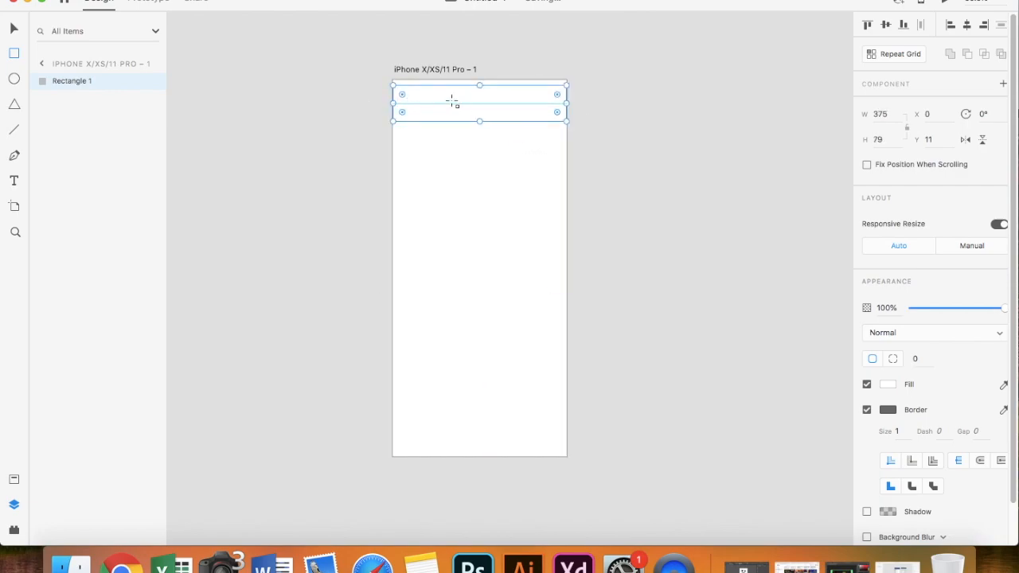
{"action": "left_click_drag", "start_coordinate": [500, 106], "coordinate": [500, 102]}
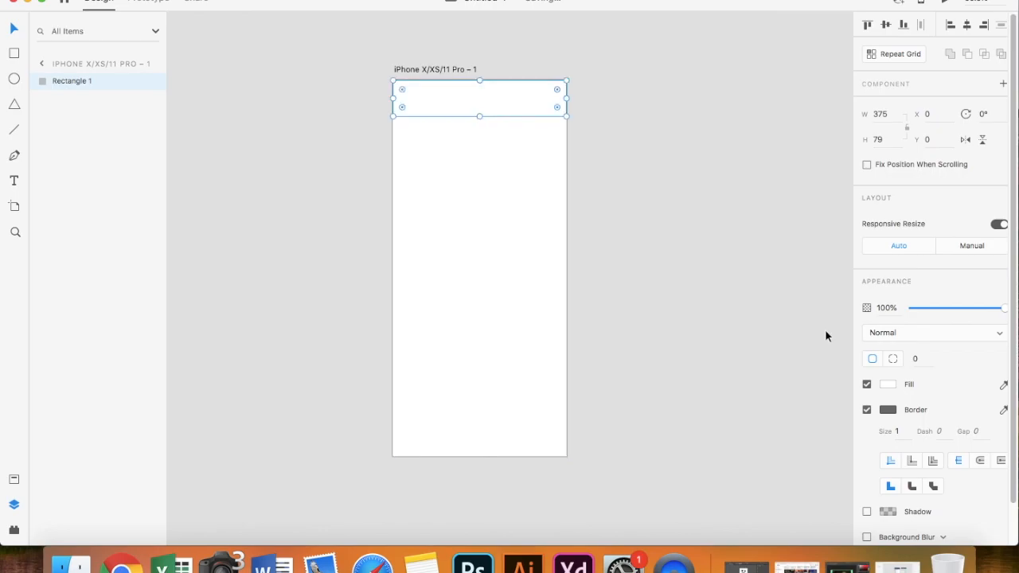
- Remove the bar's border and fill it dark slate-teal (#638A91)
{"action": "left_click", "coordinate": [867, 410]}
{"action": "left_click", "coordinate": [887, 383]}
{"action": "left_click", "coordinate": [725, 334]}
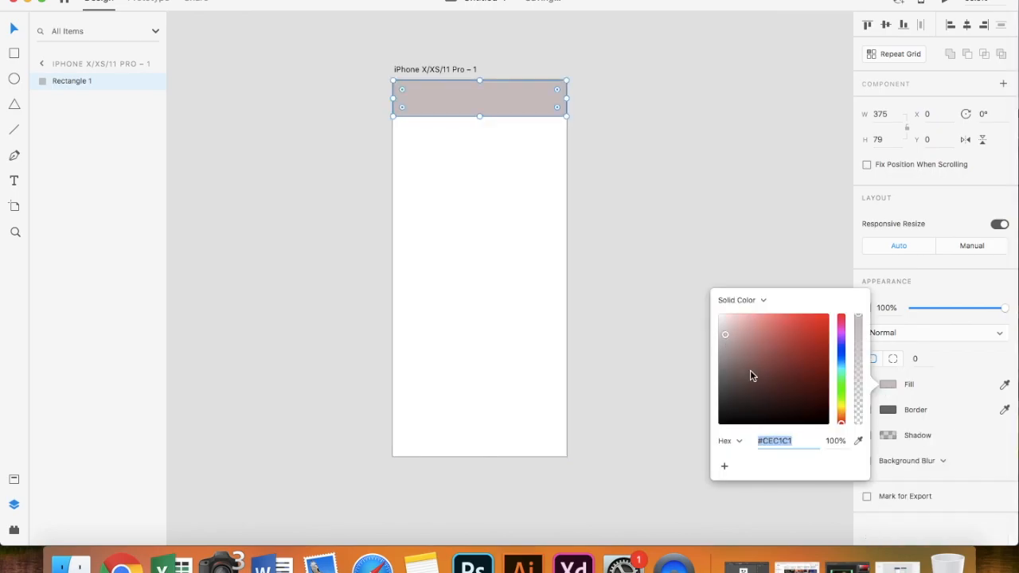
{"action": "left_click", "coordinate": [840, 368]}
{"action": "mouse_move", "coordinate": [737, 334]}
{"action": "left_mouse_down"}
{"action": "mouse_move", "coordinate": [761, 325]}
{"action": "mouse_move", "coordinate": [750, 366]}
{"action": "left_mouse_up"}
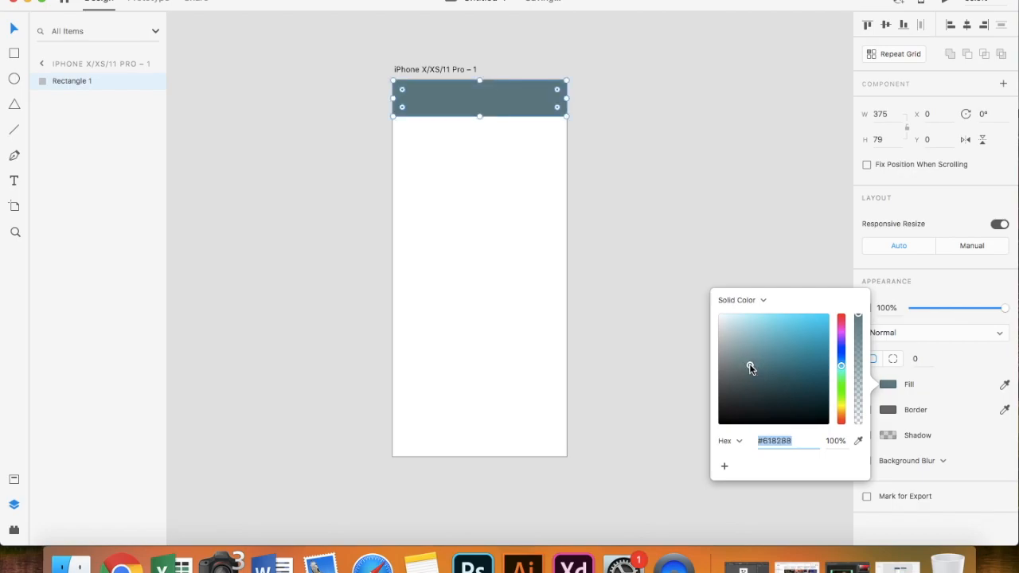
{"action": "left_click", "coordinate": [250, 175]}
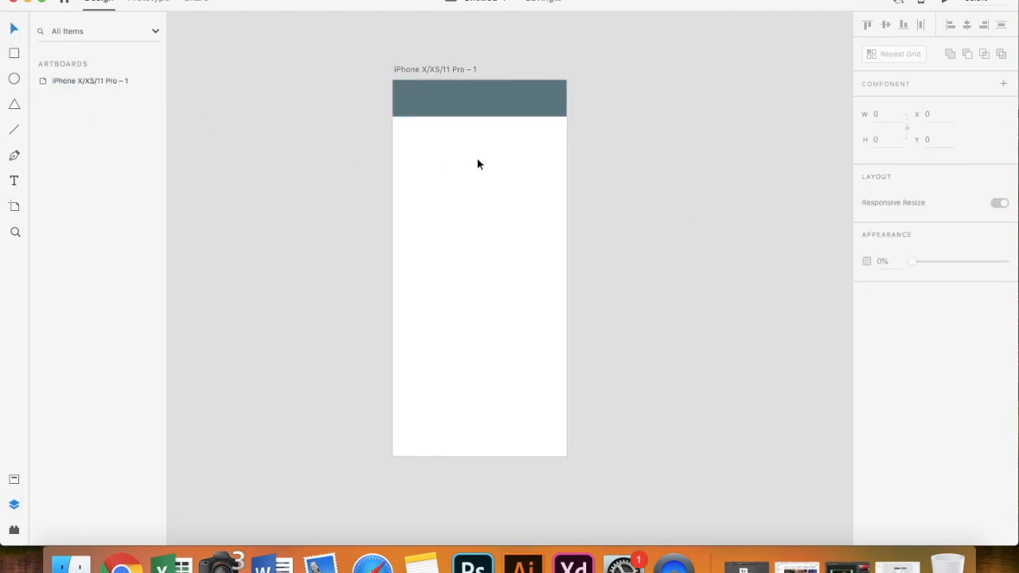
{"action": "scroll", "coordinate": [477, 163], "scroll_direction": "up", "scroll_amount": 1}
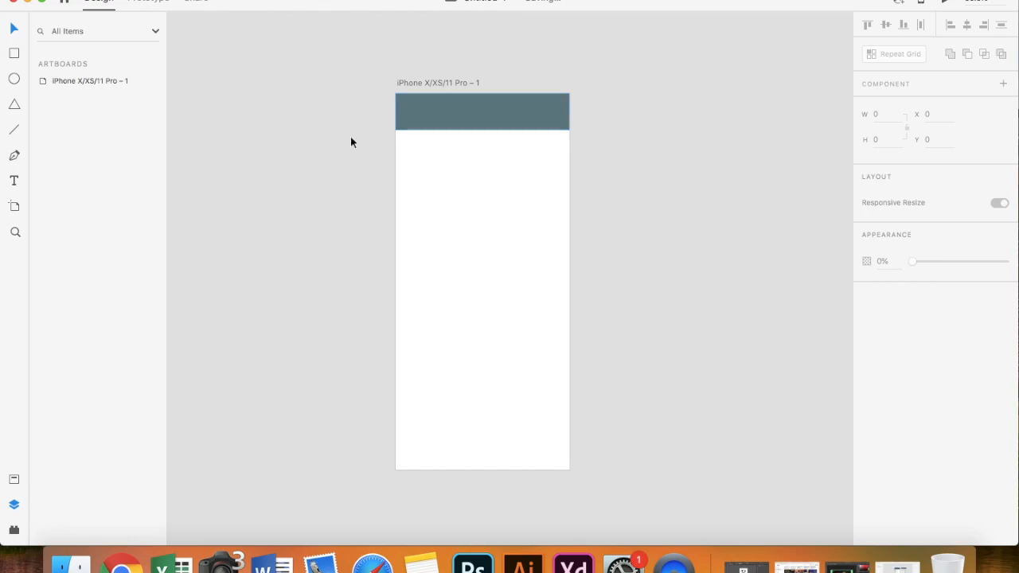
- Add the 'WhatsApp Business' title on the header bar and make it white (#FFFFFF)
{"action": "left_click", "coordinate": [416, 118]}
{"action": "left_click", "coordinate": [15, 182]}
{"action": "left_click", "coordinate": [417, 122]}
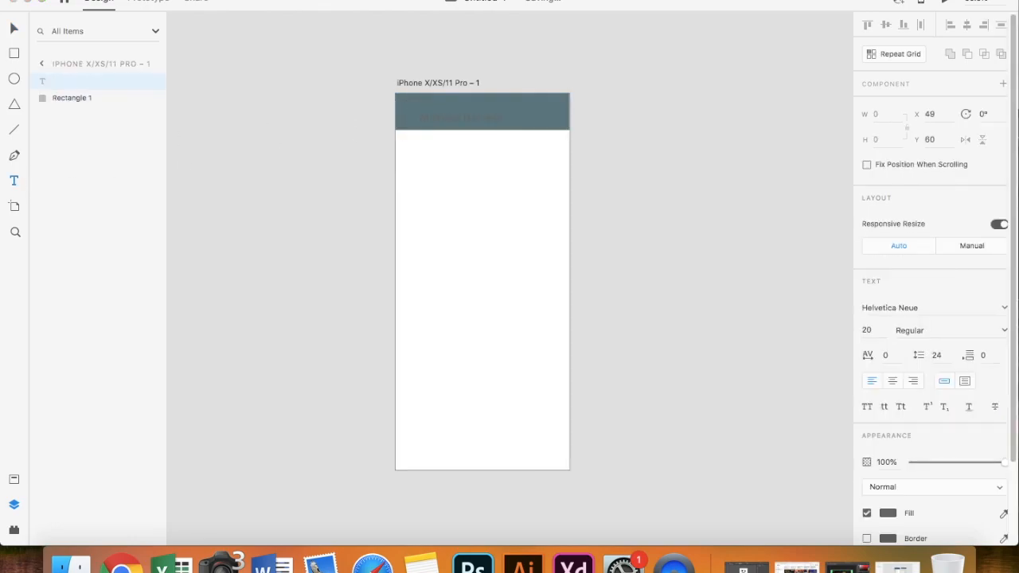
{"action": "key", "text": "super+a"}
{"action": "left_click", "coordinate": [888, 512]}
{"action": "double_click", "coordinate": [766, 496]}
{"action": "type", "text": "F"}
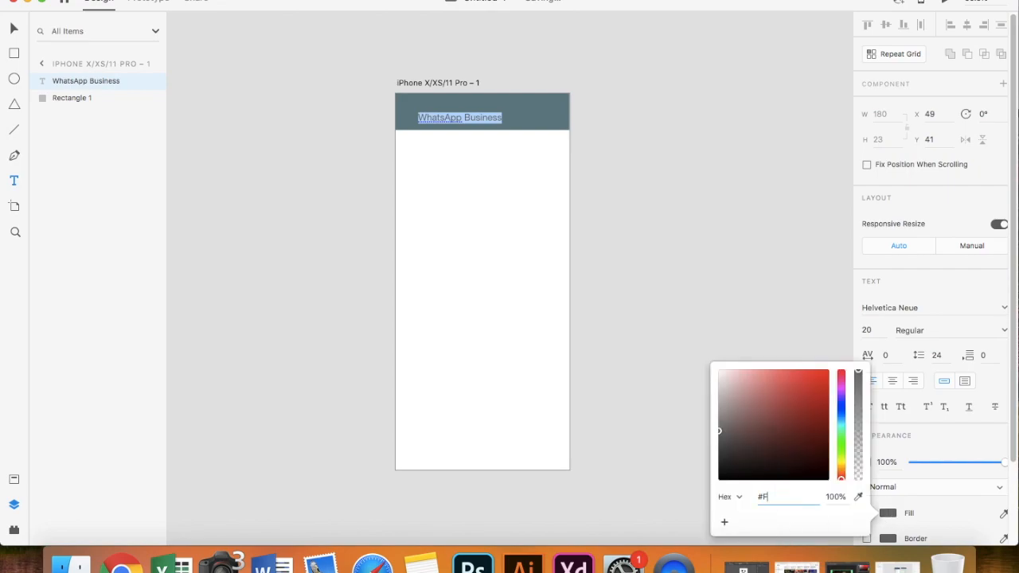
{"action": "type", "text": "FFFFF"}
{"action": "key", "text": "Return"}
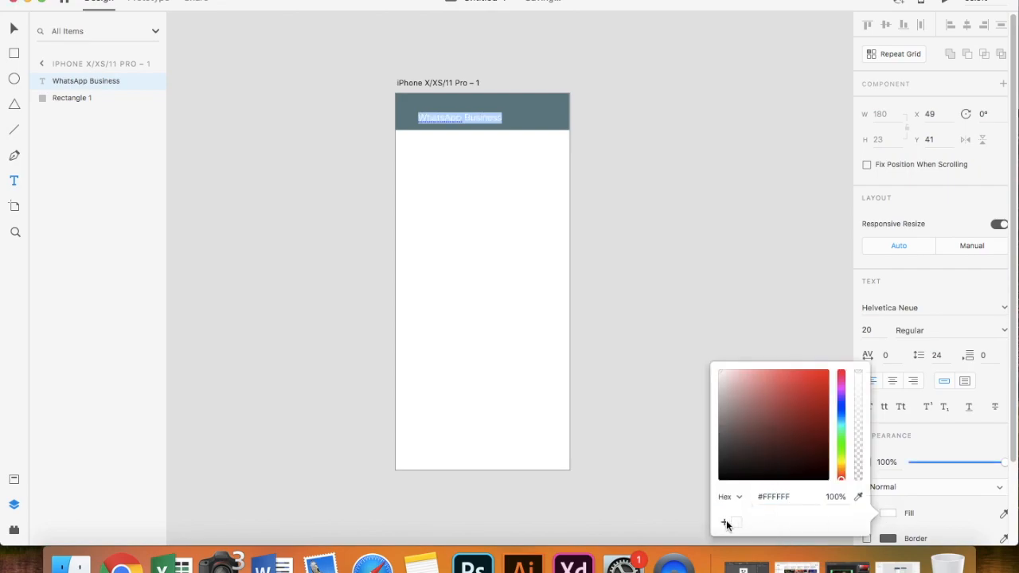
{"action": "left_click", "coordinate": [847, 316]}
- Set the title's font to Beirut at size 15
{"action": "left_click", "coordinate": [883, 307]}
{"action": "type", "text": "Beirut"}
{"action": "left_click", "coordinate": [866, 330]}
{"action": "type", "text": "15"}
{"action": "key", "text": "Return"}
{"action": "key", "text": "Escape"}
- Move the title left to sit near the header's left edge
{"action": "scroll", "coordinate": [458, 136], "scroll_direction": "up", "scroll_amount": 3}
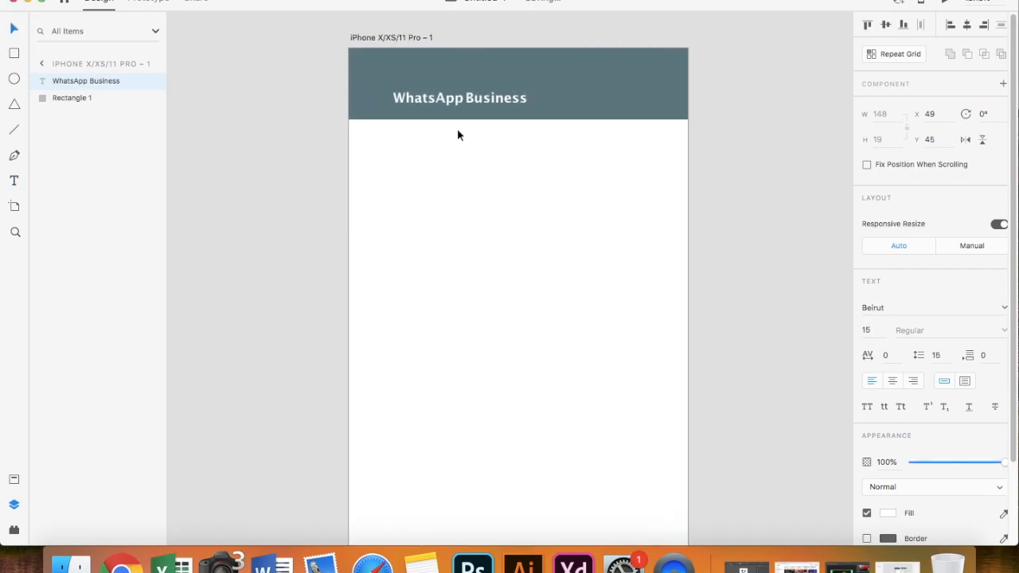
{"action": "left_click_drag", "start_coordinate": [442, 102], "coordinate": [419, 104]}
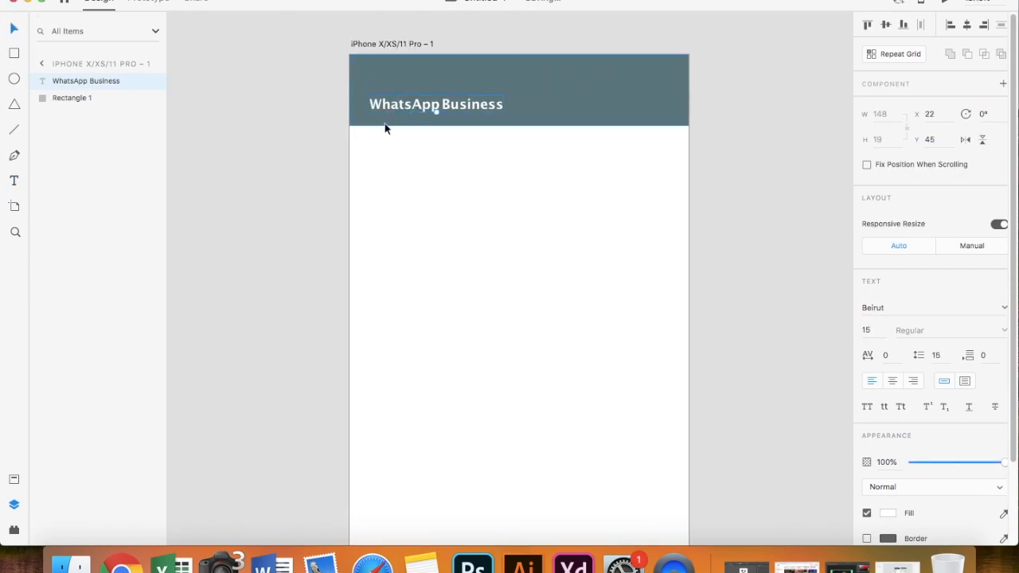
{"action": "left_click", "coordinate": [245, 187]}
{"action": "left_click_drag", "start_coordinate": [480, 109], "coordinate": [434, 105]}
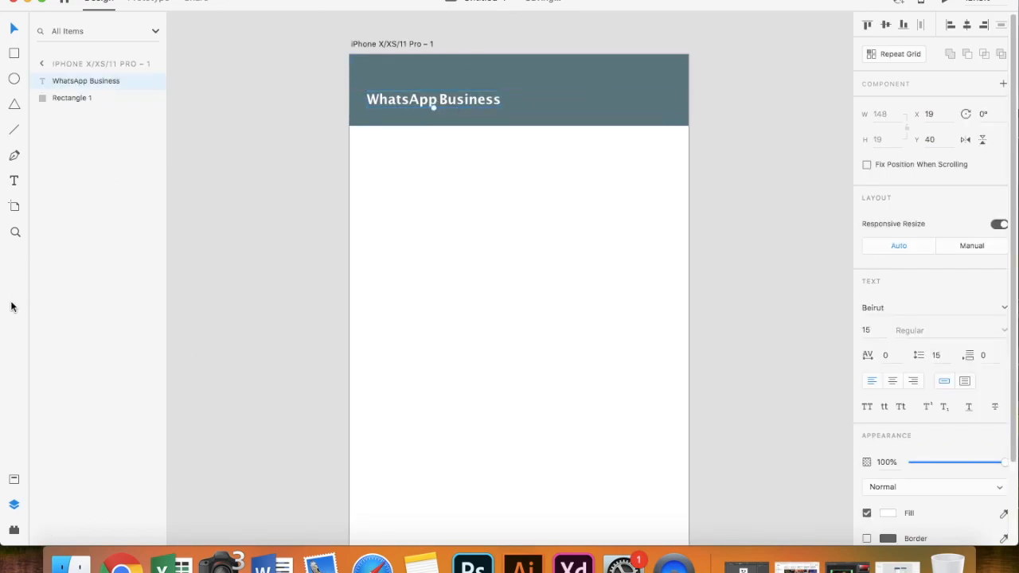
{"action": "left_click", "coordinate": [246, 242]}
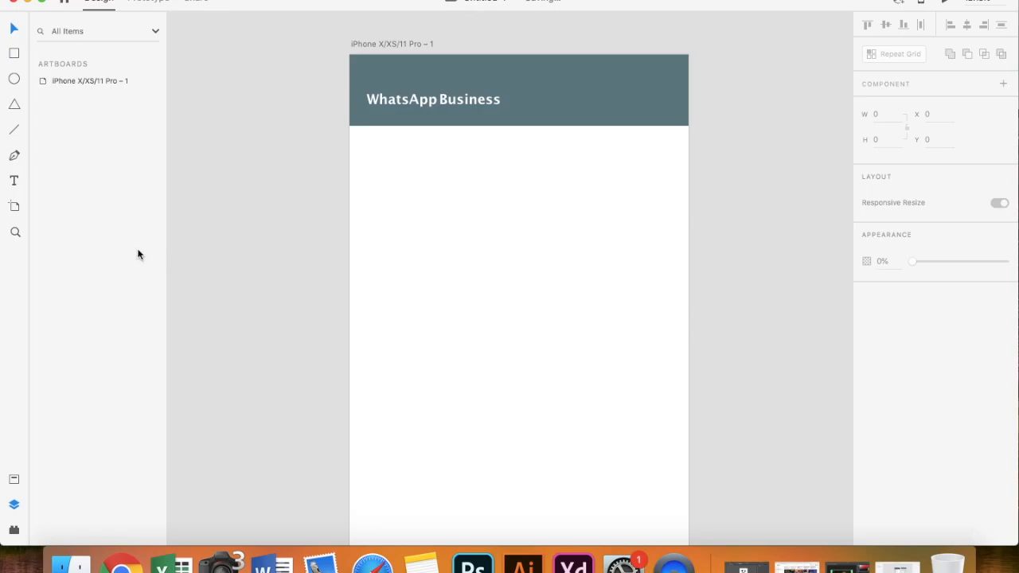
- Draw a small circle at the header's right with no fill and a white outline
{"action": "left_click", "coordinate": [14, 79]}
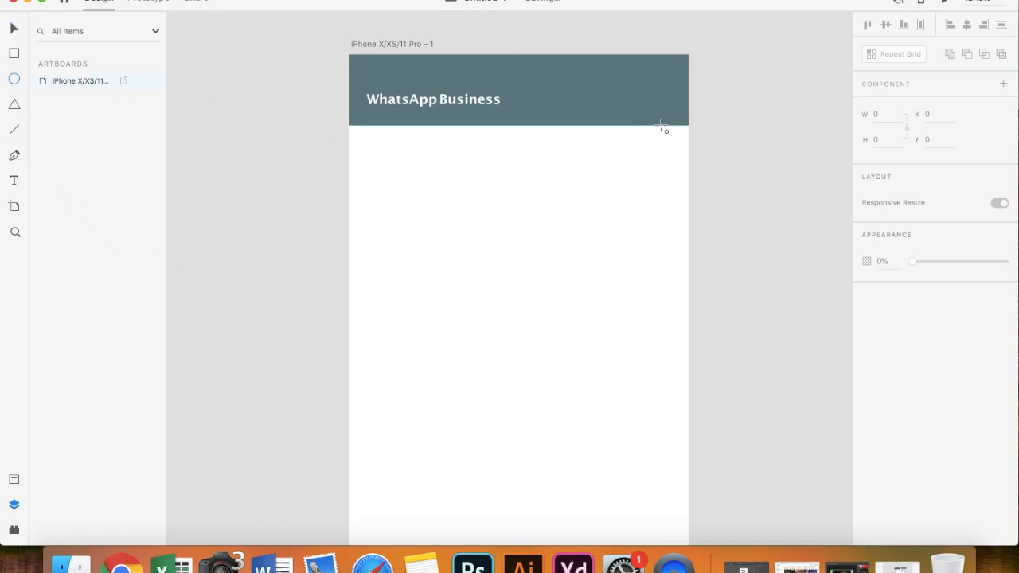
{"action": "left_click_drag", "start_coordinate": [611, 100], "coordinate": [622, 111]}
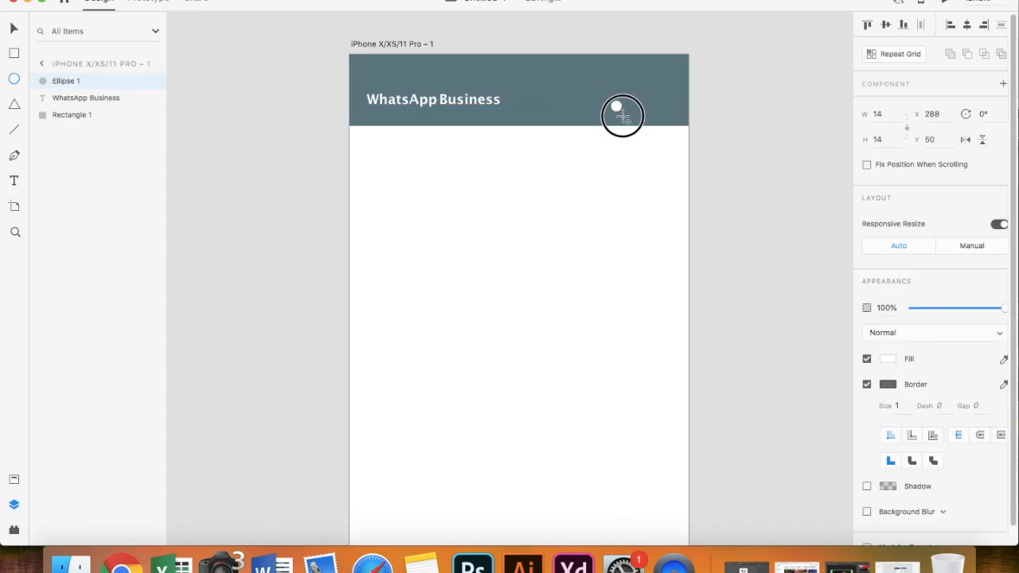
{"action": "left_click", "coordinate": [867, 385]}
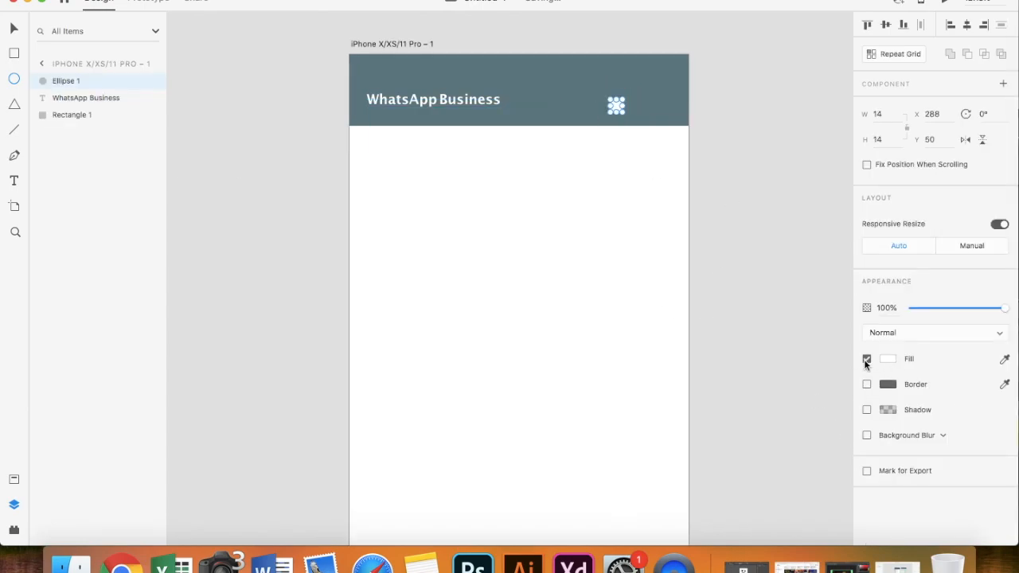
{"action": "left_click", "coordinate": [867, 359]}
{"action": "left_click", "coordinate": [867, 384]}
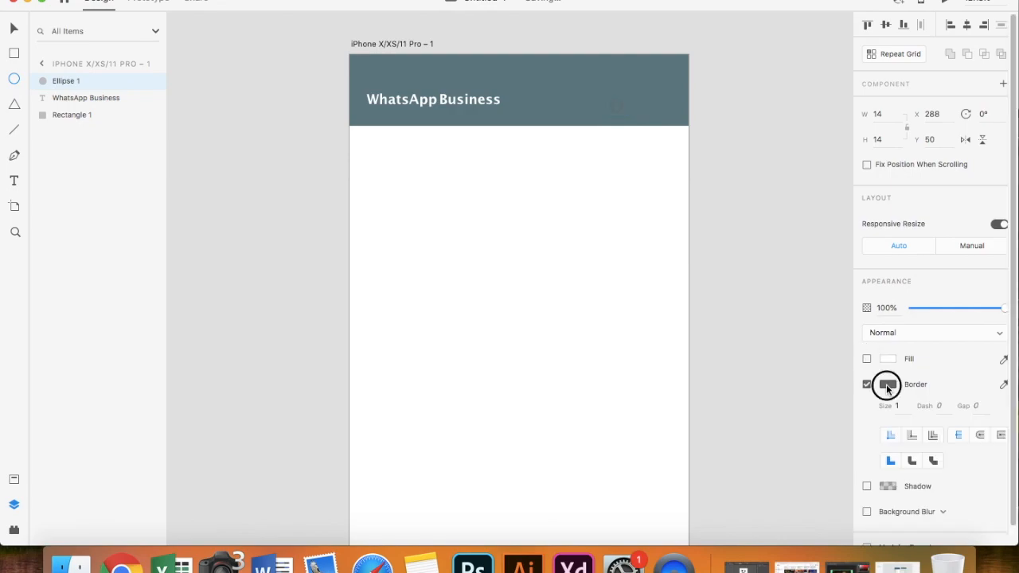
{"action": "left_click", "coordinate": [888, 384]}
{"action": "left_click", "coordinate": [735, 458]}
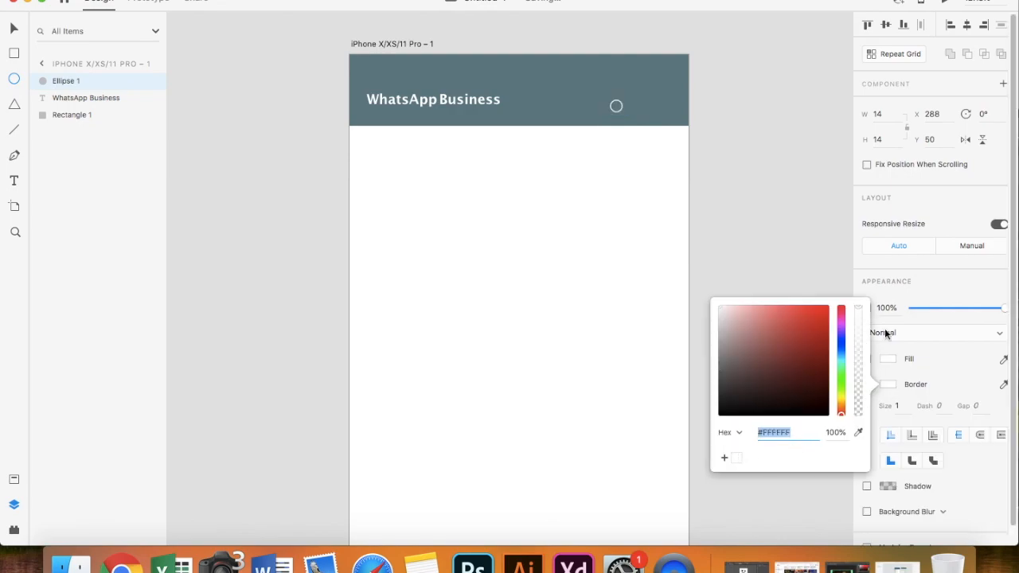
{"action": "left_click", "coordinate": [773, 204]}
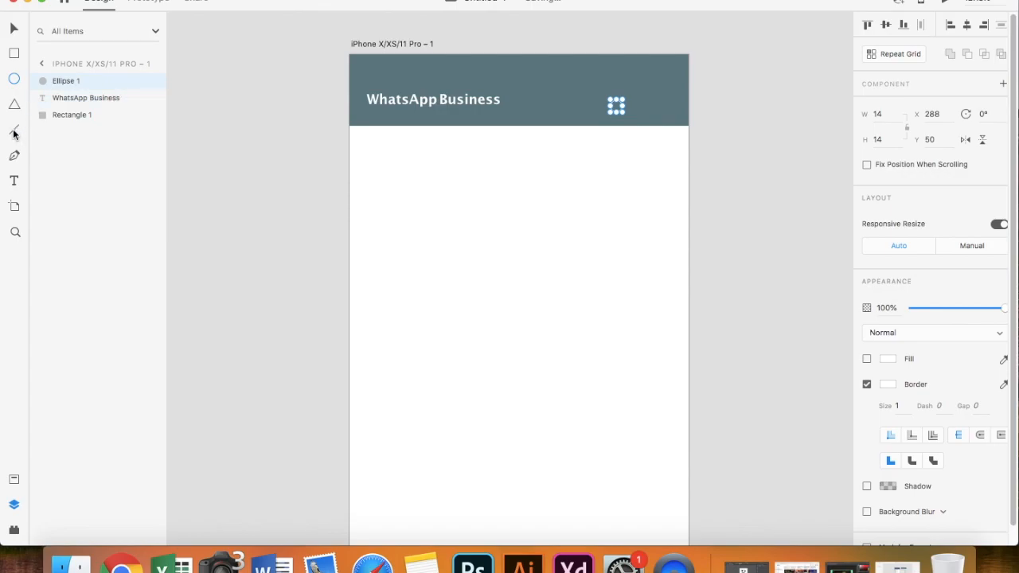
- Draw a short white handle line running down-left from the circle
{"action": "scroll", "coordinate": [330, 150], "scroll_direction": "up", "scroll_amount": 3}
{"action": "scroll", "coordinate": [739, 102], "scroll_direction": "up", "scroll_amount": 2}
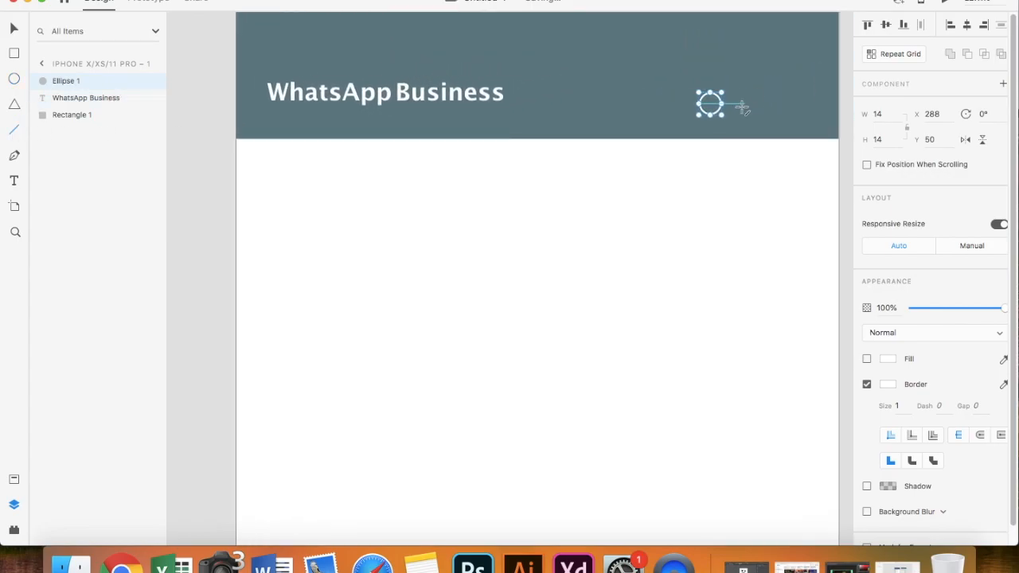
{"action": "left_click_drag", "start_coordinate": [707, 114], "coordinate": [692, 120]}
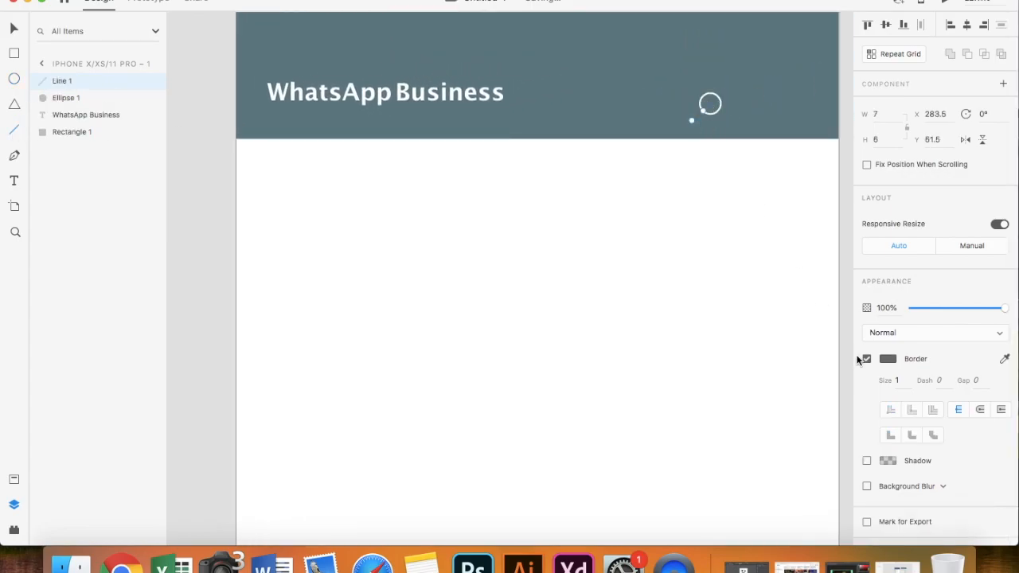
{"action": "left_click", "coordinate": [887, 358]}
{"action": "left_click", "coordinate": [14, 32]}
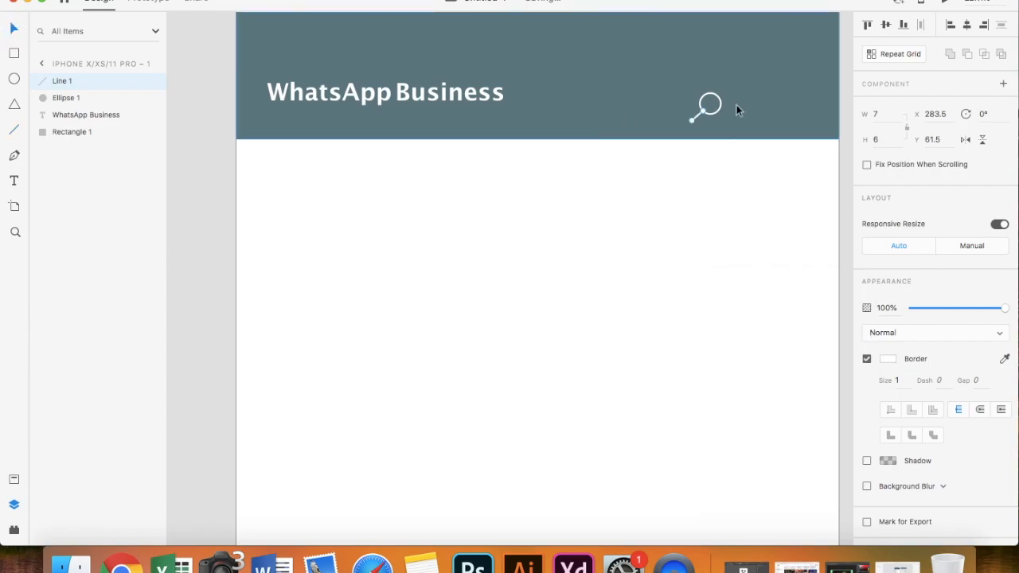
{"action": "scroll", "coordinate": [734, 105], "scroll_direction": "up", "scroll_amount": 2}
- Merge the circle and handle into one magnifier shape (Union 1) and shrink it
{"action": "left_click", "coordinate": [698, 114], "text": "shift"}
{"action": "key", "text": "super+alt+u"}
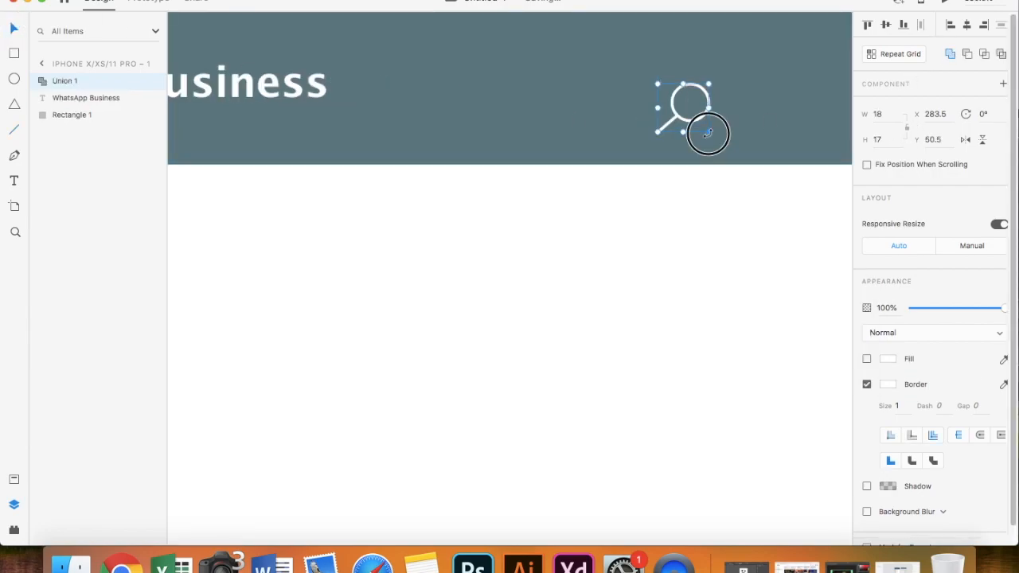
{"action": "left_click_drag", "start_coordinate": [707, 129], "coordinate": [691, 114]}
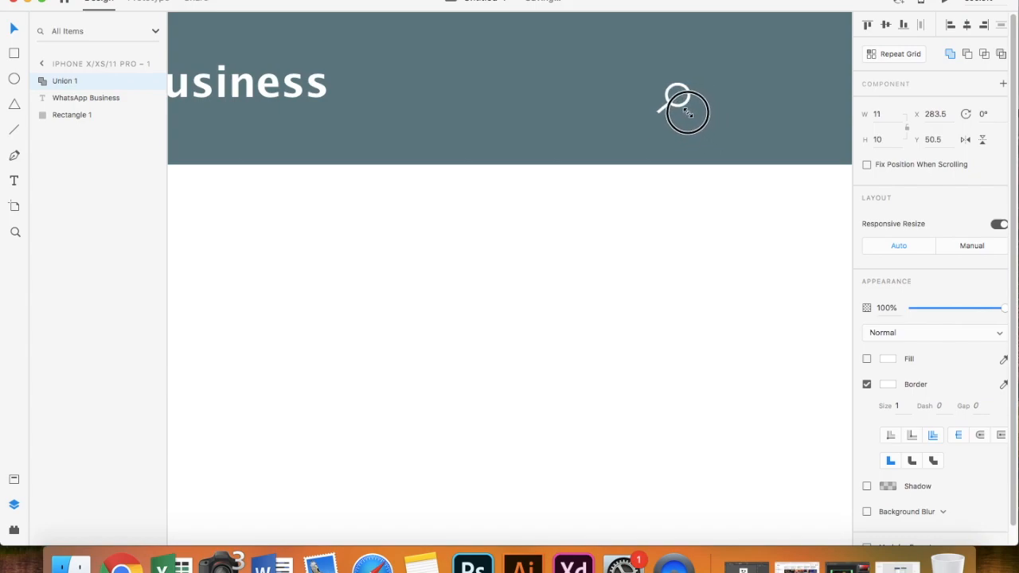
{"action": "left_click", "coordinate": [690, 180]}
{"action": "scroll", "coordinate": [691, 180], "scroll_direction": "down", "scroll_amount": 3}
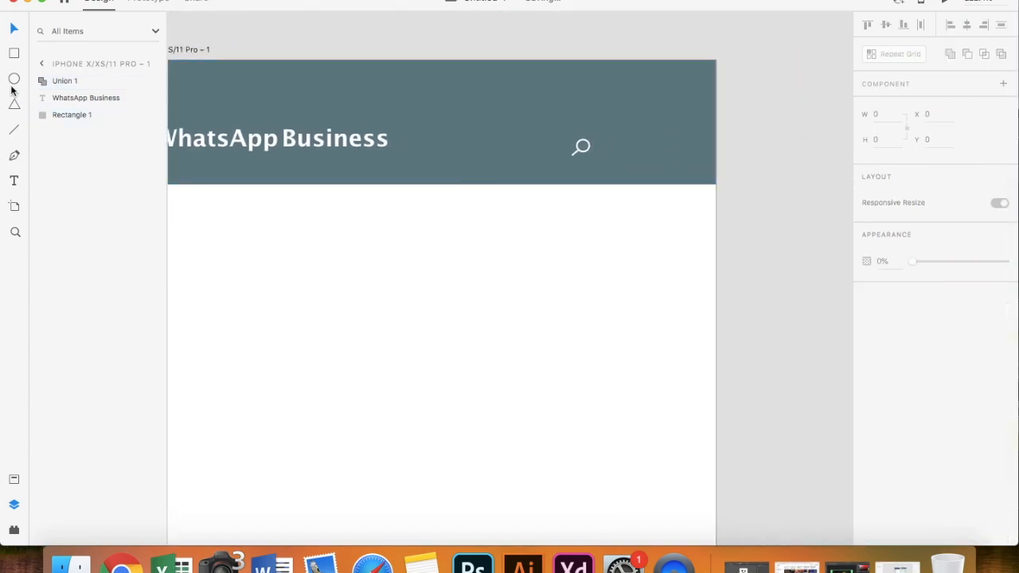
{"action": "key", "text": "e"}
{"action": "scroll", "coordinate": [584, 156], "scroll_direction": "up", "scroll_amount": 4}
- Draw a tiny borderless dot and duplicate it into three stacked dots
{"action": "left_click_drag", "start_coordinate": [776, 124], "coordinate": [778, 127]}
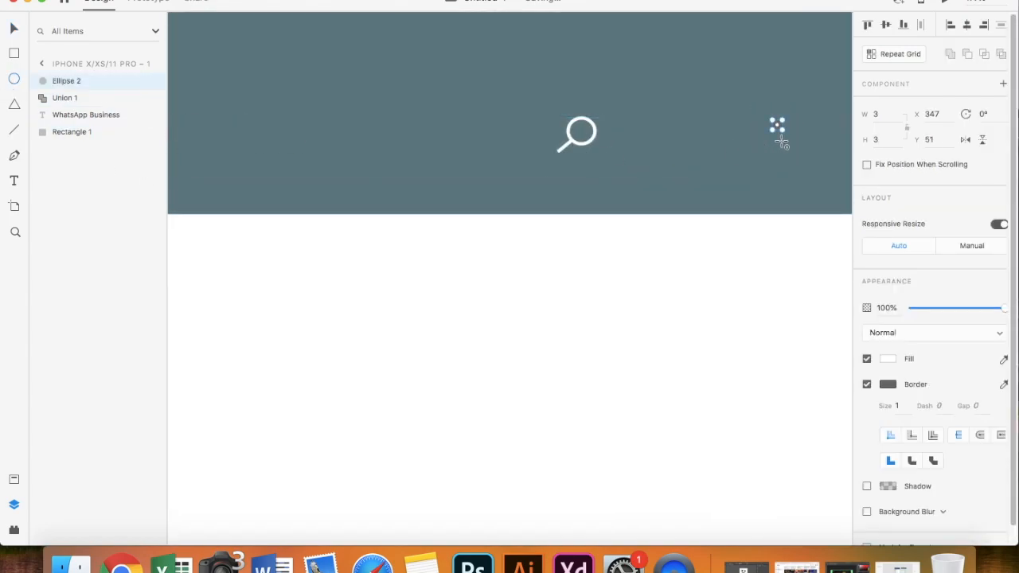
{"action": "left_click", "coordinate": [866, 384]}
{"action": "scroll", "coordinate": [680, 246], "scroll_direction": "right", "scroll_amount": 2}
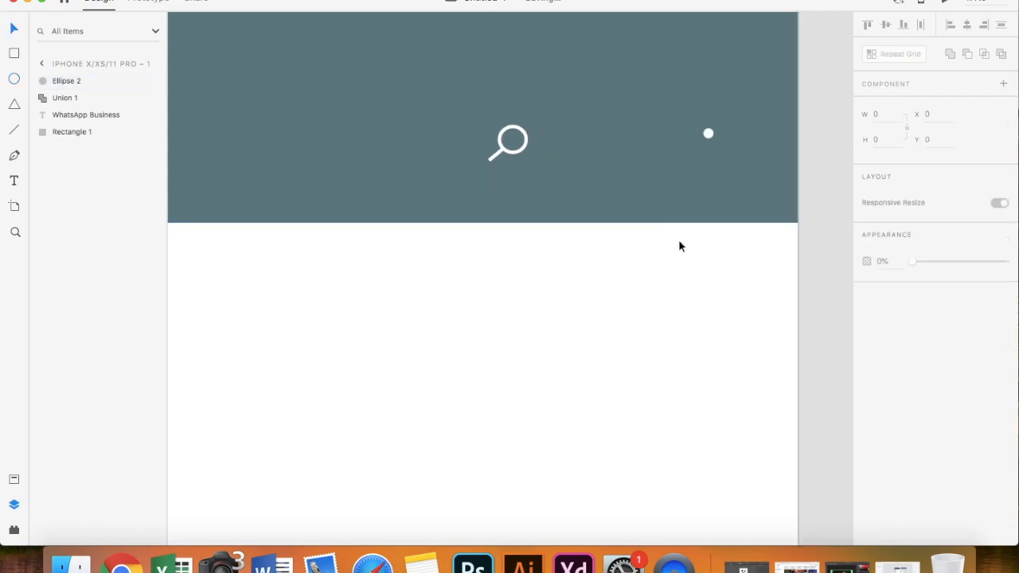
{"action": "left_click_drag", "start_coordinate": [710, 140], "coordinate": [710, 165]}
{"action": "scroll", "coordinate": [709, 165], "scroll_direction": "down", "scroll_amount": 2}
{"action": "scroll", "coordinate": [712, 172], "scroll_direction": "up", "scroll_amount": 2}
- Group the three dots as Group 1 and place the magnifier right beside them
{"action": "left_click", "coordinate": [705, 136], "text": "shift"}
{"action": "left_click", "coordinate": [705, 111], "text": "shift"}
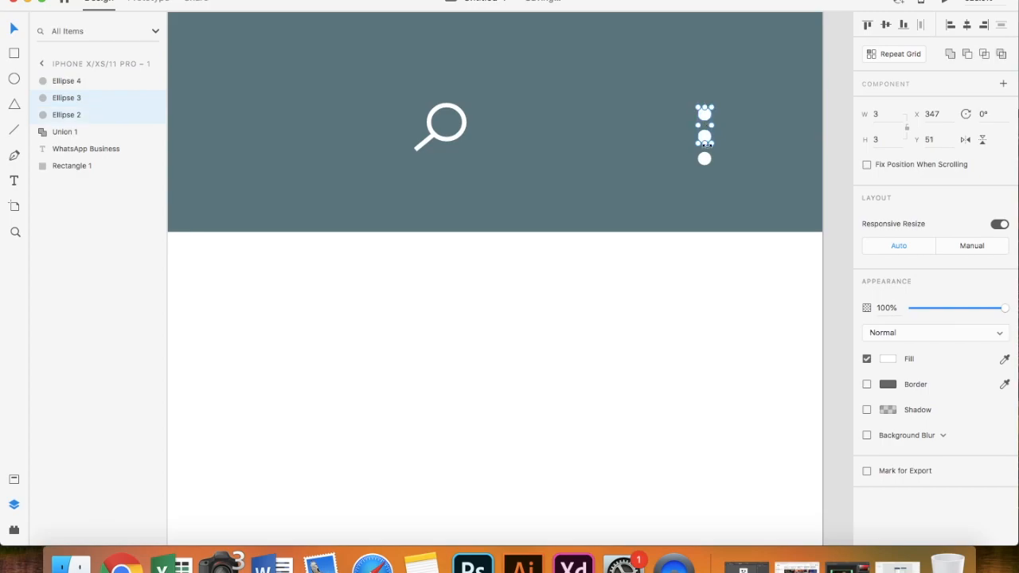
{"action": "right_click", "coordinate": [708, 164]}
{"action": "left_click", "coordinate": [739, 266]}
{"action": "left_click_drag", "start_coordinate": [705, 139], "coordinate": [753, 141]}
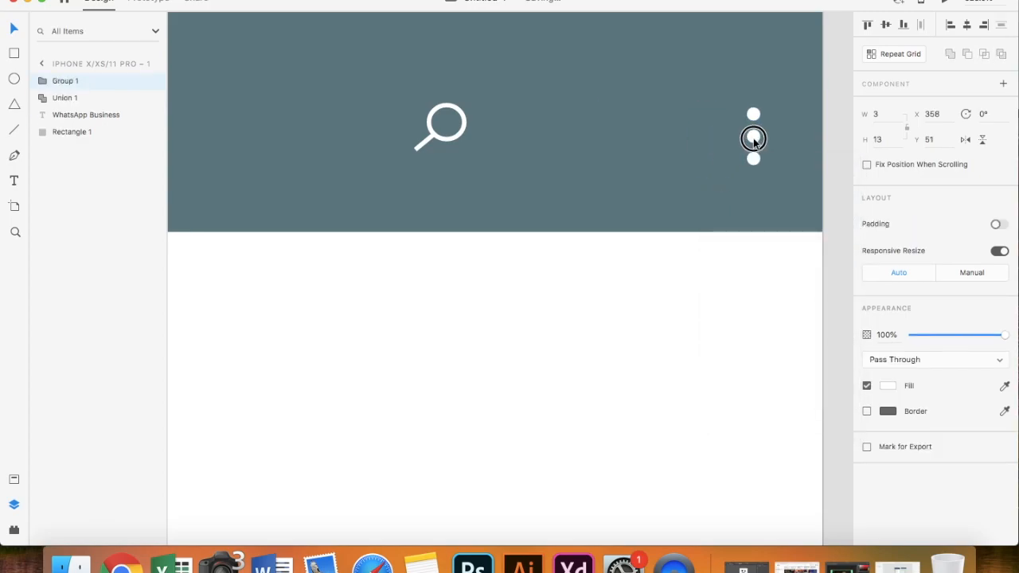
{"action": "left_click", "coordinate": [456, 139]}
{"action": "left_click_drag", "start_coordinate": [456, 140], "coordinate": [703, 141]}
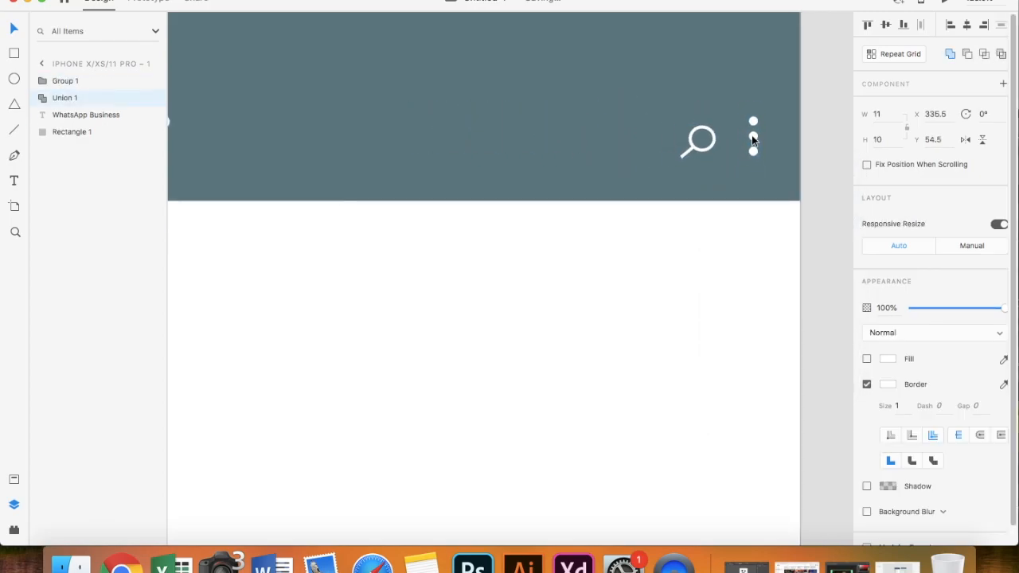
{"action": "left_click", "coordinate": [691, 253]}
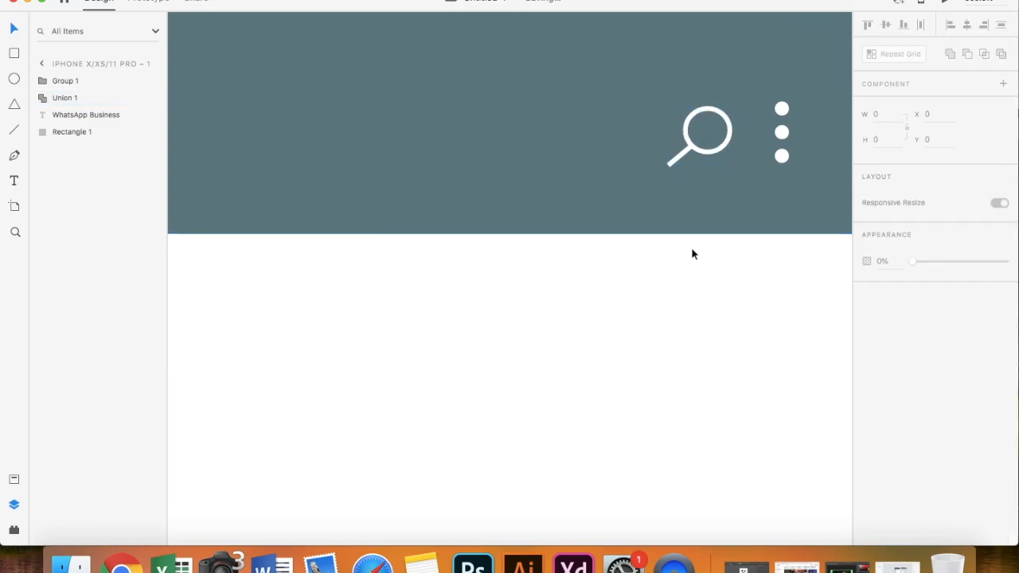
- Align the title, magnifier and three-dot menu on one line by their vertical centres
{"action": "scroll", "coordinate": [692, 254], "scroll_direction": "down", "scroll_amount": 2}
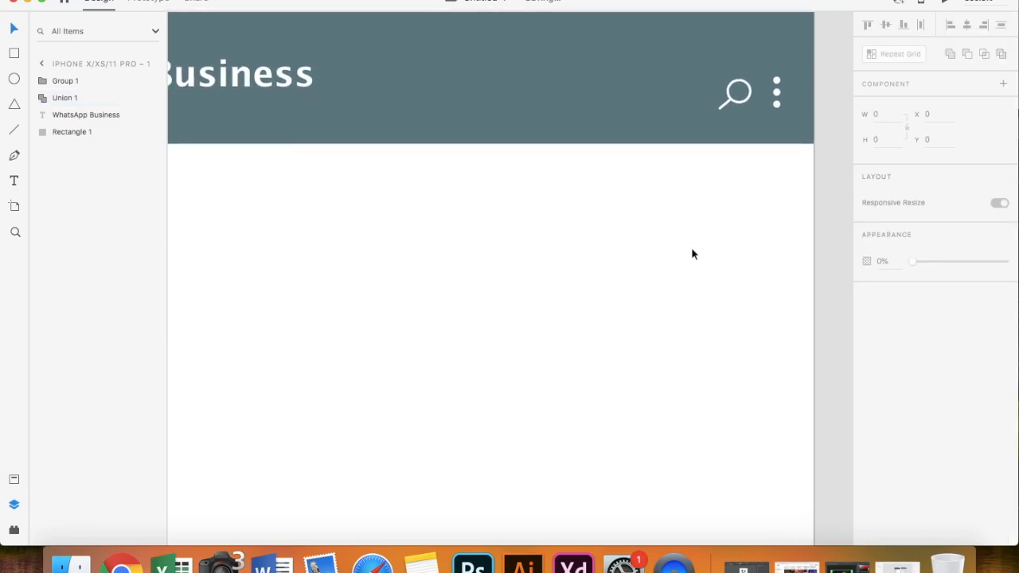
{"action": "scroll", "coordinate": [691, 253], "scroll_direction": "down", "scroll_amount": 3}
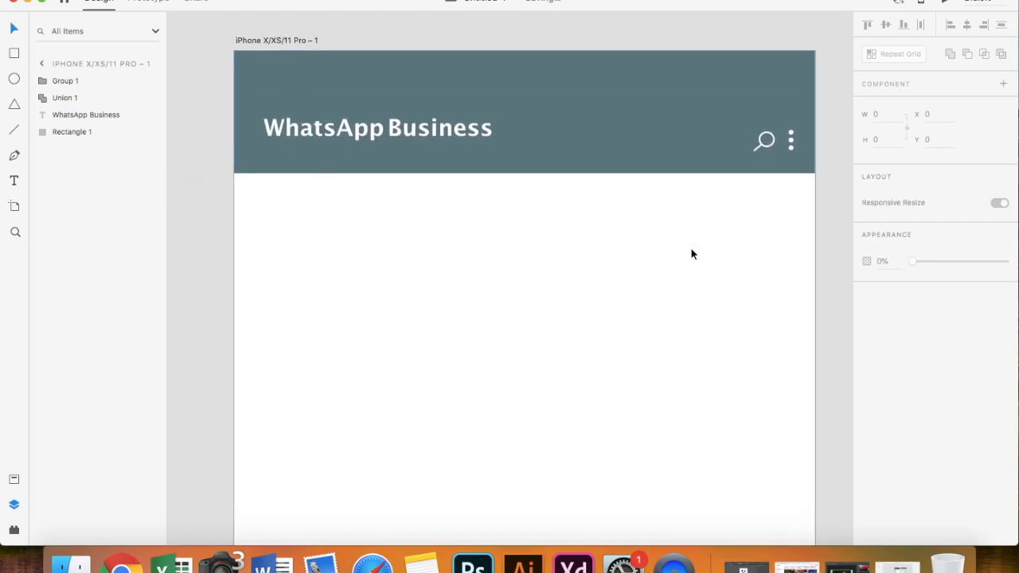
{"action": "left_click_drag", "start_coordinate": [398, 135], "coordinate": [395, 117]}
{"action": "left_click", "coordinate": [771, 143]}
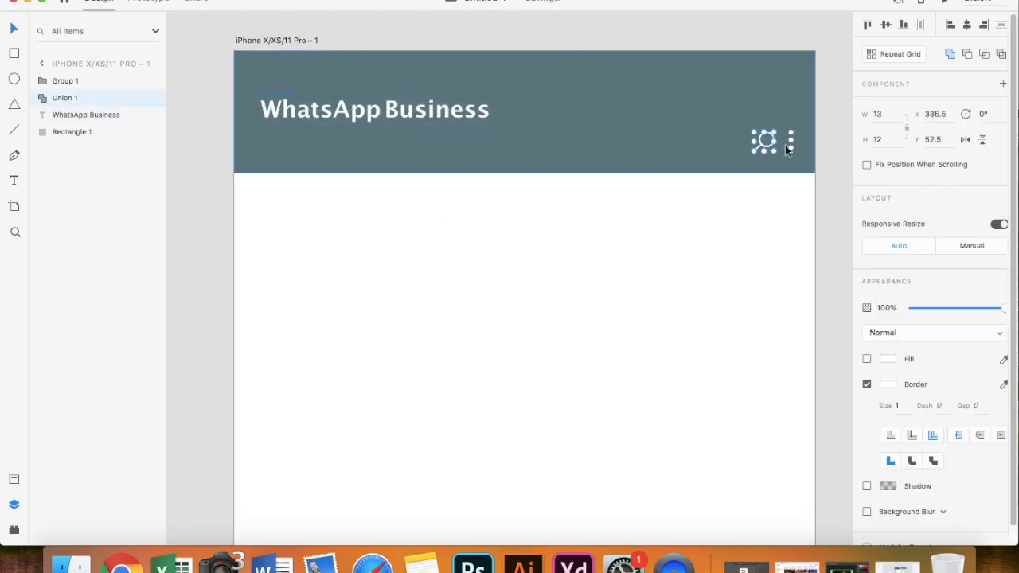
{"action": "left_click", "coordinate": [794, 145], "text": "shift"}
{"action": "key", "text": "shift+Up"}
{"action": "key", "text": "shift+Up"}
{"action": "left_click", "coordinate": [409, 112], "text": "shift"}
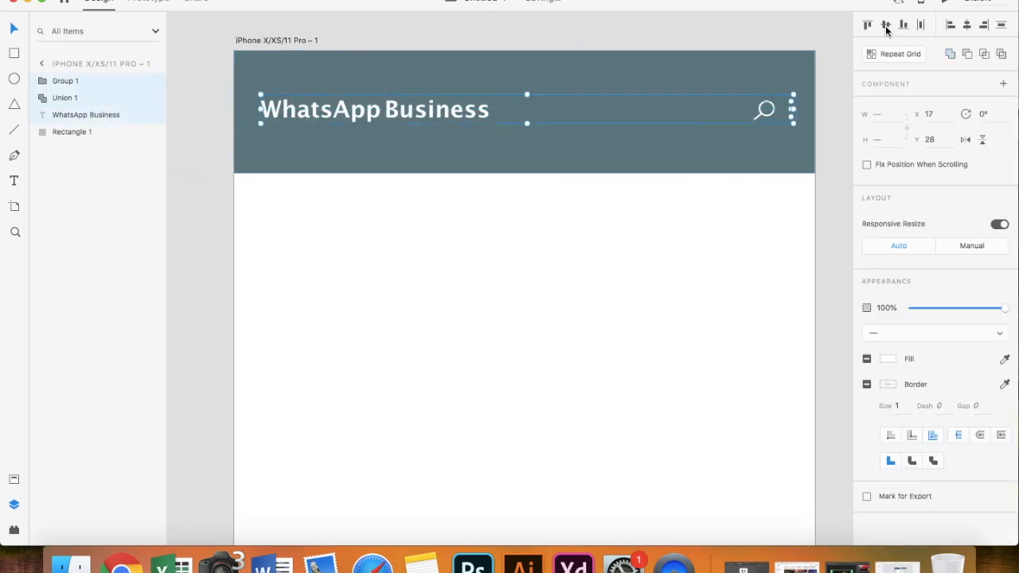
{"action": "left_click", "coordinate": [967, 27]}
{"action": "left_click", "coordinate": [649, 237]}
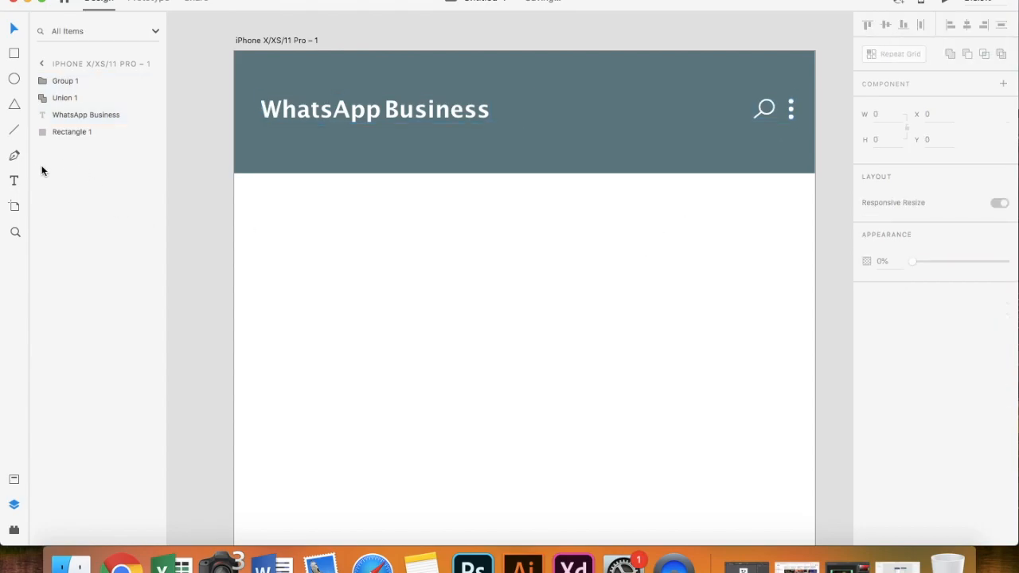
{"action": "left_click", "coordinate": [14, 531]}
- Open the Icons 4 Design plugin, then return to the installed plugins list
{"action": "left_click", "coordinate": [82, 96]}
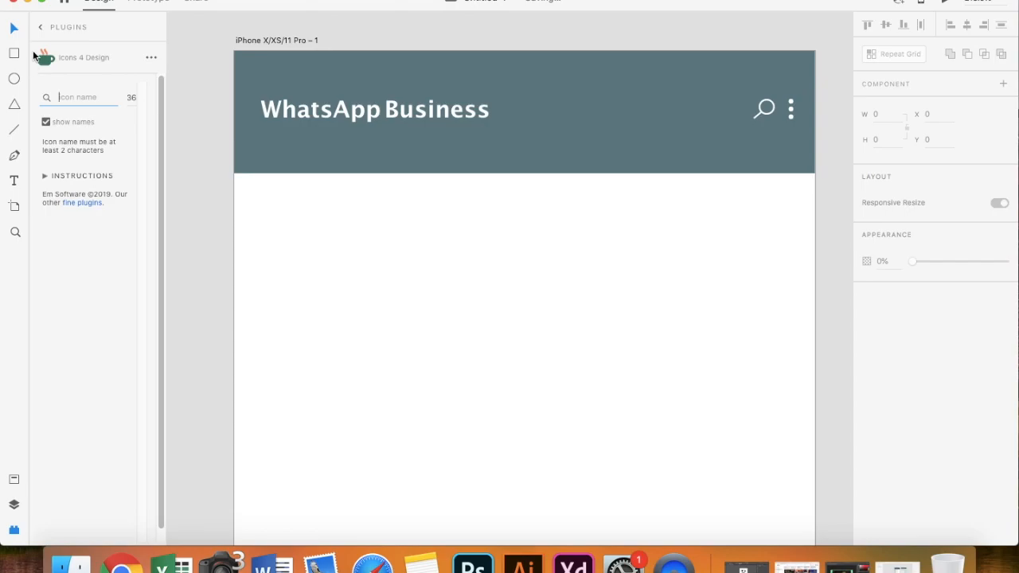
{"action": "left_click", "coordinate": [39, 27]}
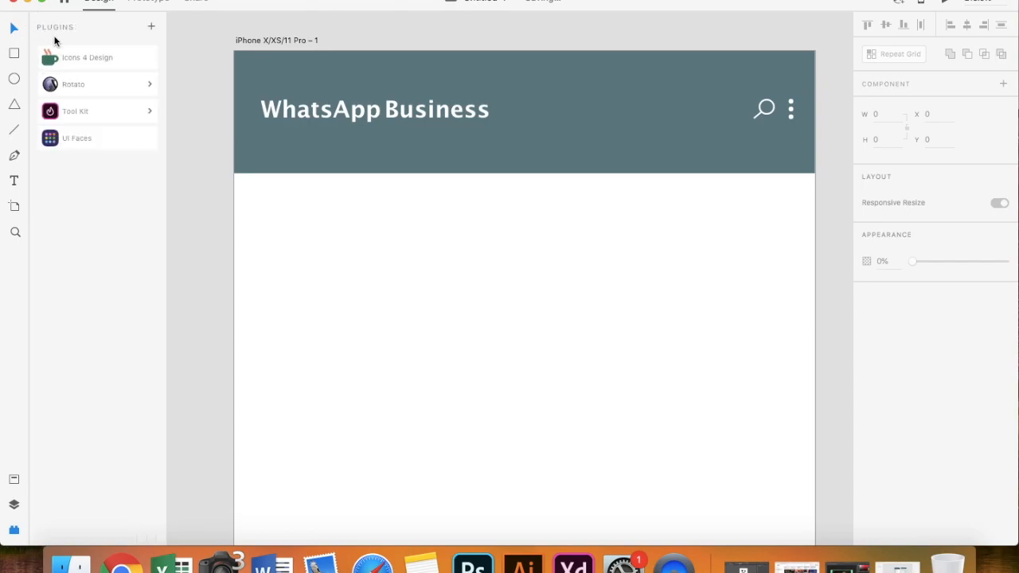
{"action": "left_click", "coordinate": [92, 56]}
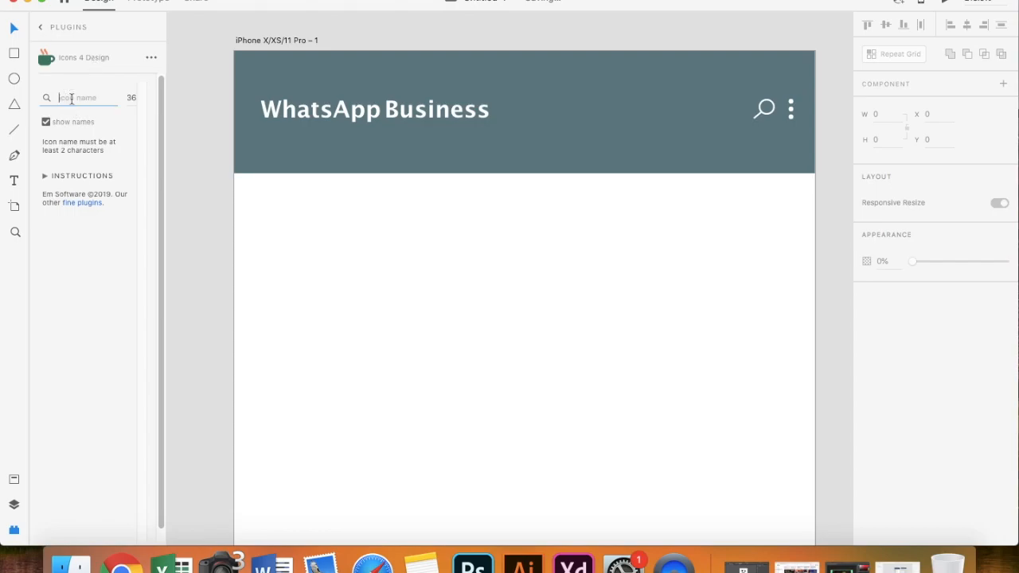
{"action": "left_click", "coordinate": [41, 29]}
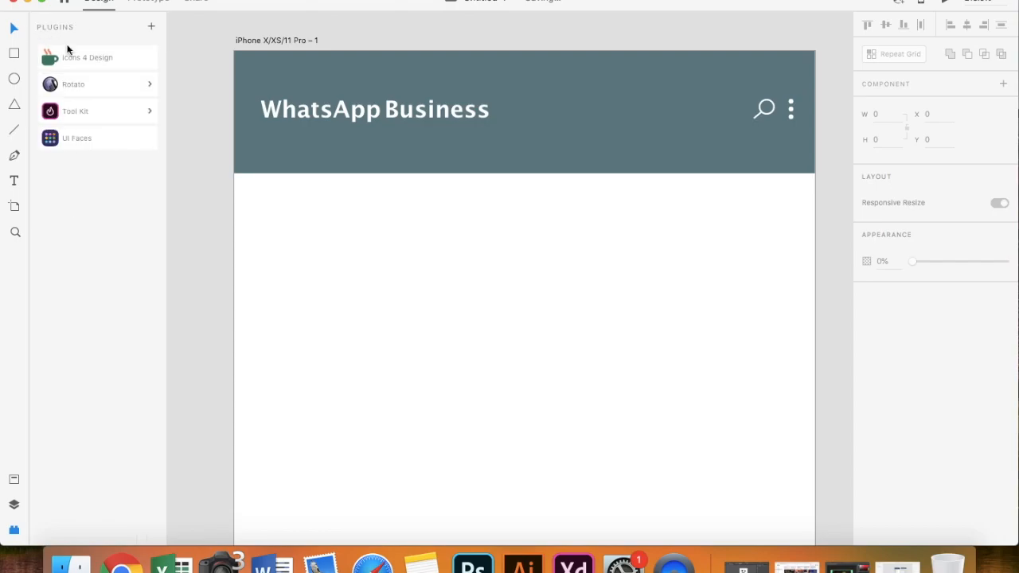
- Browse the Discover Plugins catalogue's Browse and Discover pages, then close it
{"action": "left_click", "coordinate": [151, 29]}
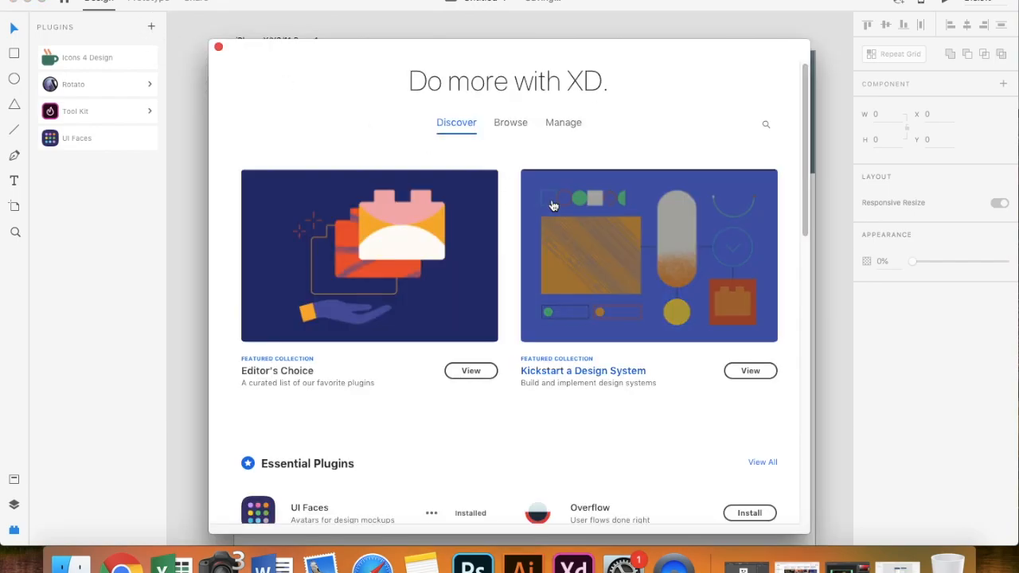
{"action": "left_click", "coordinate": [516, 129]}
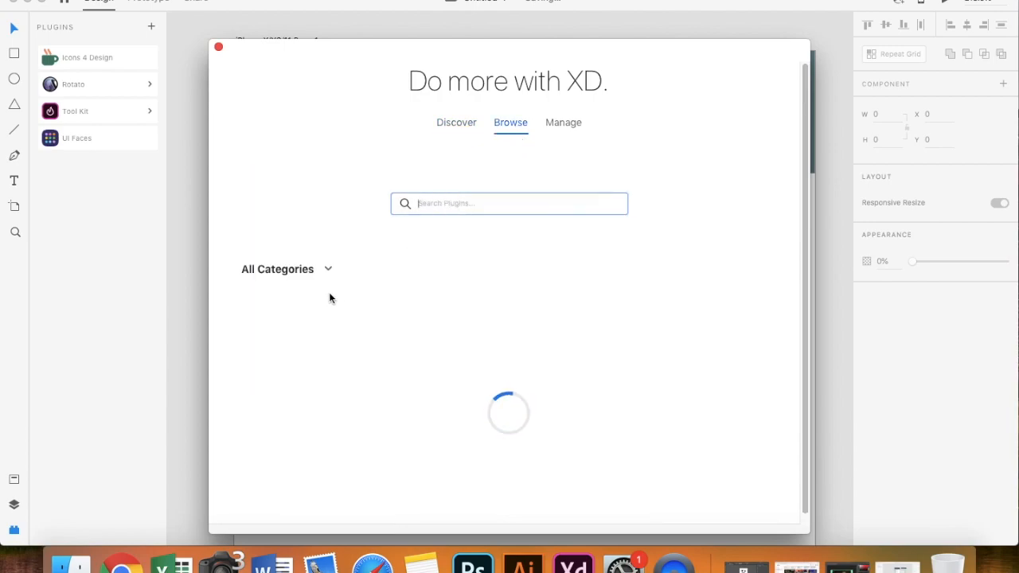
{"action": "left_click", "coordinate": [455, 127]}
{"action": "scroll", "coordinate": [426, 408], "scroll_direction": "down", "scroll_amount": 5}
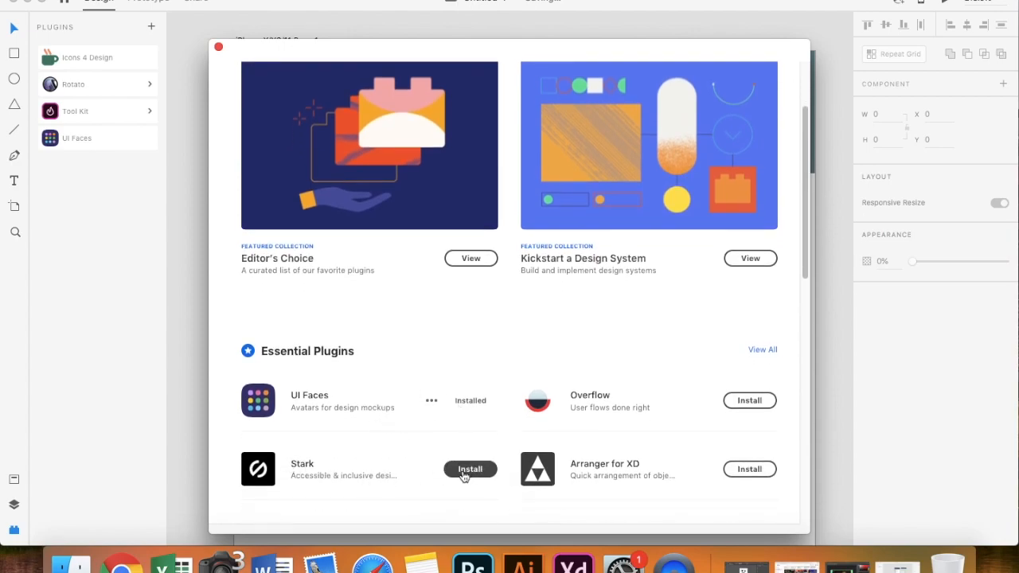
{"action": "left_click", "coordinate": [218, 46]}
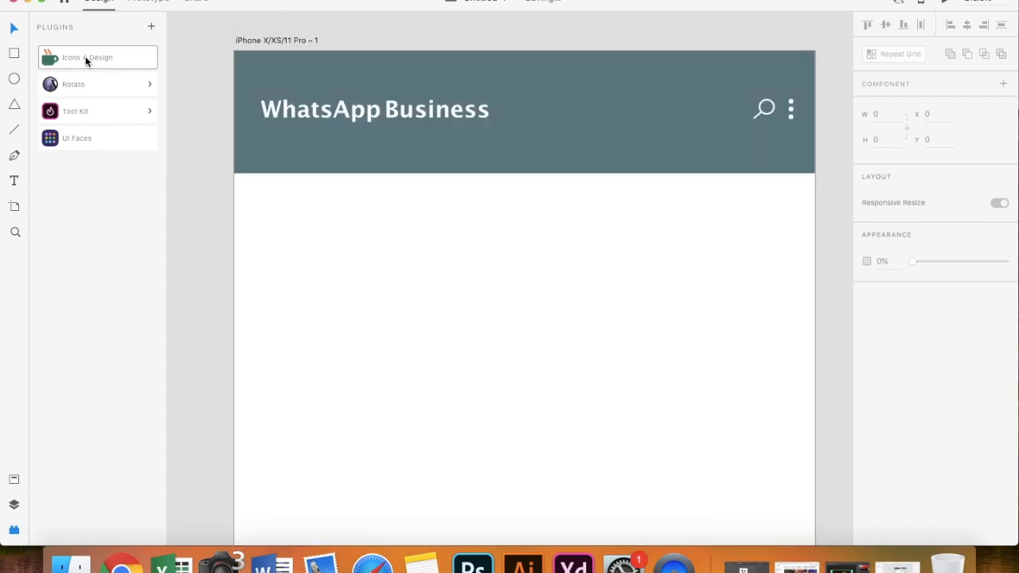
- Insert a camera icon from Icons 4 Design and place it below the title
{"action": "left_click", "coordinate": [85, 57]}
{"action": "left_click", "coordinate": [70, 96]}
{"action": "type", "text": "cam"}
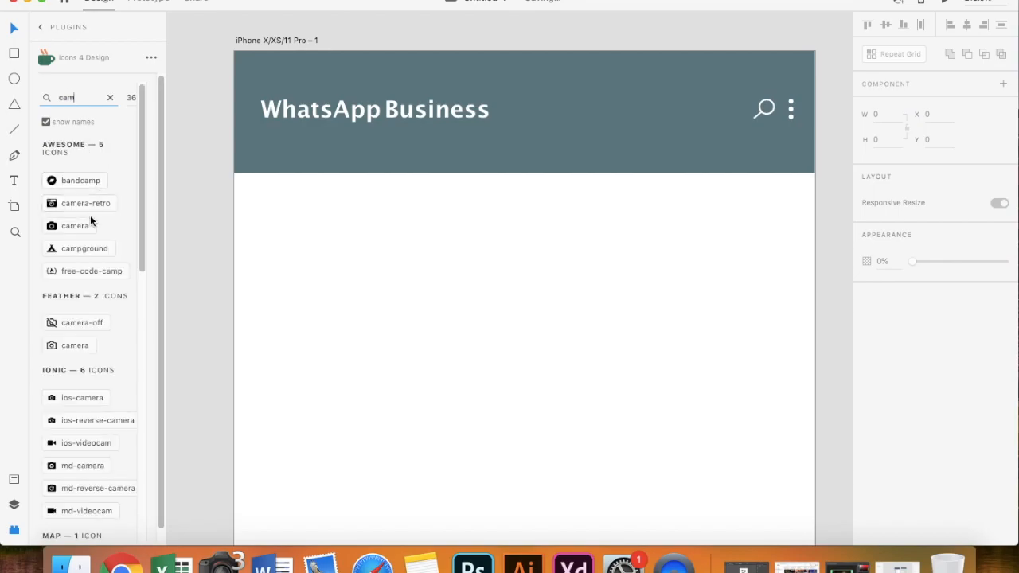
{"action": "left_click", "coordinate": [316, 117]}
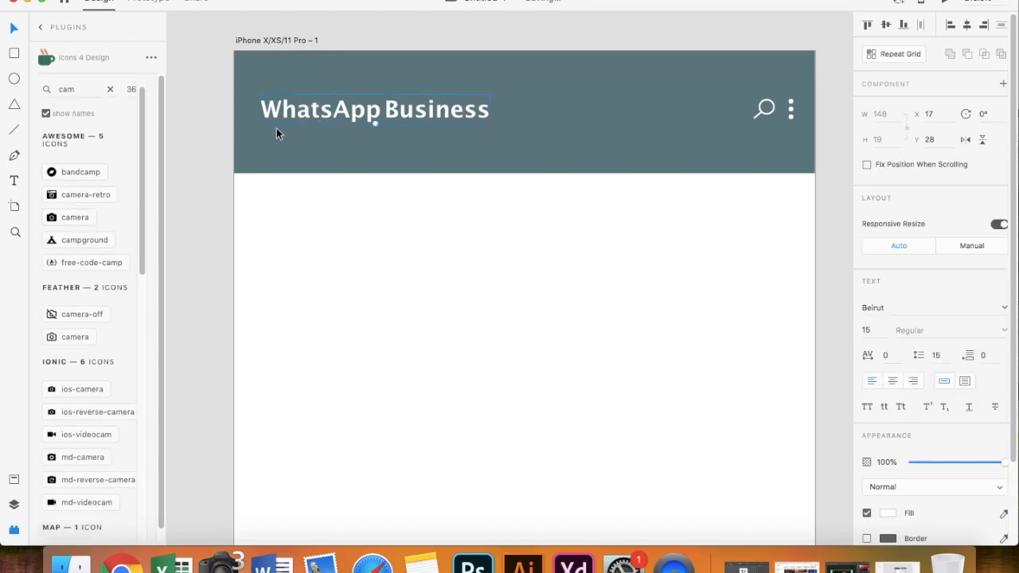
{"action": "left_click", "coordinate": [70, 218]}
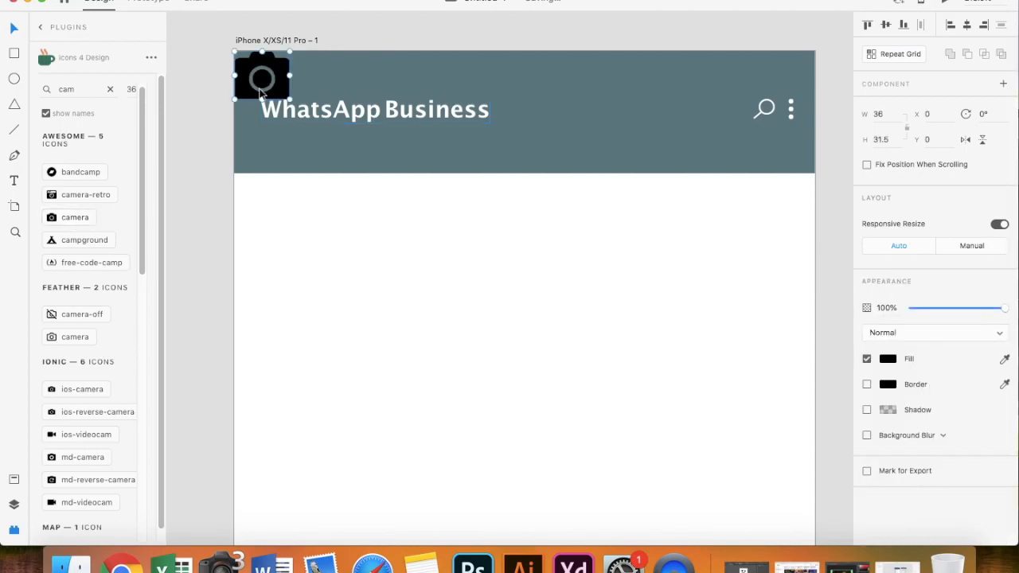
{"action": "left_click_drag", "start_coordinate": [265, 84], "coordinate": [301, 153]}
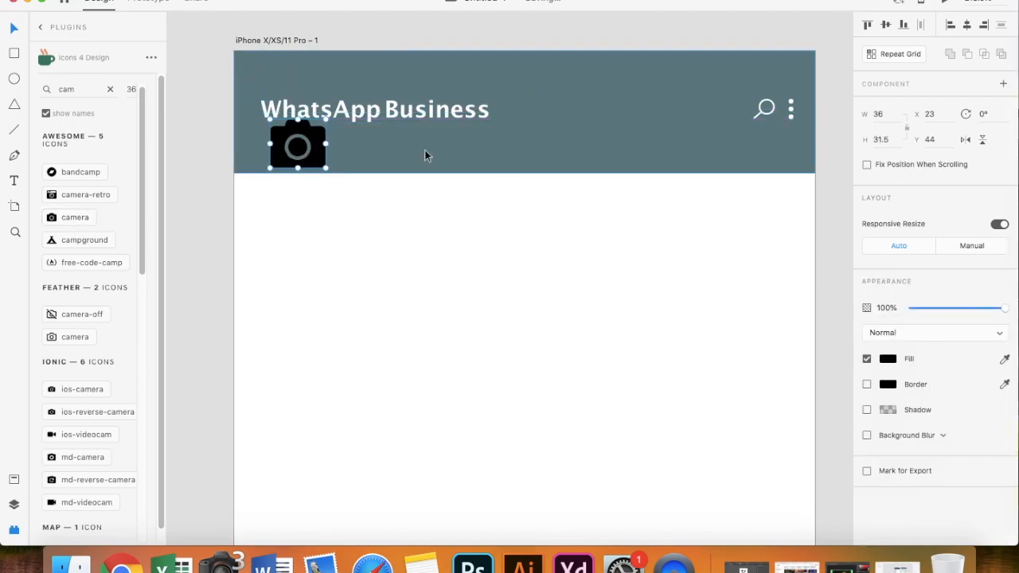
- Change the camera icon's fill to white
{"action": "left_click", "coordinate": [867, 358]}
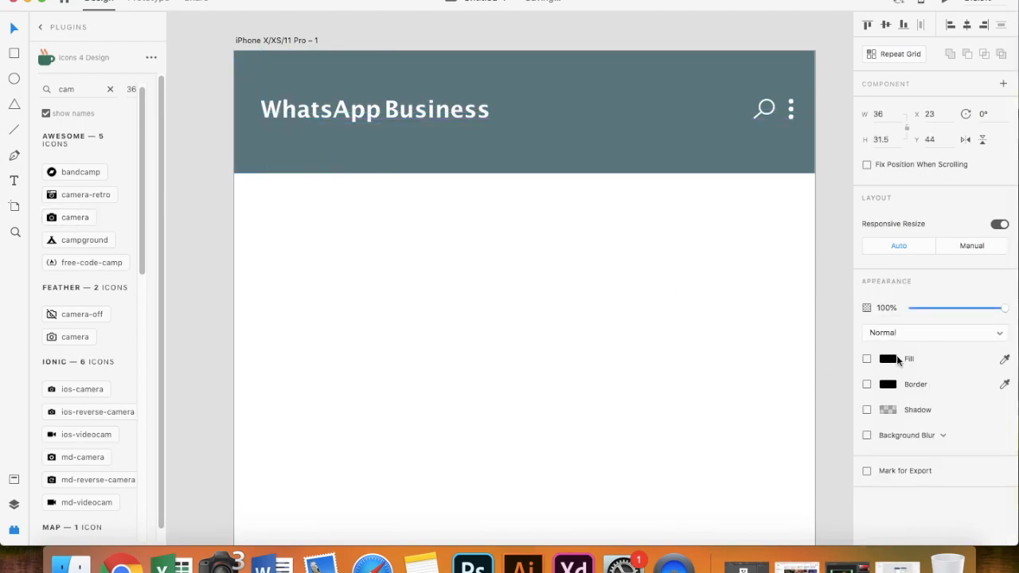
{"action": "left_click", "coordinate": [888, 359]}
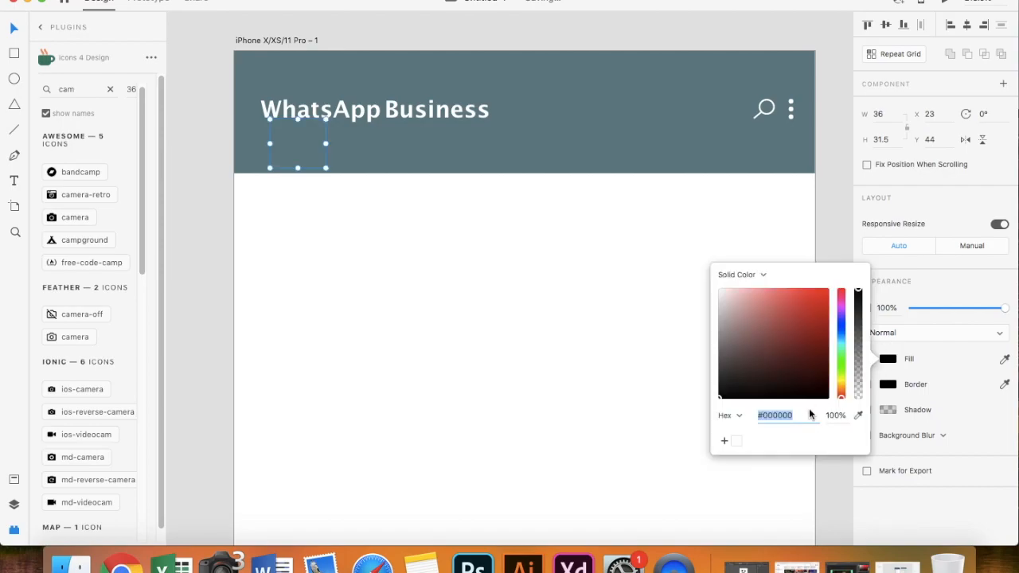
{"action": "left_click", "coordinate": [737, 443]}
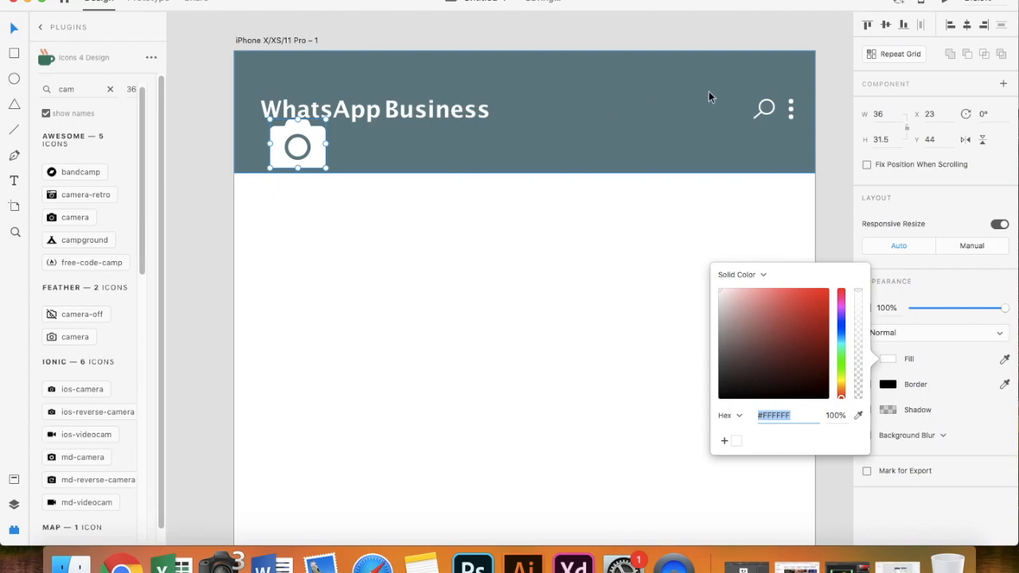
- Resize the camera icon to 19×16 and move it under the title
{"action": "left_click", "coordinate": [884, 114]}
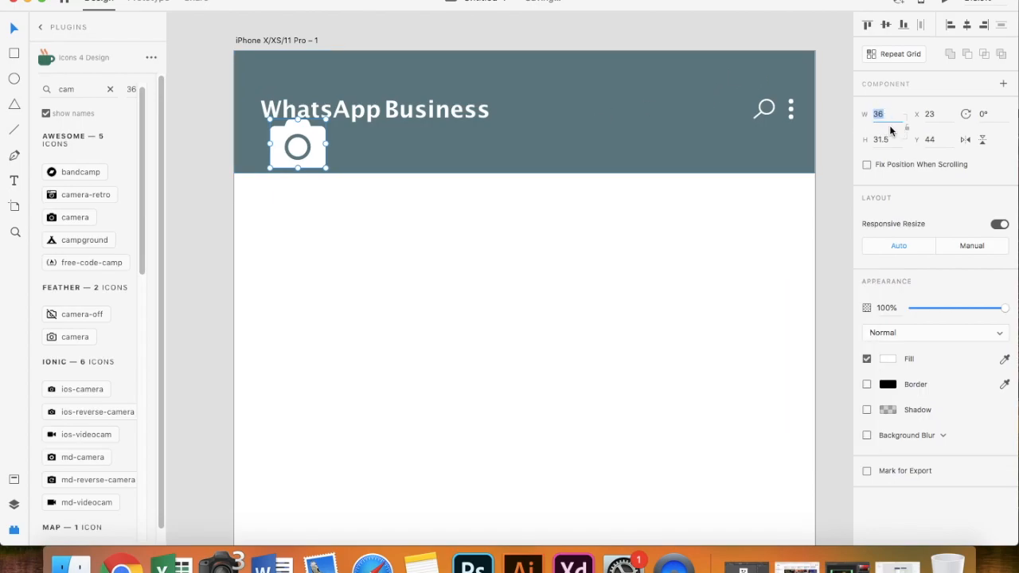
{"action": "type", "text": "19"}
{"action": "key", "text": "Return"}
{"action": "left_click", "coordinate": [895, 140]}
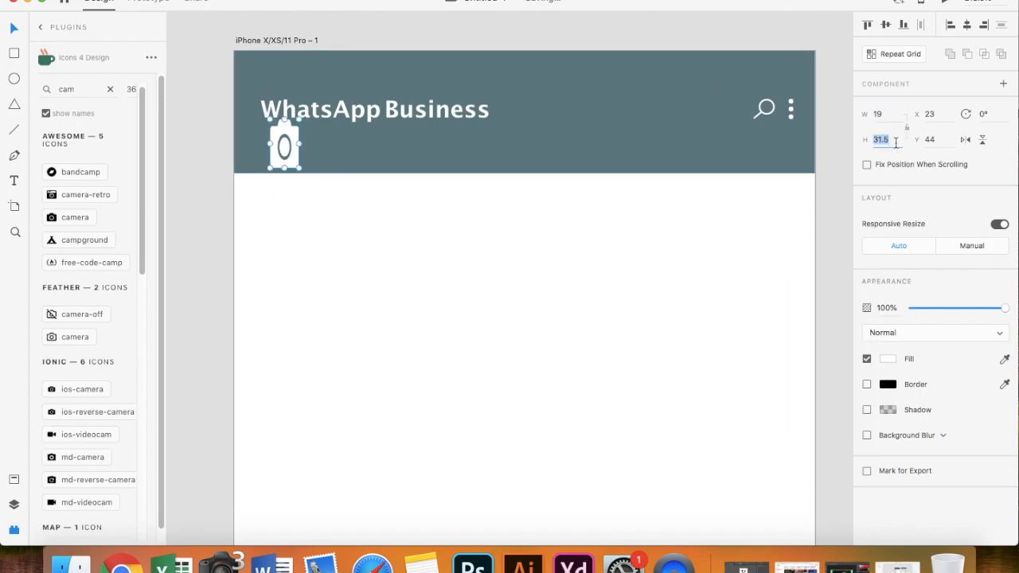
{"action": "type", "text": "16"}
{"action": "key", "text": "Return"}
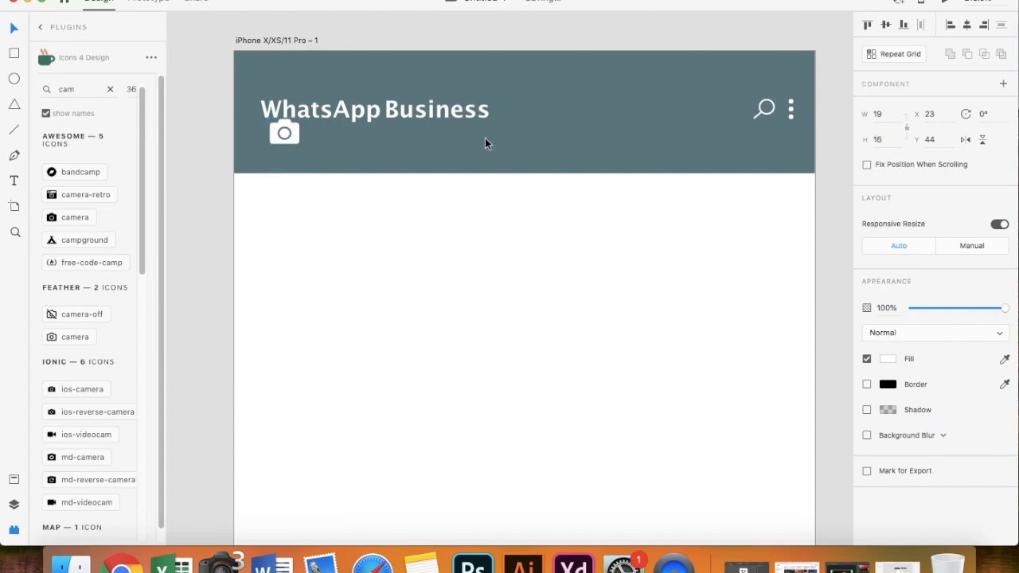
{"action": "left_click_drag", "start_coordinate": [286, 132], "coordinate": [280, 157]}
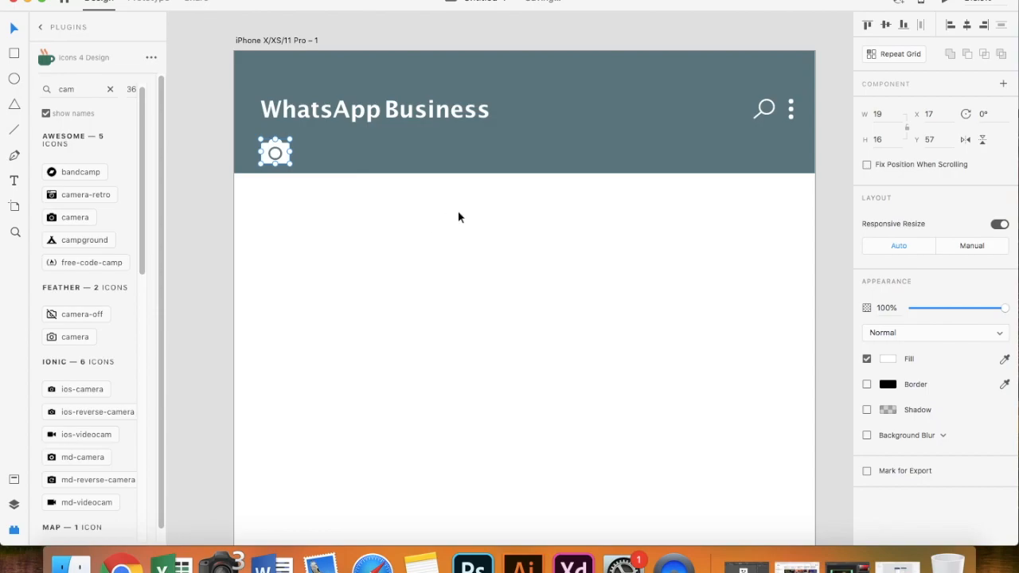
{"action": "left_click", "coordinate": [15, 182]}
- Add an uppercase CHATS label on the header beside the camera icon
{"action": "left_click", "coordinate": [320, 153]}
{"action": "type", "text": "chats"}
{"action": "key", "text": "super+a"}
{"action": "left_click", "coordinate": [868, 406]}
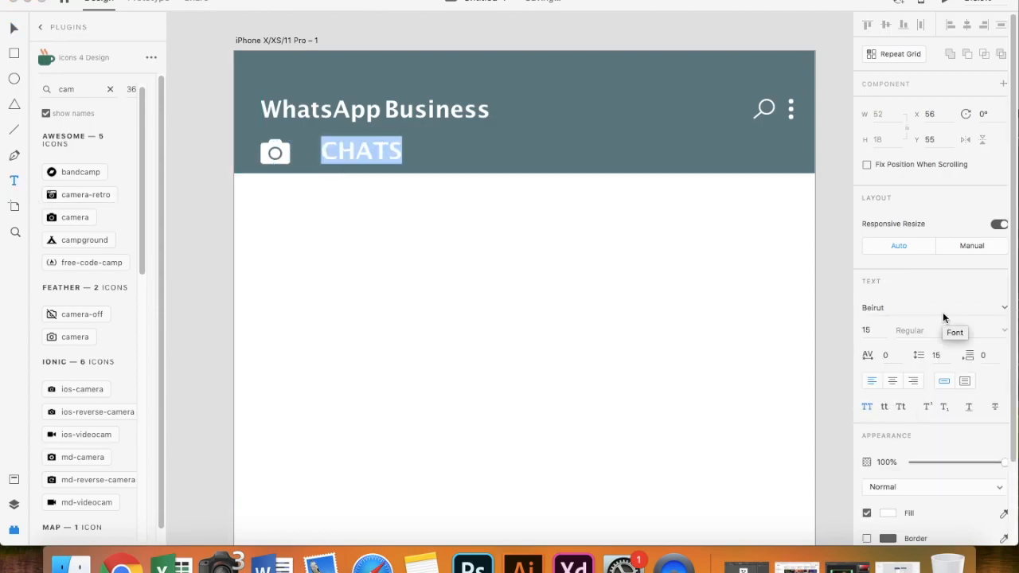
{"action": "key", "text": "Escape"}
{"action": "key", "text": "super+minus"}
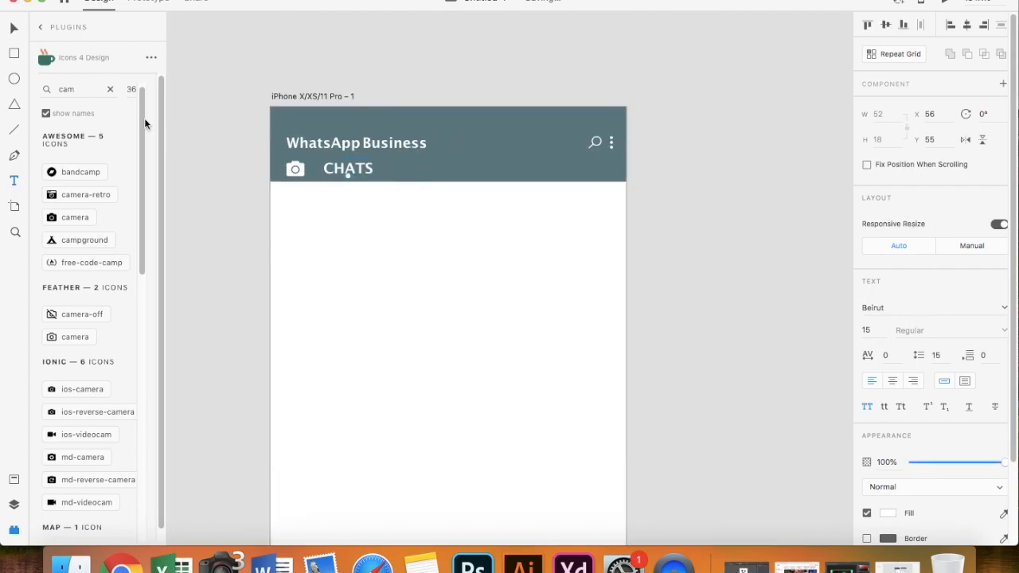
- Duplicate the CHATS label twice and rename the copies STATUS and CALLS
{"action": "left_click_drag", "start_coordinate": [342, 177], "coordinate": [558, 180]}
{"action": "double_click", "coordinate": [439, 171]}
{"action": "type", "text": "STATUS"}
{"action": "key", "text": "Escape"}
{"action": "double_click", "coordinate": [558, 172]}
{"action": "type", "text": "CALSS"}
{"action": "key", "text": "BackSpace"}
{"action": "key", "text": "BackSpace"}
{"action": "type", "text": "LS"}
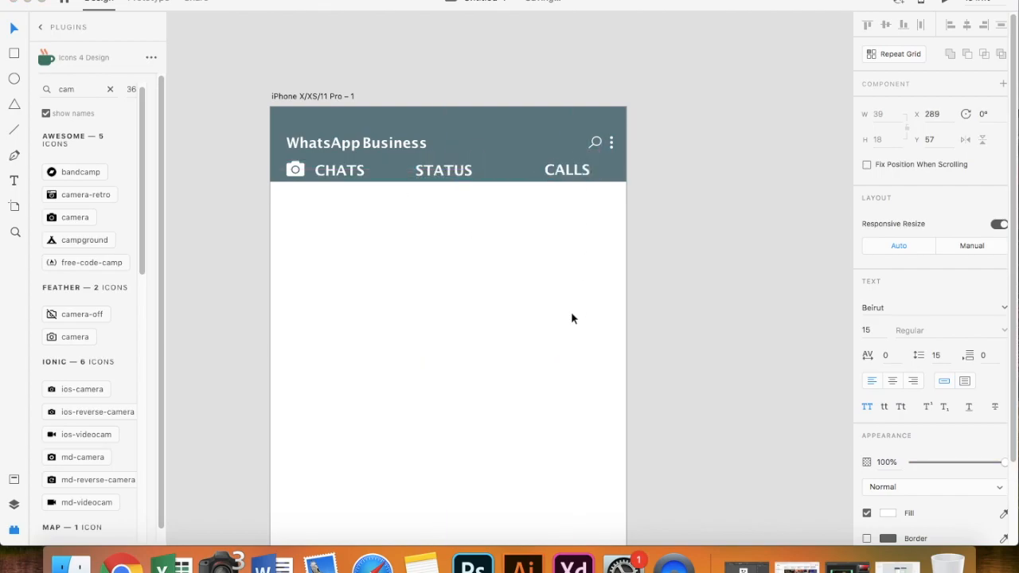
{"action": "key", "text": "Escape"}
- Distribute the CHATS, STATUS and CALLS labels evenly across the header
{"action": "left_click", "coordinate": [443, 170], "text": "shift"}
{"action": "left_click", "coordinate": [339, 170], "text": "shift"}
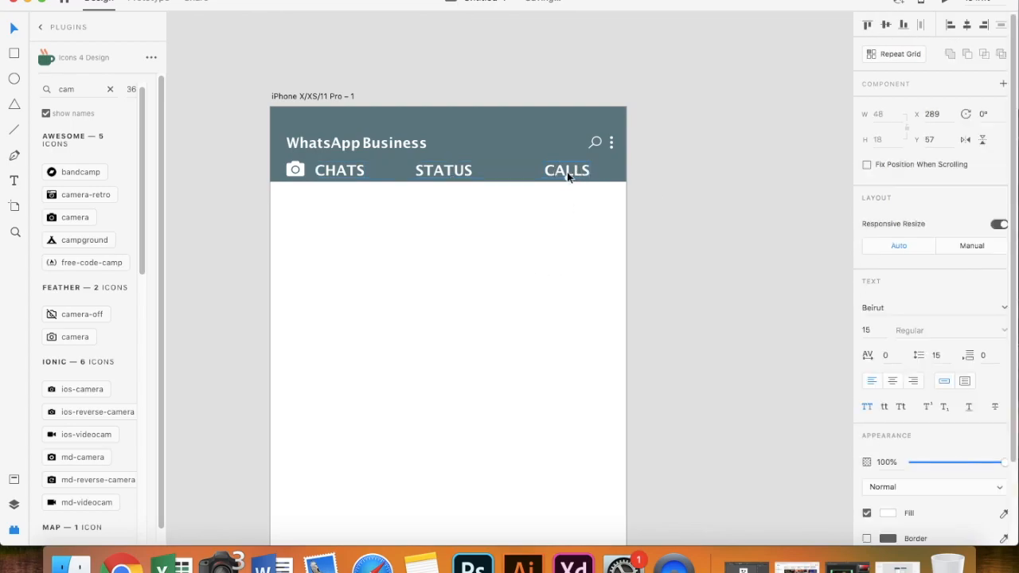
{"action": "left_click", "coordinate": [921, 25]}
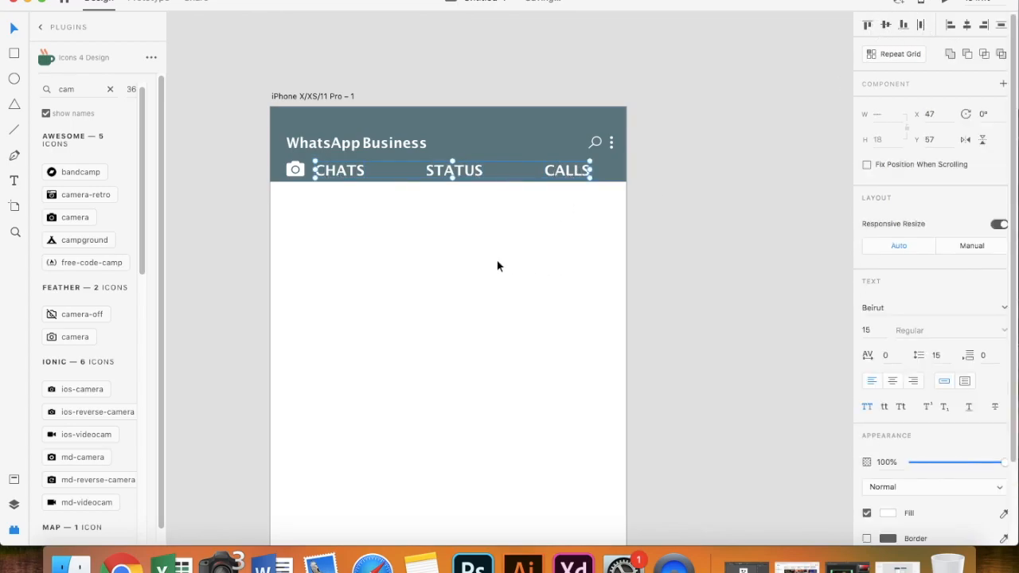
{"action": "left_click", "coordinate": [511, 210]}
{"action": "left_click", "coordinate": [12, 79]}
- Draw a small borderless circle beside CALLS and add a dark '1' inside it
{"action": "left_click_drag", "start_coordinate": [595, 169], "coordinate": [608, 184]}
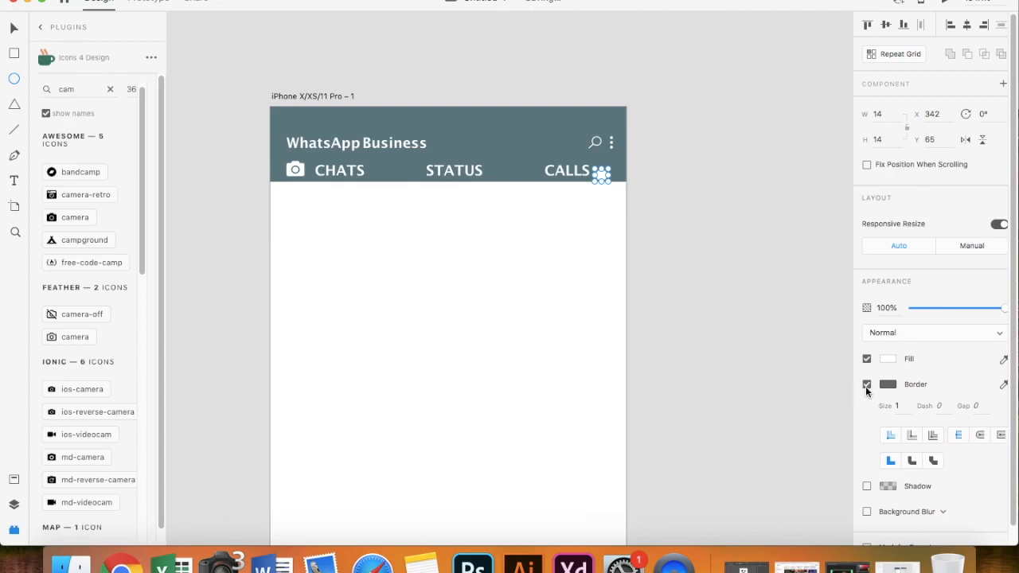
{"action": "left_click", "coordinate": [866, 384]}
{"action": "scroll", "coordinate": [648, 231], "scroll_direction": "up", "scroll_amount": 3}
{"action": "left_click_drag", "start_coordinate": [565, 131], "coordinate": [561, 127]}
{"action": "left_click", "coordinate": [13, 181]}
{"action": "left_click", "coordinate": [563, 126]}
{"action": "left_click", "coordinate": [888, 513]}
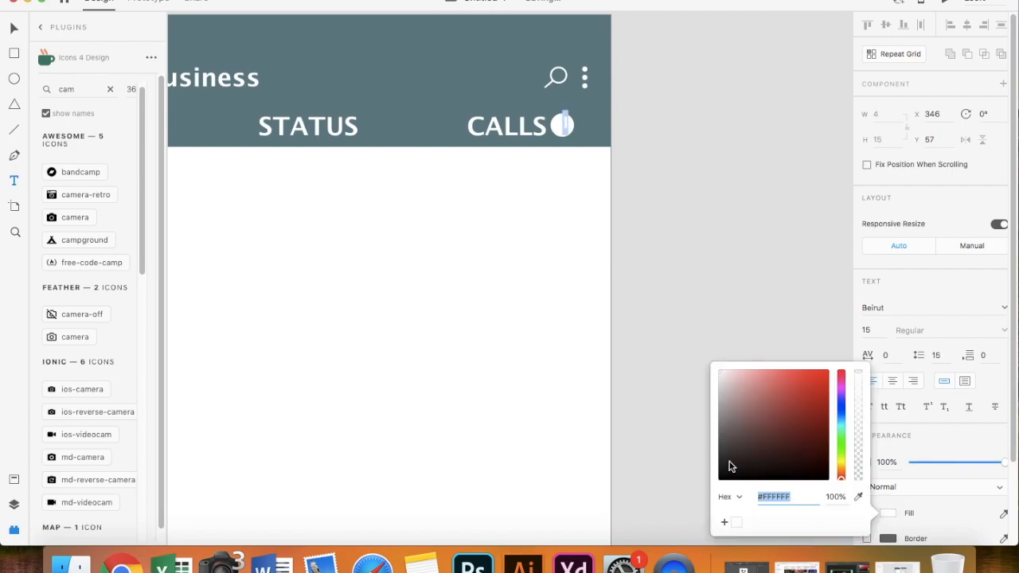
{"action": "key", "text": "Escape"}
{"action": "key", "text": "Escape"}
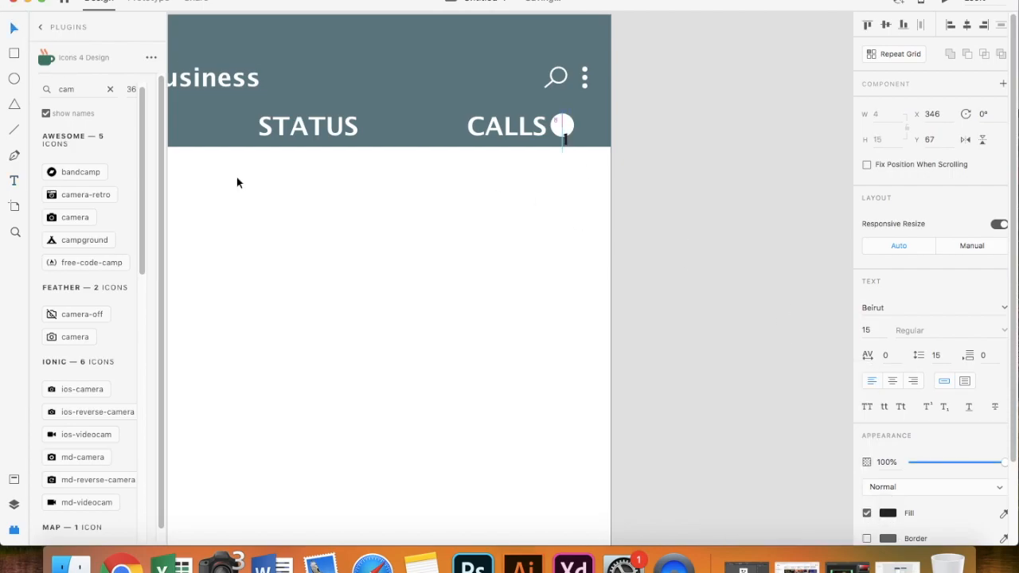
- Recolour the STATUS label light grey and save that grey as a swatch
{"action": "key", "text": "super+0"}
{"action": "scroll", "coordinate": [490, 186], "scroll_direction": "left", "scroll_amount": 2}
{"action": "left_click", "coordinate": [567, 166]}
{"action": "left_click", "coordinate": [889, 514]}
{"action": "left_click", "coordinate": [720, 389]}
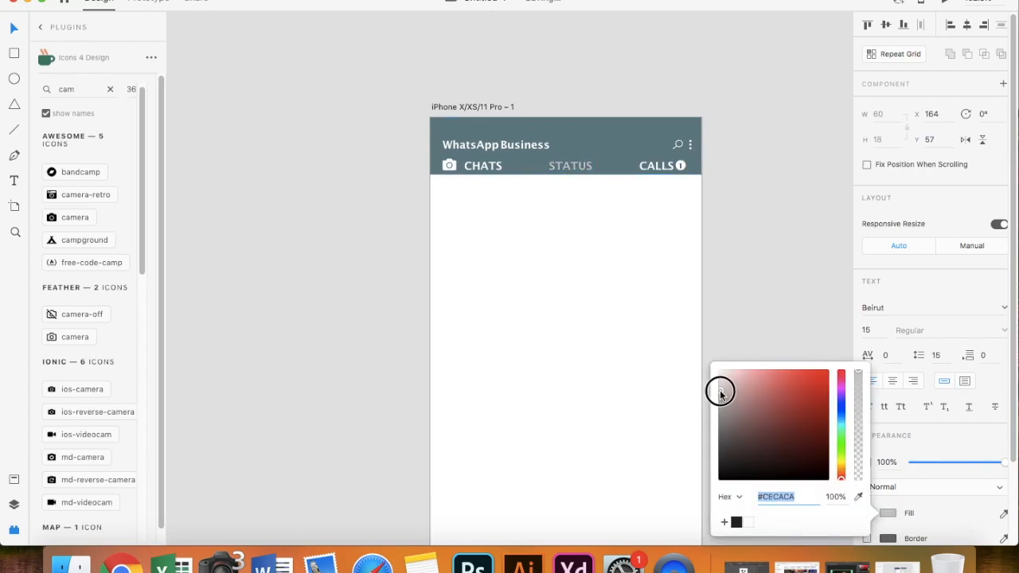
{"action": "left_click", "coordinate": [724, 522]}
{"action": "left_click", "coordinate": [681, 166]}
- Fill the CALLS badge circle with the saved light grey swatch
{"action": "scroll", "coordinate": [683, 165], "scroll_direction": "up", "scroll_amount": 5}
{"action": "left_click", "coordinate": [664, 171], "text": "shift"}
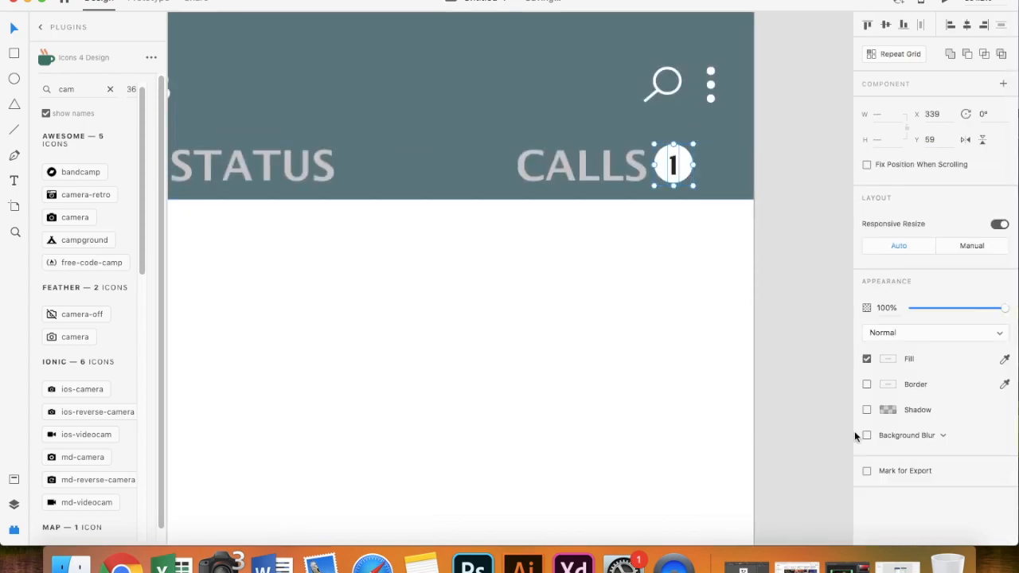
{"action": "left_click", "coordinate": [888, 359]}
{"action": "left_click", "coordinate": [739, 441]}
{"action": "key", "text": "super+z"}
{"action": "left_click", "coordinate": [685, 275]}
{"action": "double_click", "coordinate": [686, 169]}
{"action": "left_click", "coordinate": [888, 338]}
{"action": "left_click", "coordinate": [740, 421]}
- Set the badge's '1' to a darker grey
{"action": "left_click", "coordinate": [687, 194]}
{"action": "left_click", "coordinate": [887, 512]}
{"action": "left_click", "coordinate": [724, 430]}
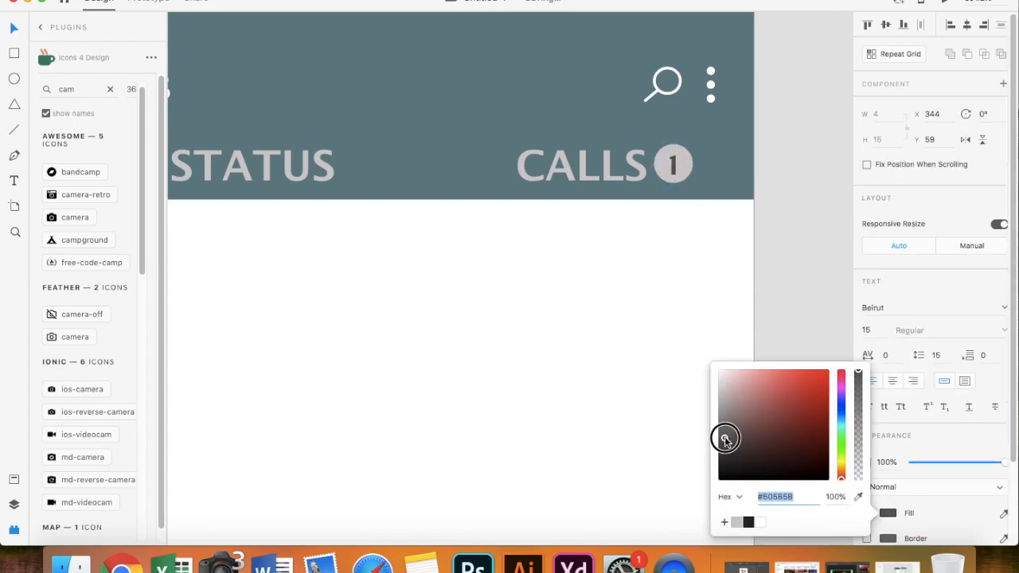
{"action": "left_click", "coordinate": [721, 317]}
{"action": "double_click", "coordinate": [672, 164]}
{"action": "left_click", "coordinate": [888, 513]}
{"action": "left_click", "coordinate": [726, 434]}
{"action": "left_click", "coordinate": [658, 387]}
{"action": "scroll", "coordinate": [658, 387], "scroll_direction": "down", "scroll_amount": 5}
{"action": "scroll", "coordinate": [658, 387], "scroll_direction": "down", "scroll_amount": 2}
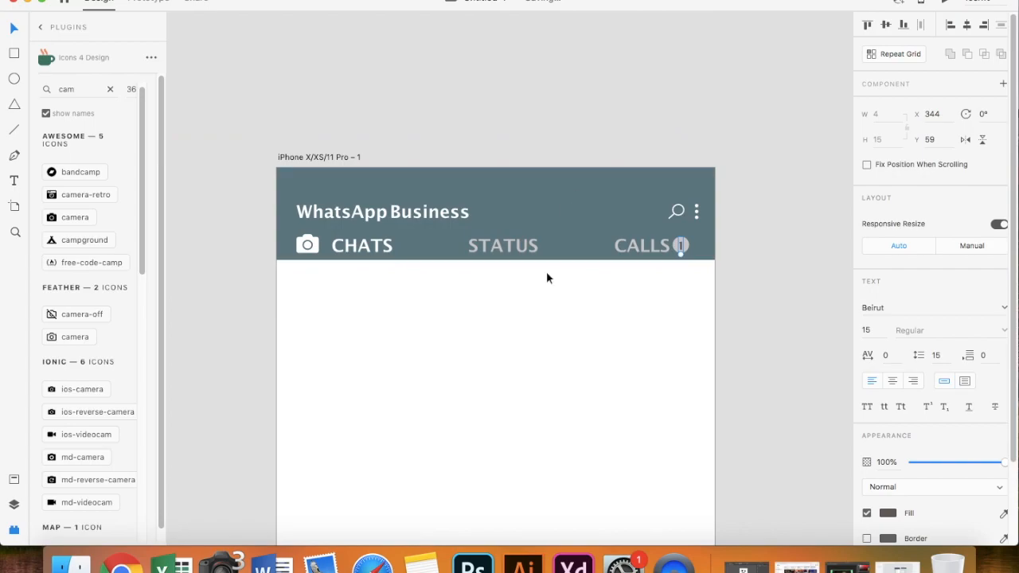
{"action": "scroll", "coordinate": [546, 271], "scroll_direction": "up", "scroll_amount": 2}
- Draw a small dot after STATUS, aligned with the label
{"action": "key", "text": "e"}
{"action": "left_click_drag", "start_coordinate": [550, 180], "coordinate": [561, 191]}
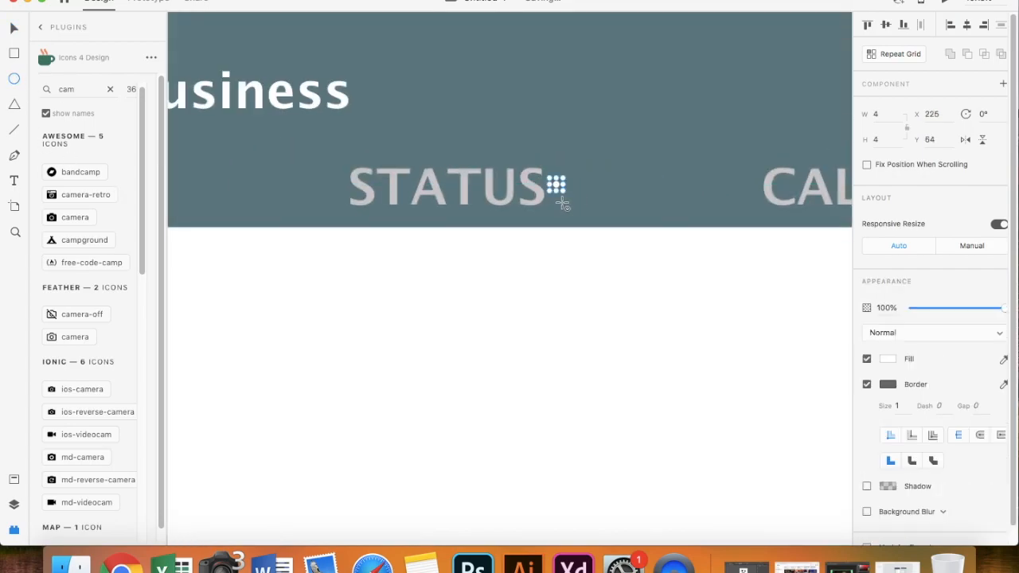
{"action": "left_click", "coordinate": [888, 358]}
{"action": "key", "text": "Escape"}
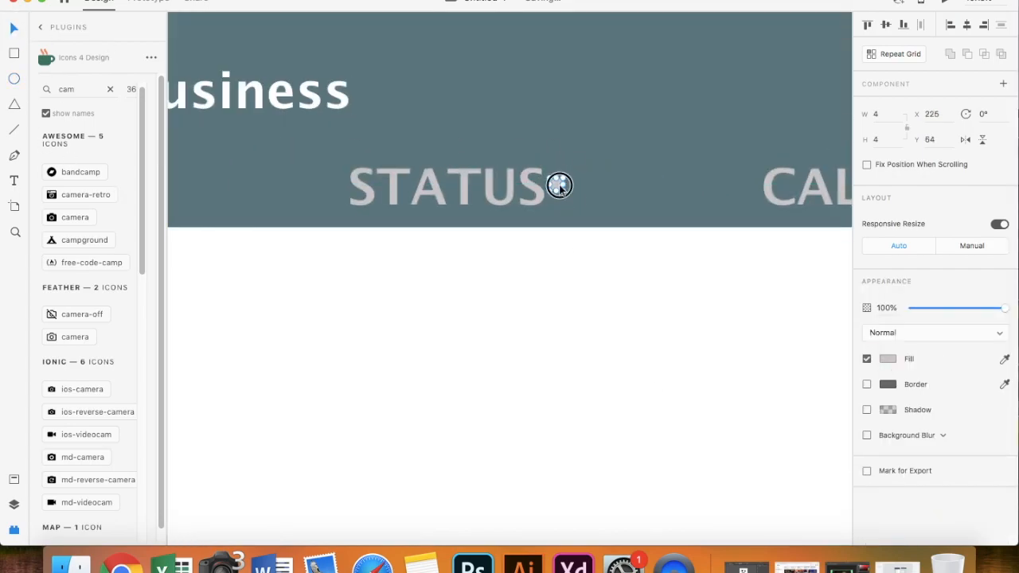
{"action": "left_click_drag", "start_coordinate": [568, 191], "coordinate": [569, 193]}
{"action": "scroll", "coordinate": [558, 230], "scroll_direction": "down", "scroll_amount": 3}
{"action": "key", "text": "Tab"}
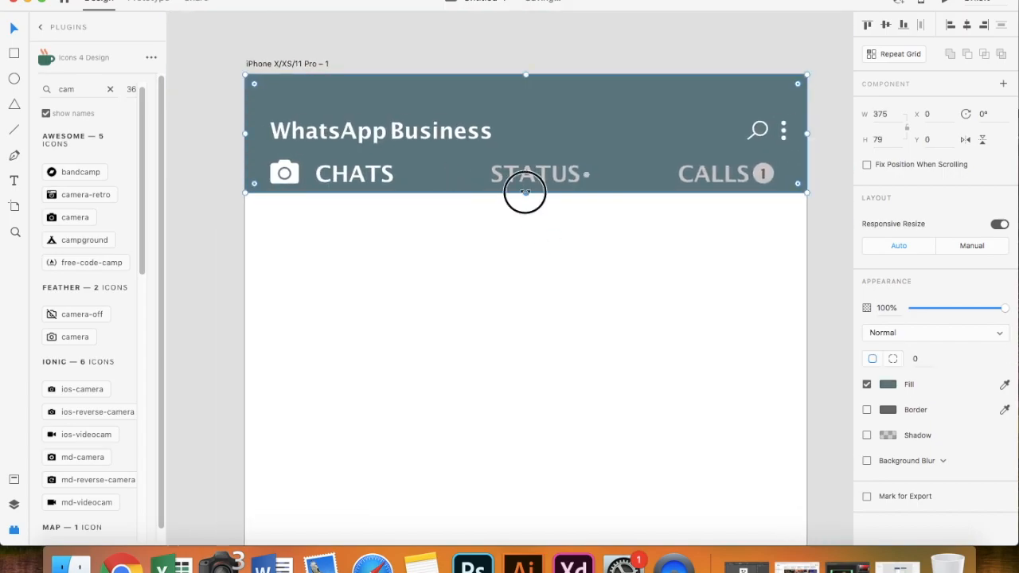
{"action": "scroll", "coordinate": [348, 182], "scroll_direction": "up", "scroll_amount": 3}
- Draw a thin borderless underline bar beneath CHATS
{"action": "mouse_move", "coordinate": [318, 166]}
{"action": "left_mouse_down"}
{"action": "mouse_move", "coordinate": [409, 199]}
{"action": "mouse_move", "coordinate": [478, 182]}
{"action": "left_mouse_up"}
{"action": "left_click", "coordinate": [867, 410]}
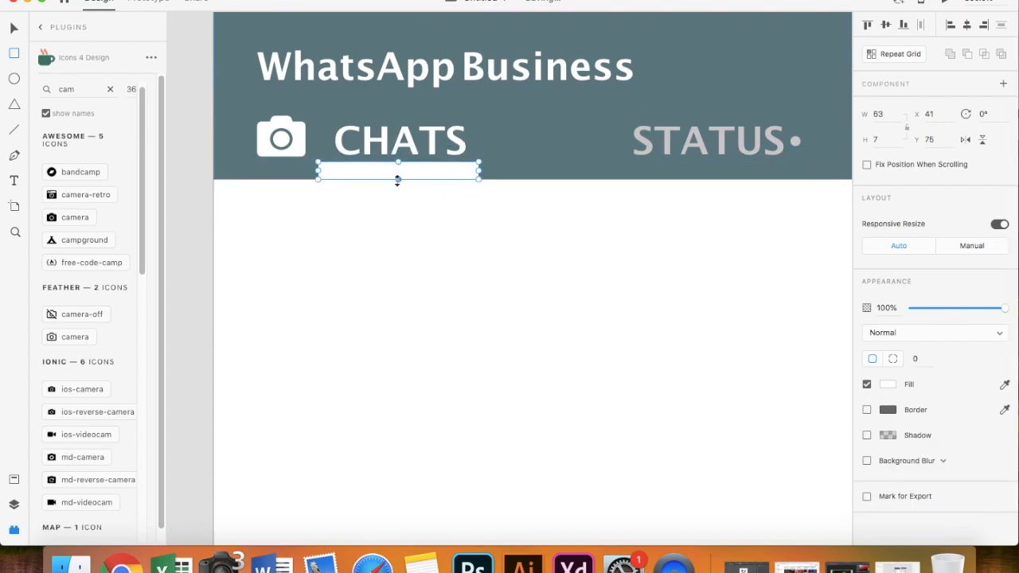
{"action": "left_click_drag", "start_coordinate": [398, 177], "coordinate": [397, 170]}
{"action": "left_click", "coordinate": [14, 30]}
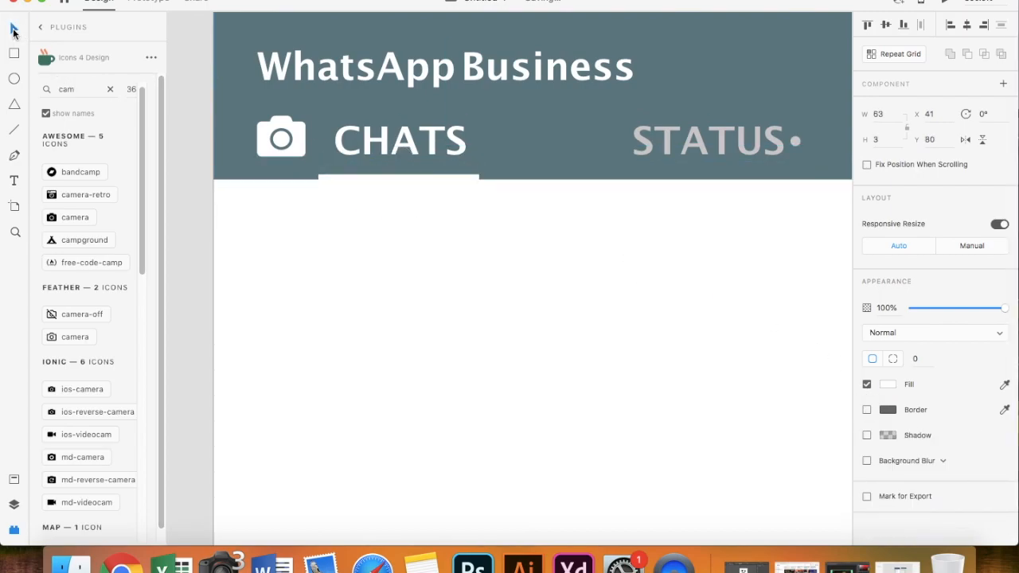
{"action": "left_click", "coordinate": [187, 227]}
{"action": "scroll", "coordinate": [188, 228], "scroll_direction": "down", "scroll_amount": 3}
{"action": "scroll", "coordinate": [321, 258], "scroll_direction": "down", "scroll_amount": 2}
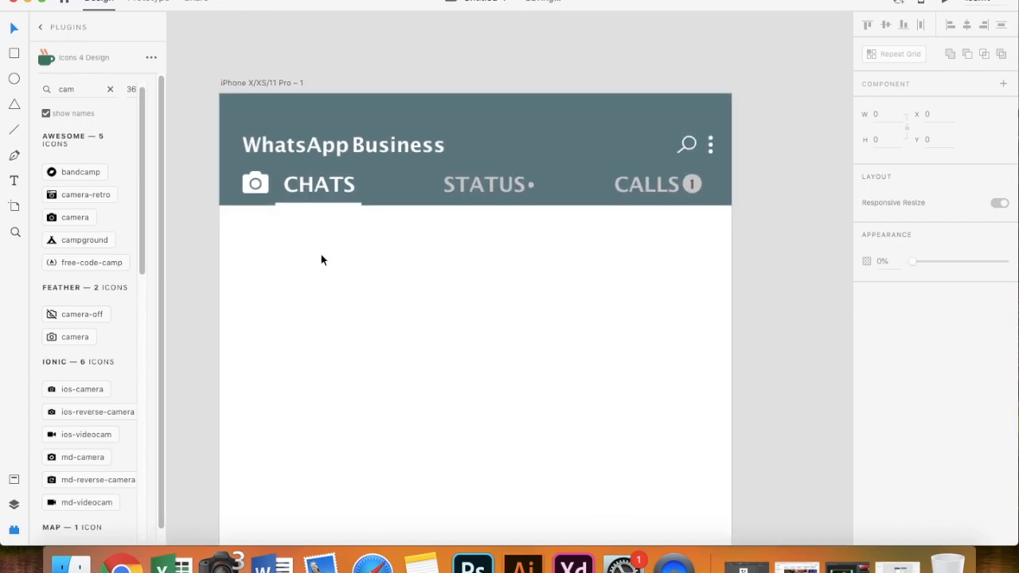
- Save the document as 'whatsapp'
{"action": "left_click", "coordinate": [322, 150]}
{"action": "left_click", "coordinate": [701, 151]}
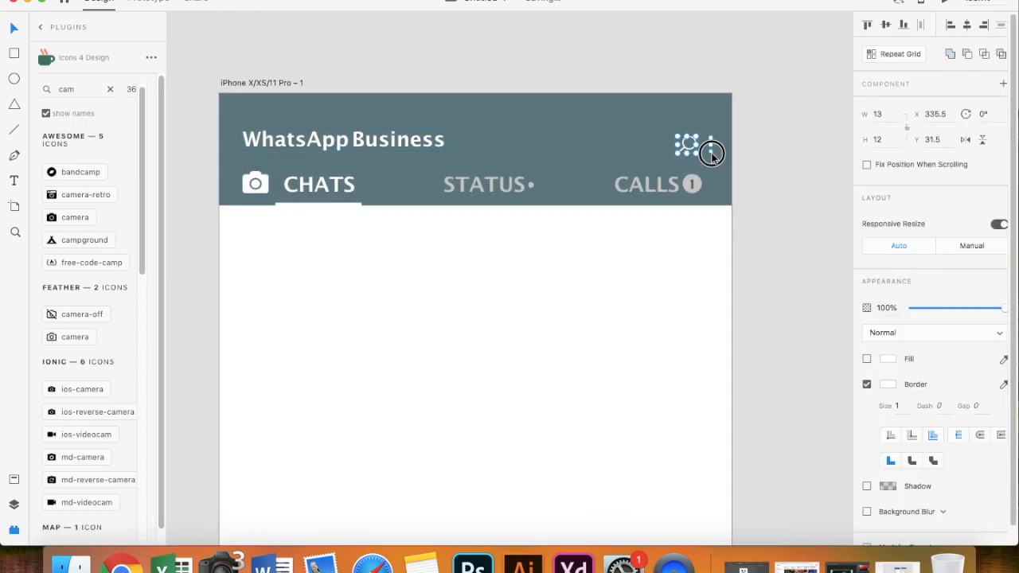
{"action": "scroll", "coordinate": [642, 281], "scroll_direction": "down", "scroll_amount": 1}
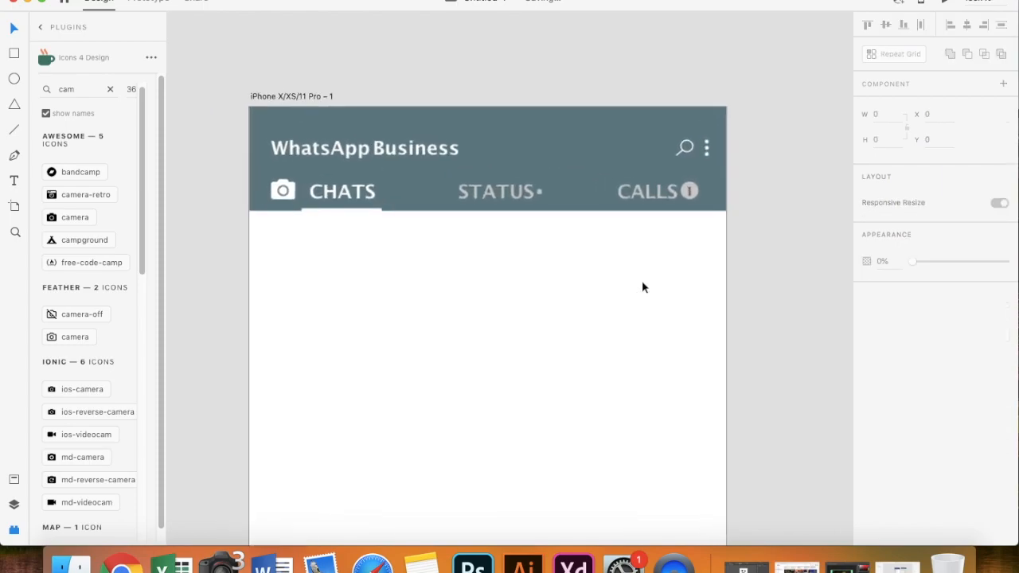
{"action": "key", "text": "super+s"}
{"action": "type", "text": "whatsapp"}
{"action": "key", "text": "Return"}
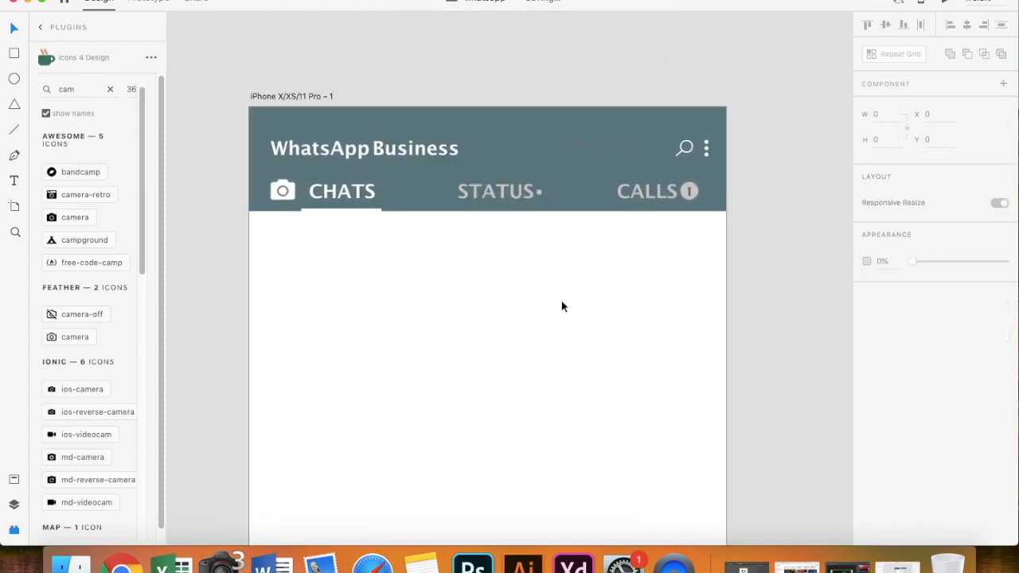
{"action": "scroll", "coordinate": [562, 307], "scroll_direction": "down", "scroll_amount": 1}
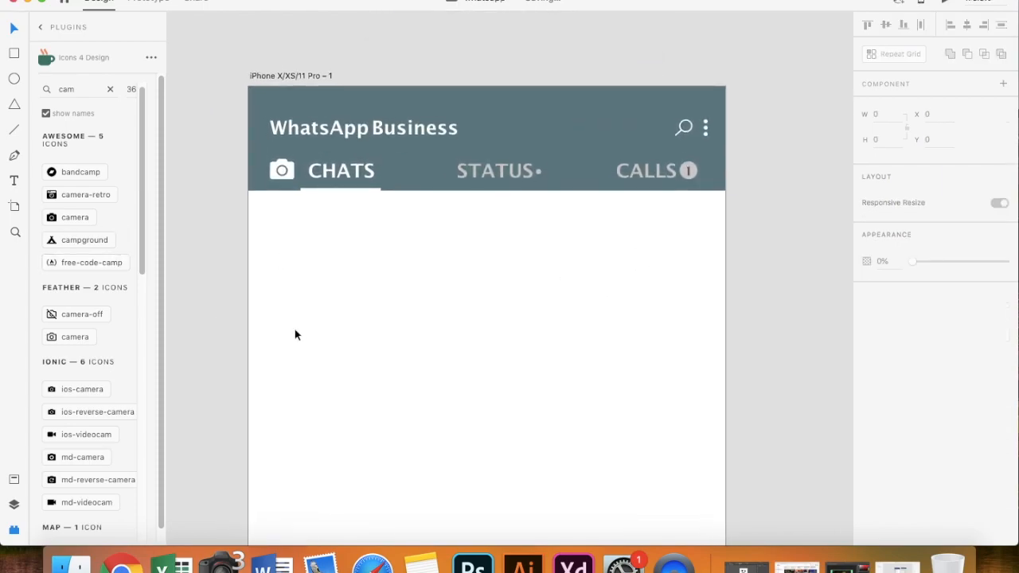
- Draw a borderless avatar circle for the first chat, filled with the saved grey
{"action": "left_click_drag", "start_coordinate": [269, 221], "coordinate": [334, 283]}
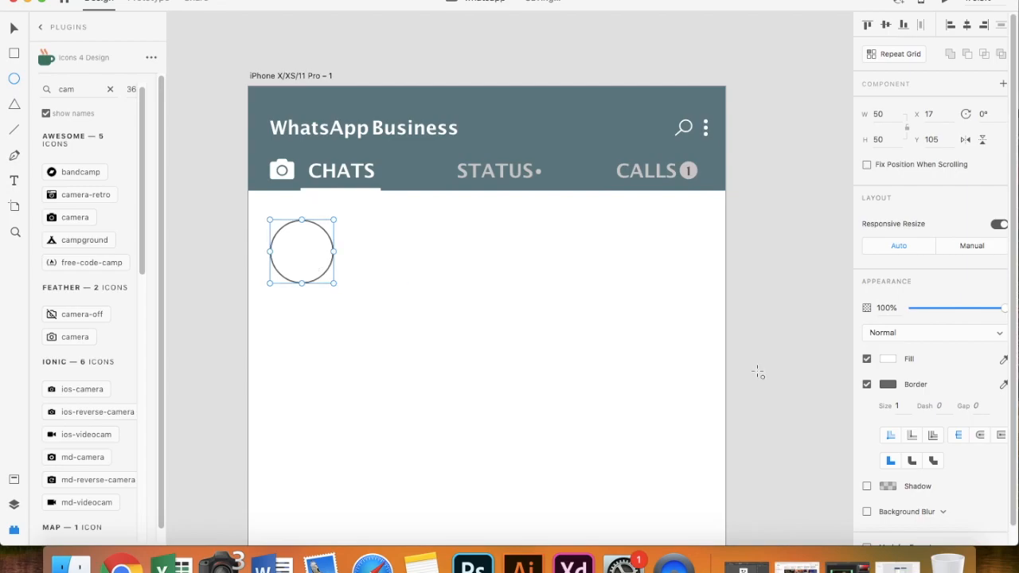
{"action": "left_click", "coordinate": [867, 383]}
{"action": "left_click", "coordinate": [887, 358]}
{"action": "left_click", "coordinate": [740, 442]}
{"action": "key", "text": "Escape"}
{"action": "key", "text": "Escape"}
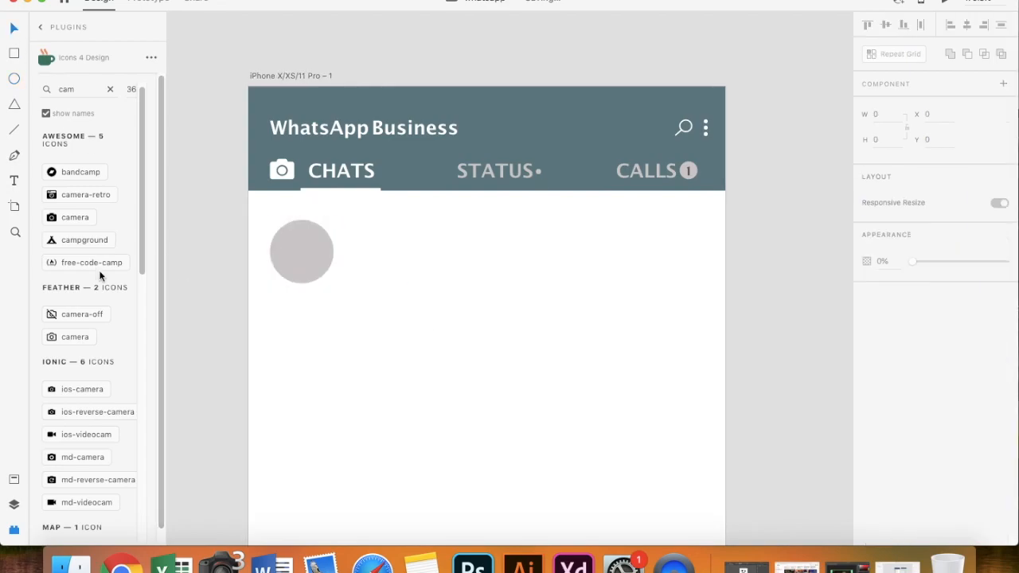
- Add a dark phone-number label beside the avatar in Nunito 16
{"action": "left_click", "coordinate": [348, 243]}
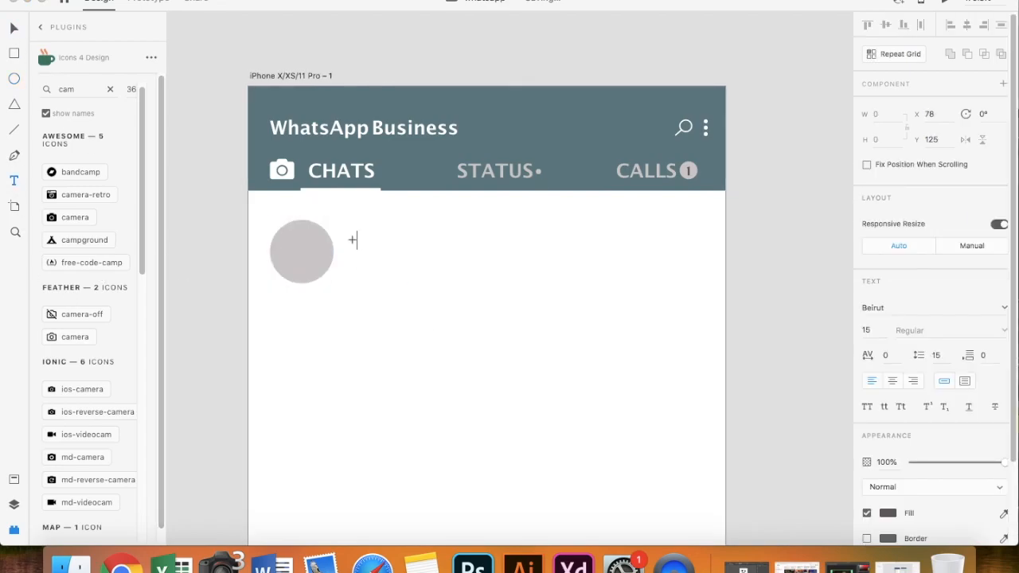
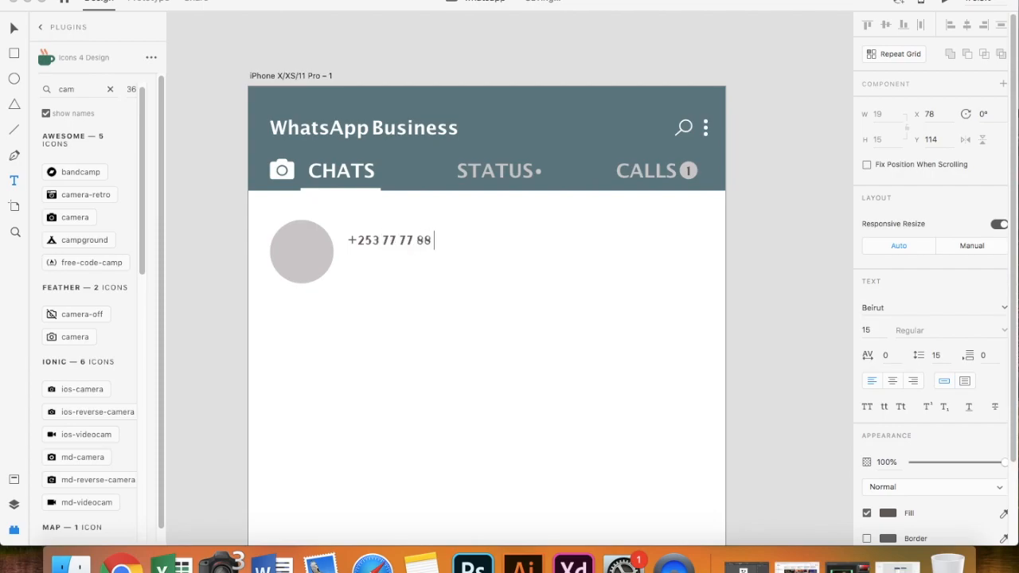
{"action": "key", "text": "super+a"}
{"action": "left_click", "coordinate": [888, 513]}
{"action": "left_click", "coordinate": [748, 521]}
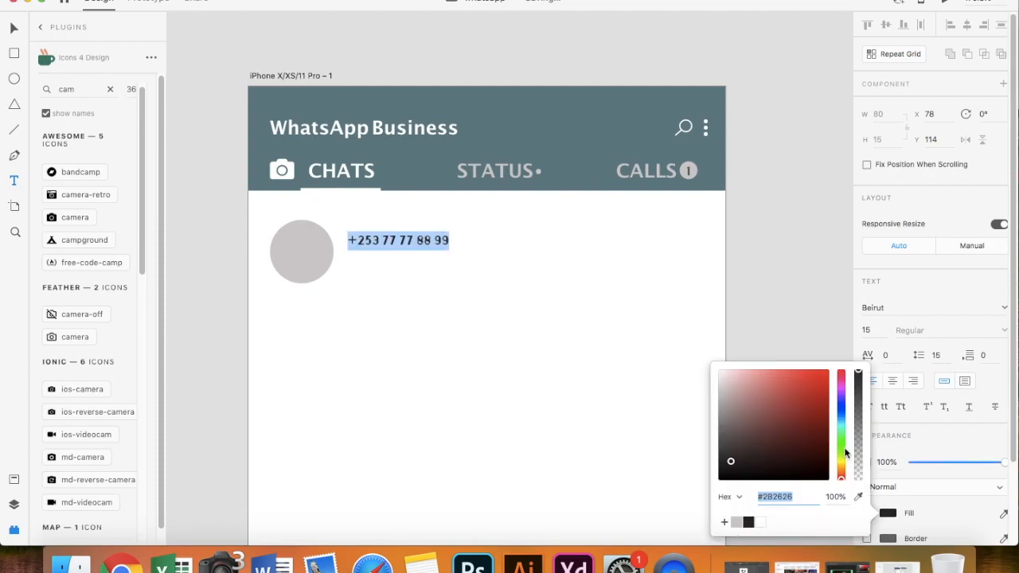
{"action": "left_click", "coordinate": [899, 311]}
{"action": "type", "text": "Nunito"}
{"action": "key", "text": "Tab"}
{"action": "type", "text": "16"}
{"action": "key", "text": "Return"}
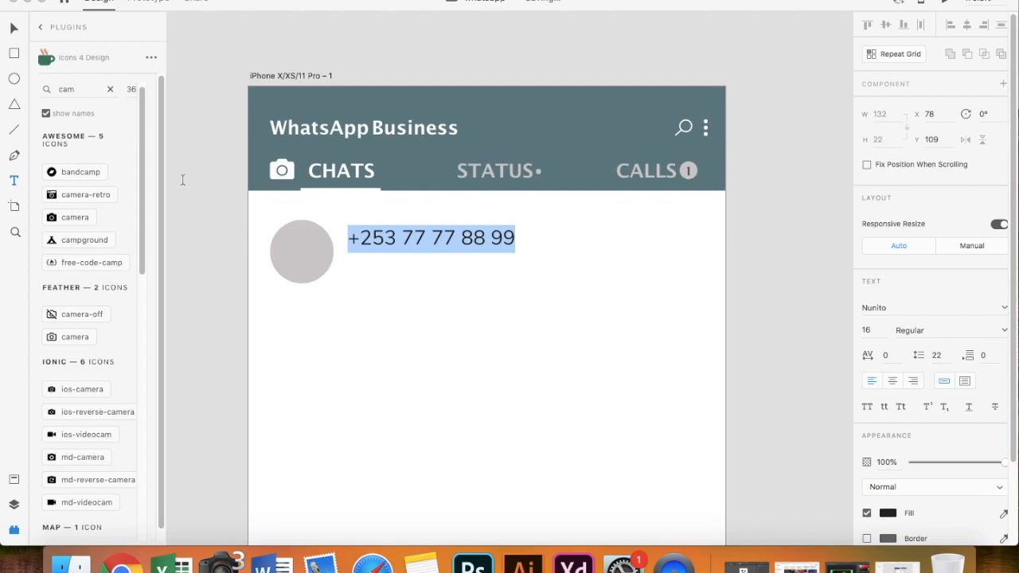
{"action": "key", "text": "Escape"}
- Duplicate the number as a smaller 'Ramadan Mubarek' line tucked just beneath it
{"action": "left_click_drag", "start_coordinate": [395, 250], "coordinate": [395, 271]}
{"action": "double_click", "coordinate": [396, 271]}
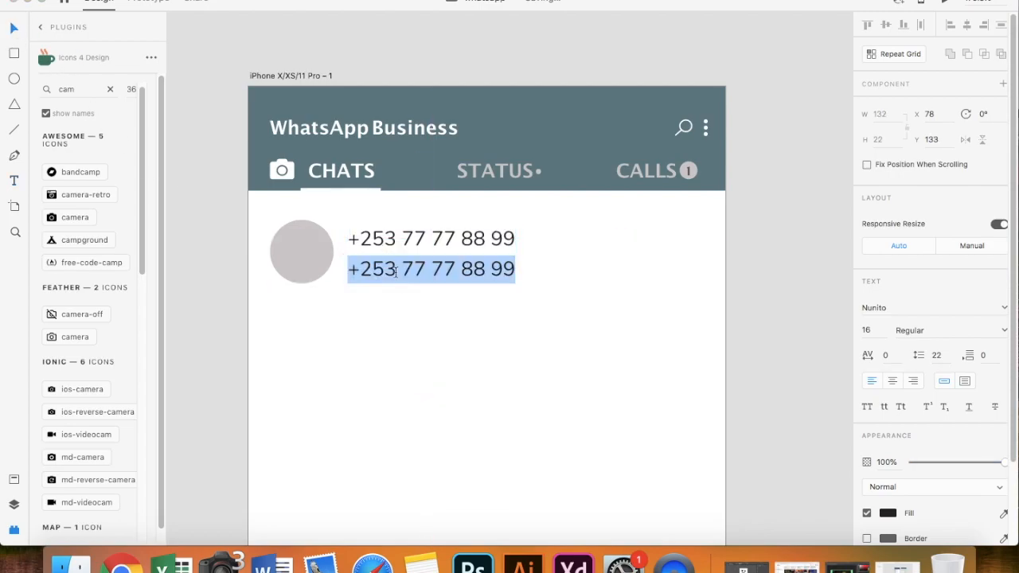
{"action": "type", "text": "Ramadan Mubarek"}
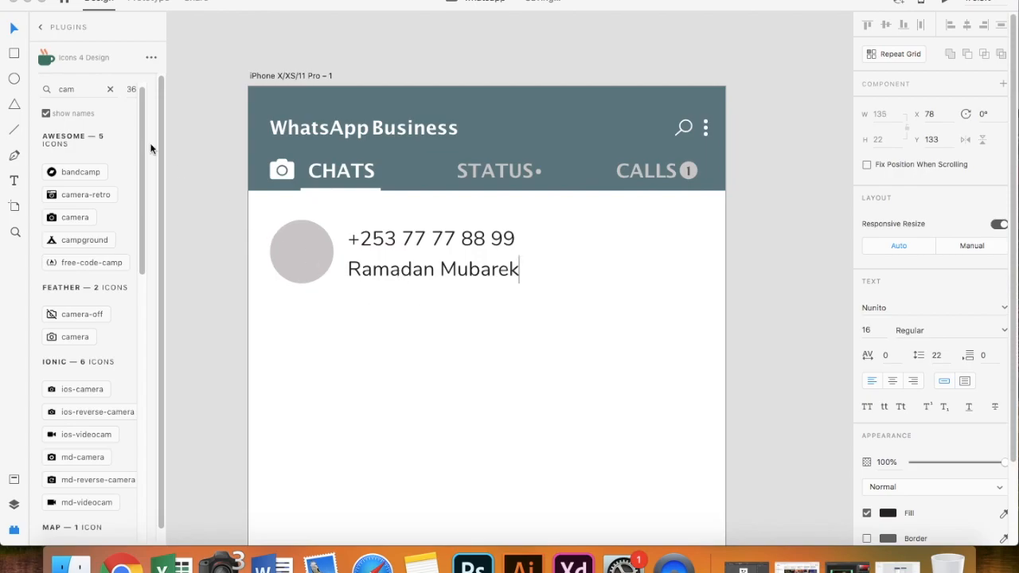
{"action": "key", "text": "Escape"}
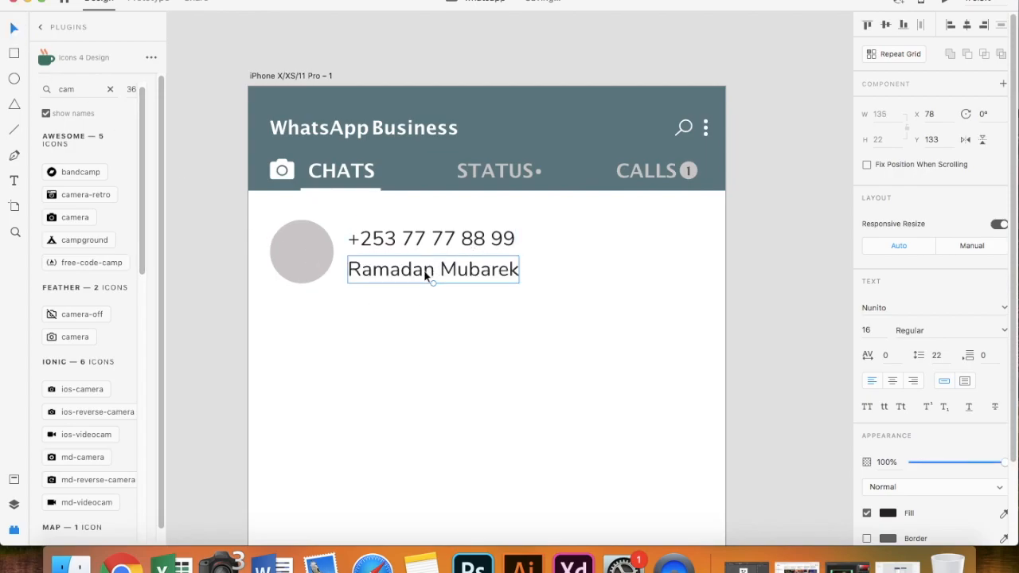
{"action": "left_click", "coordinate": [871, 328]}
{"action": "key", "text": "Down"}
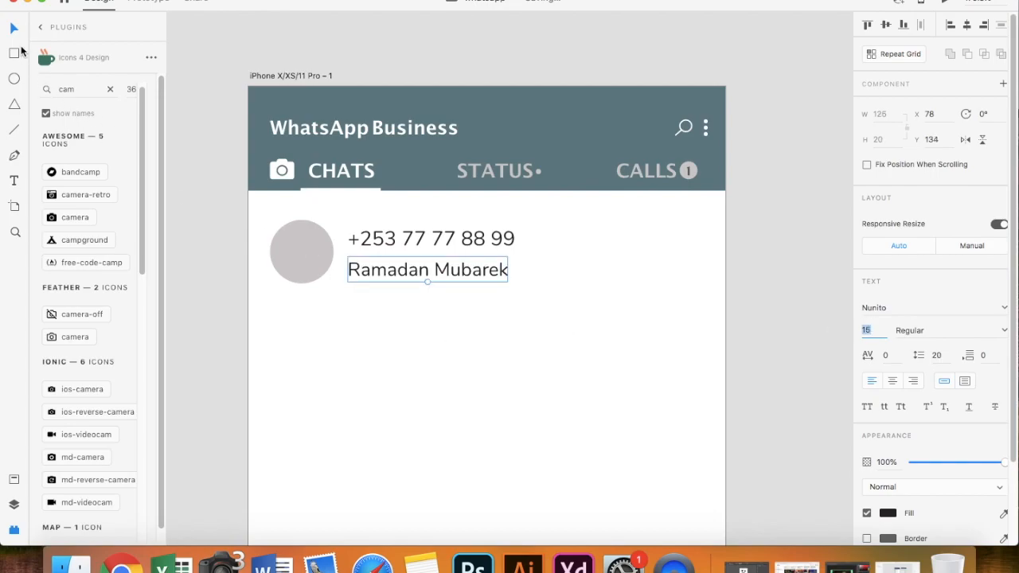
{"action": "left_click_drag", "start_coordinate": [410, 279], "coordinate": [417, 269]}
{"action": "left_click", "coordinate": [416, 307]}
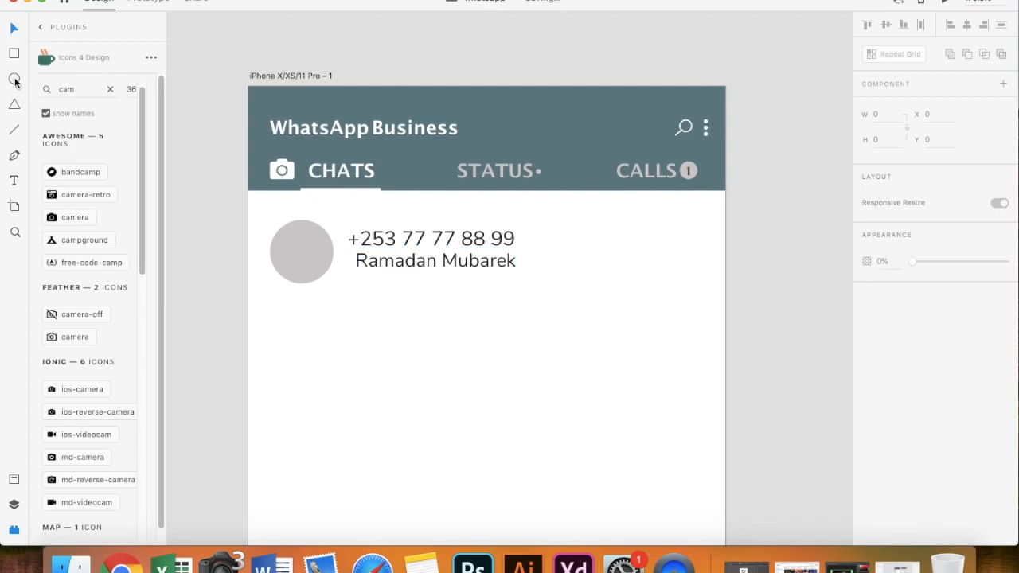
- Draw a borderless green circle at the right end of the chat row
{"action": "left_click_drag", "start_coordinate": [676, 234], "coordinate": [703, 261]}
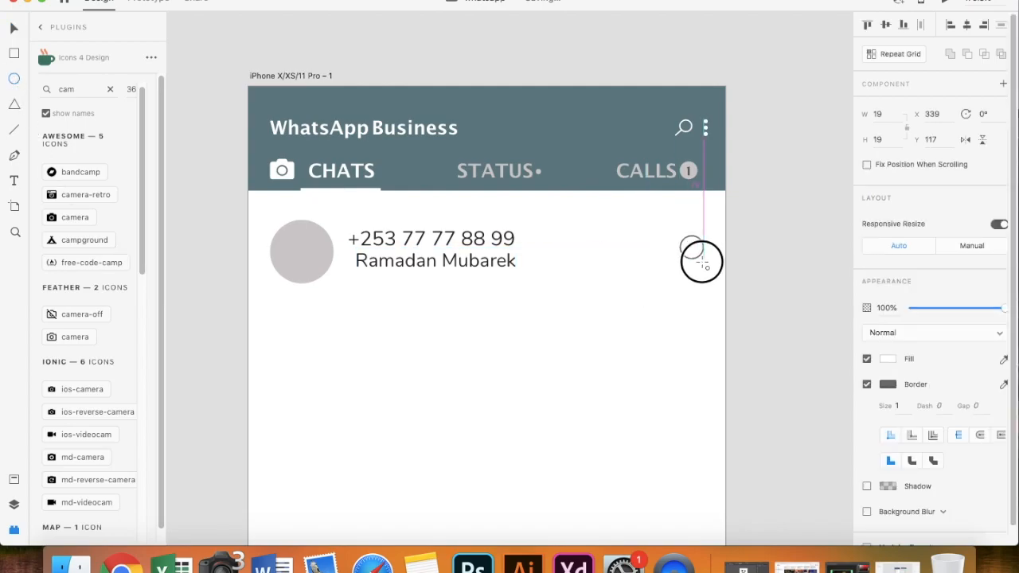
{"action": "left_click", "coordinate": [867, 385]}
{"action": "left_click", "coordinate": [887, 360]}
{"action": "left_click", "coordinate": [842, 363]}
{"action": "left_click_drag", "start_coordinate": [824, 324], "coordinate": [815, 295]}
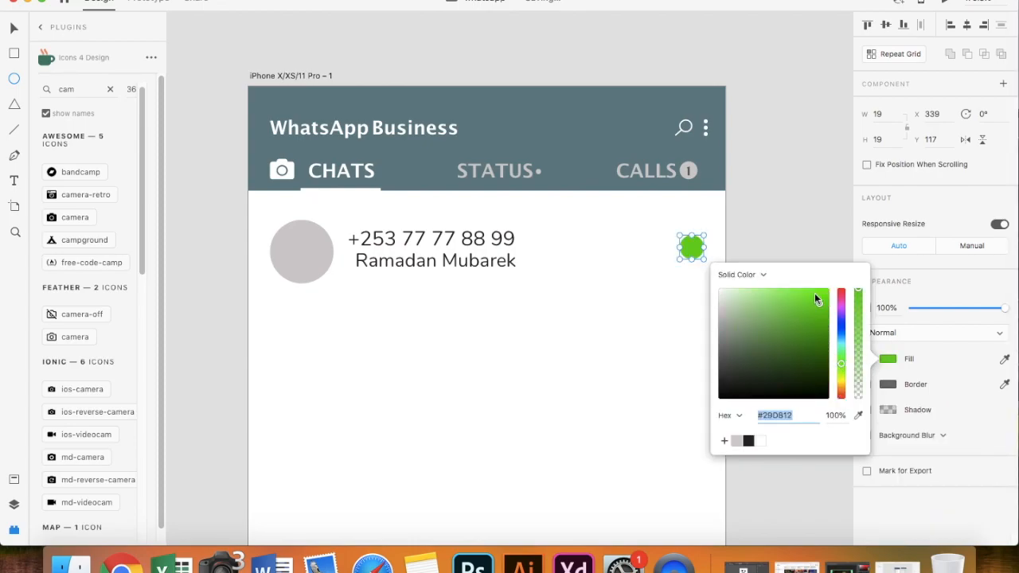
{"action": "left_click", "coordinate": [13, 30]}
- Add a white '1' at size 11, centered on the green circle
{"action": "left_click", "coordinate": [13, 182]}
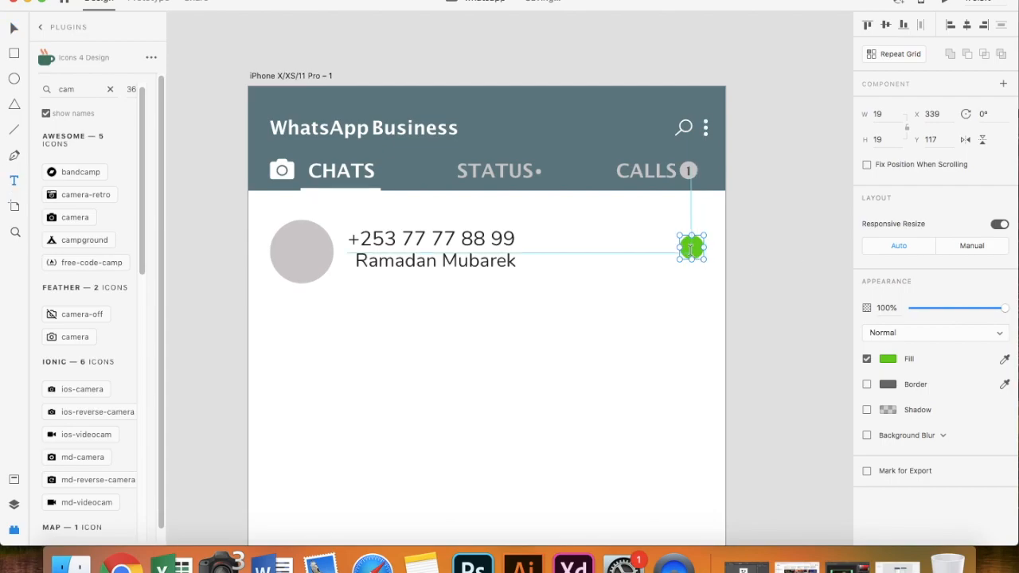
{"action": "left_click", "coordinate": [691, 252]}
{"action": "type", "text": "1"}
{"action": "left_click", "coordinate": [888, 512]}
{"action": "left_click", "coordinate": [761, 527]}
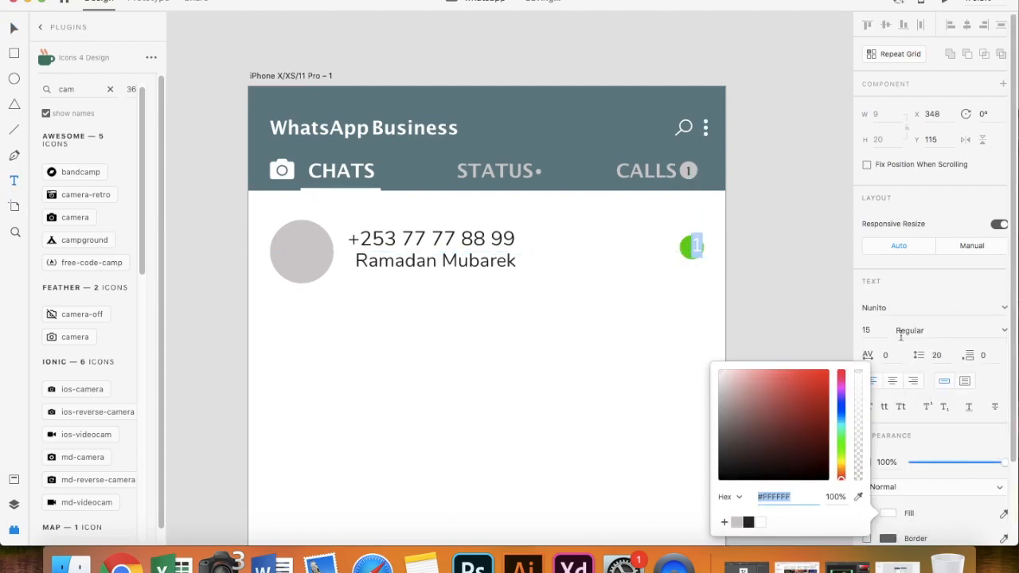
{"action": "left_click", "coordinate": [879, 330]}
{"action": "type", "text": "11"}
{"action": "key", "text": "Return"}
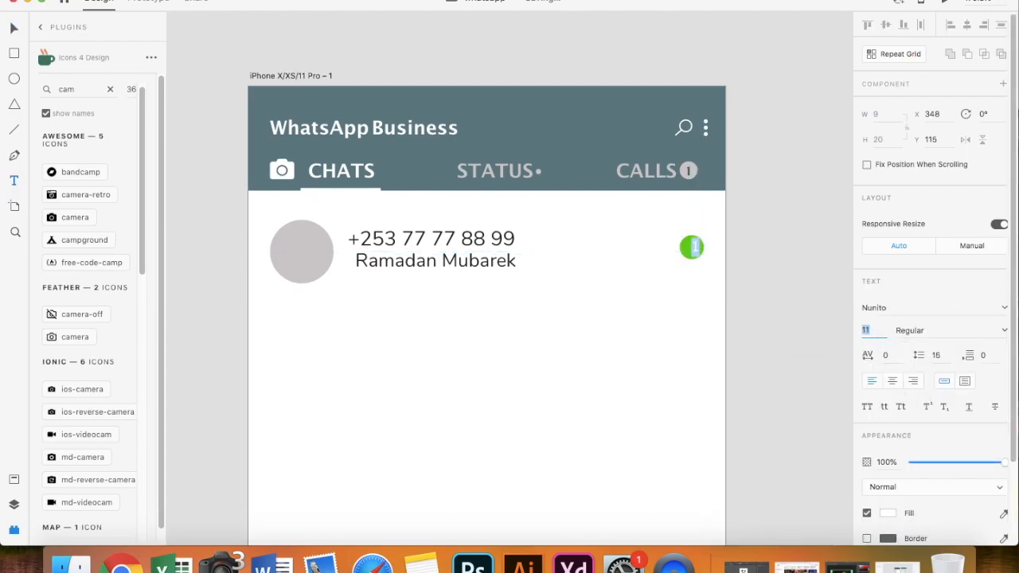
{"action": "left_click", "coordinate": [13, 27]}
{"action": "scroll", "coordinate": [518, 297], "scroll_direction": "up", "scroll_amount": 4}
{"action": "left_click", "coordinate": [518, 297]}
{"action": "left_click_drag", "start_coordinate": [753, 257], "coordinate": [751, 257]}
- Group the circle and '1' into one badge and move it lower in the row
{"action": "left_click", "coordinate": [755, 260]}
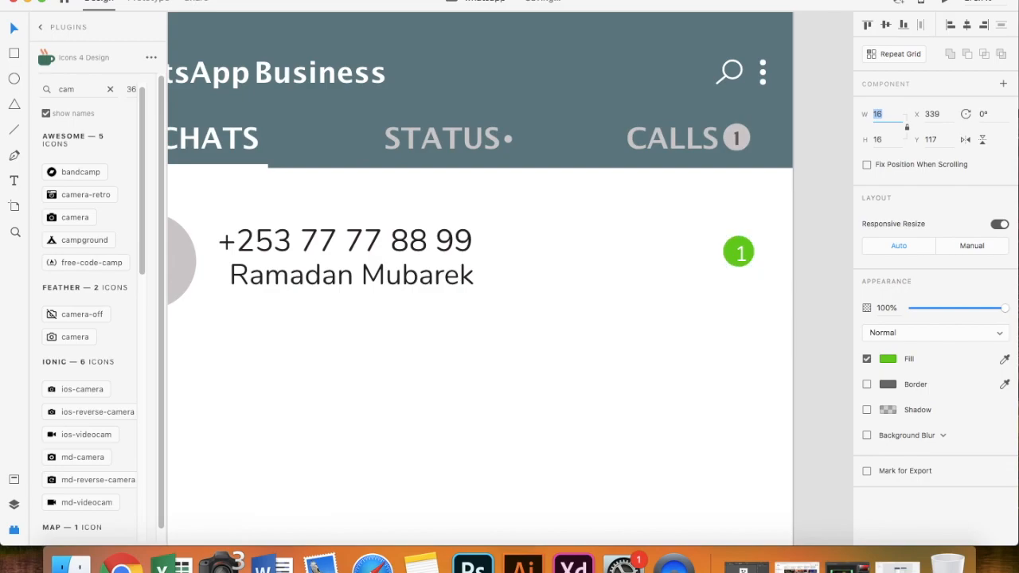
{"action": "scroll", "coordinate": [754, 249], "scroll_direction": "up", "scroll_amount": 2}
{"action": "left_click", "coordinate": [746, 232]}
{"action": "left_click", "coordinate": [730, 268]}
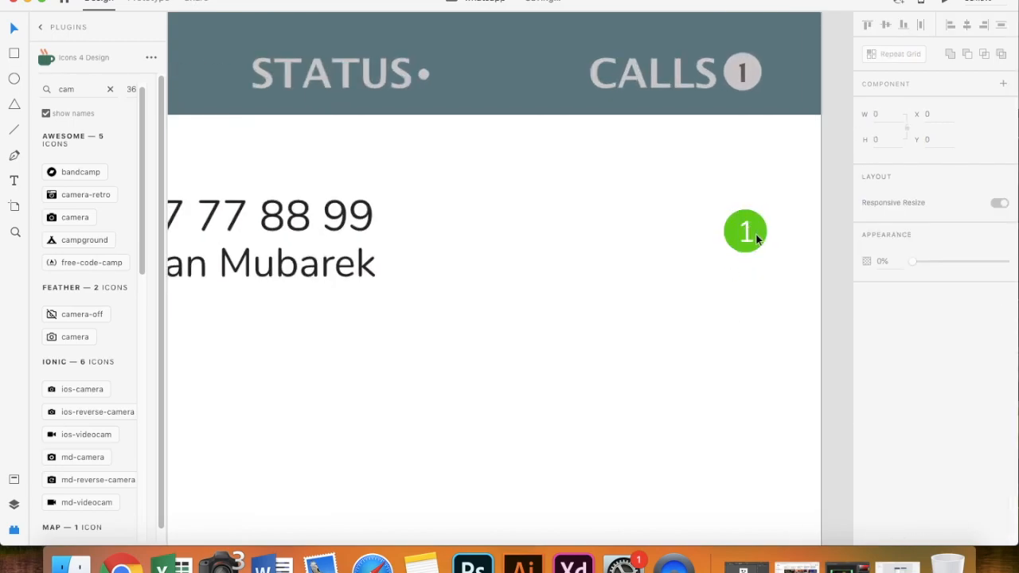
{"action": "left_click_drag", "start_coordinate": [778, 261], "coordinate": [718, 203]}
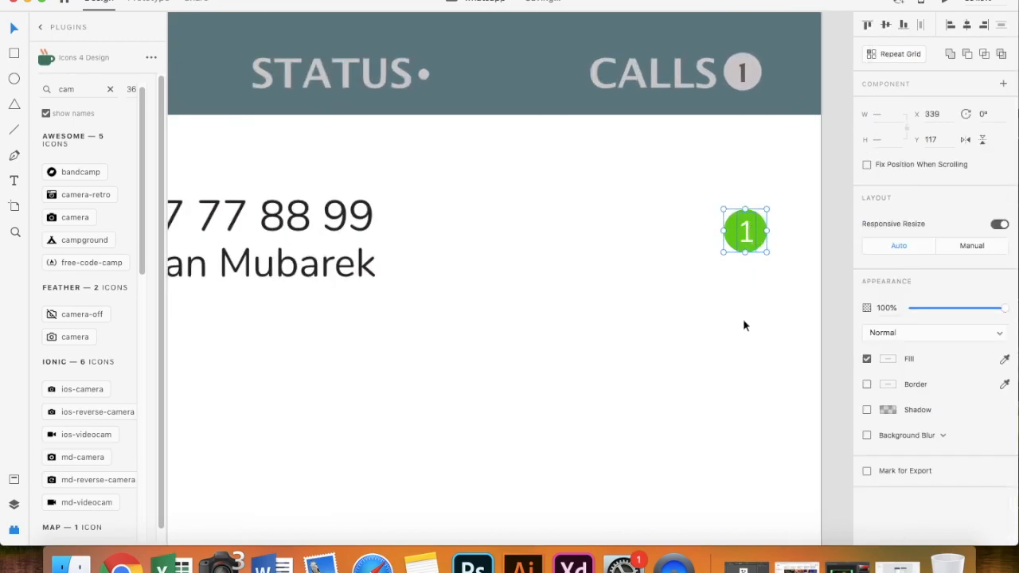
{"action": "right_click", "coordinate": [744, 230]}
{"action": "left_click", "coordinate": [776, 340]}
{"action": "left_click_drag", "start_coordinate": [745, 244], "coordinate": [766, 266]}
- Paste a 20:30 time label above the badge at font size 10
{"action": "key", "text": "t"}
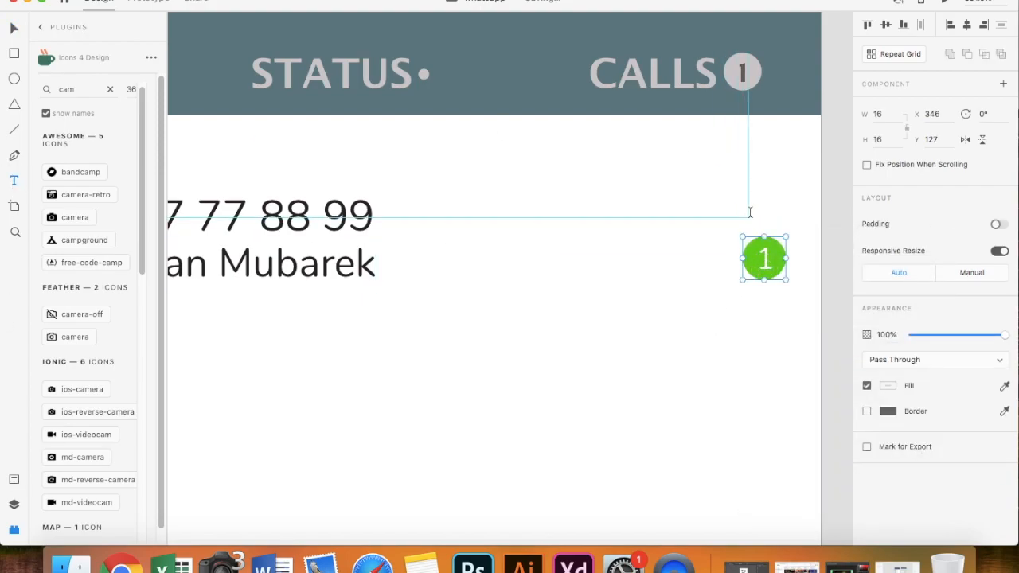
{"action": "left_click", "coordinate": [745, 217]}
{"action": "key", "text": "super+v"}
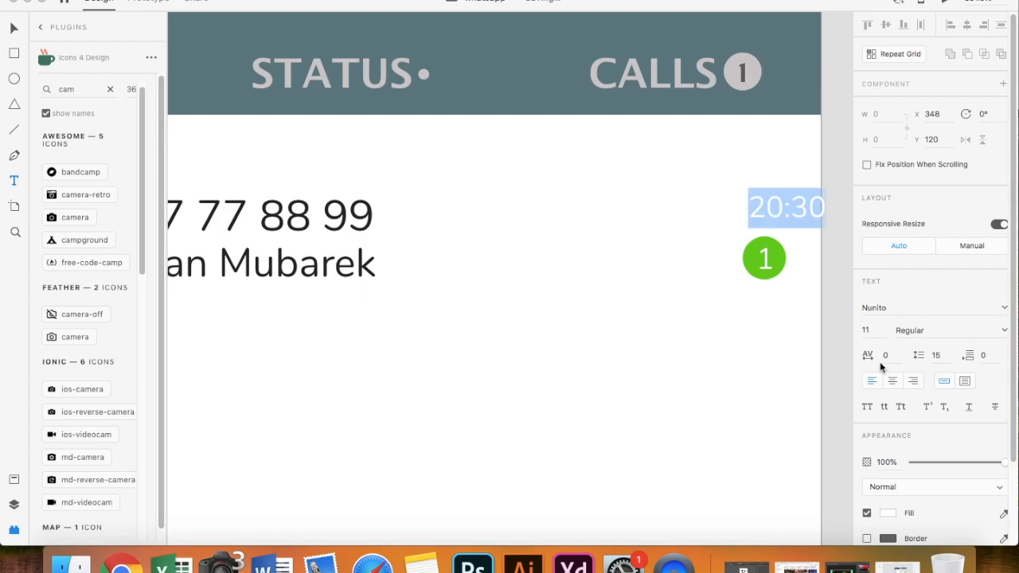
{"action": "left_click", "coordinate": [889, 513]}
{"action": "left_click", "coordinate": [750, 523]}
{"action": "key", "text": "Escape"}
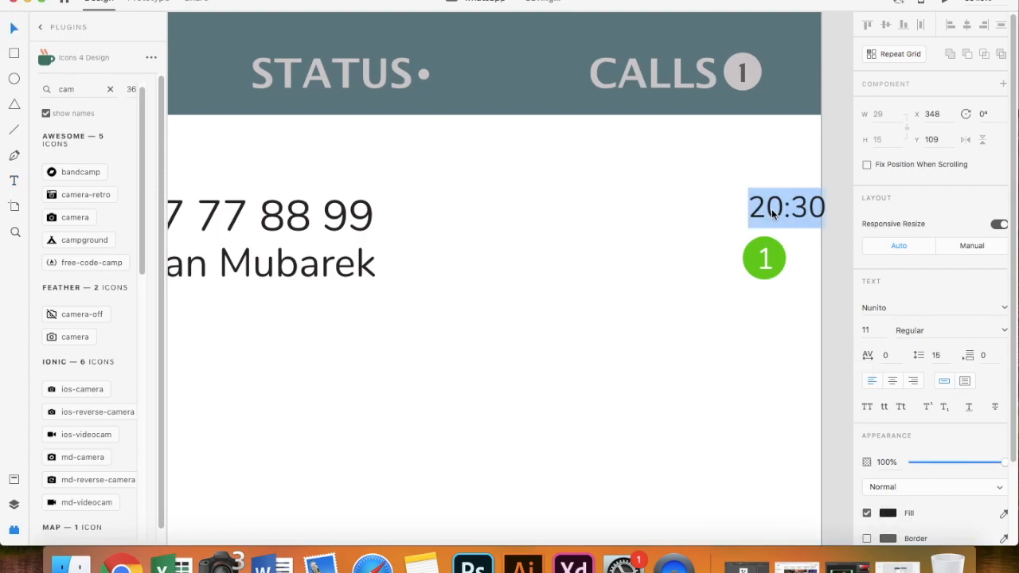
{"action": "left_click_drag", "start_coordinate": [773, 207], "coordinate": [760, 206]}
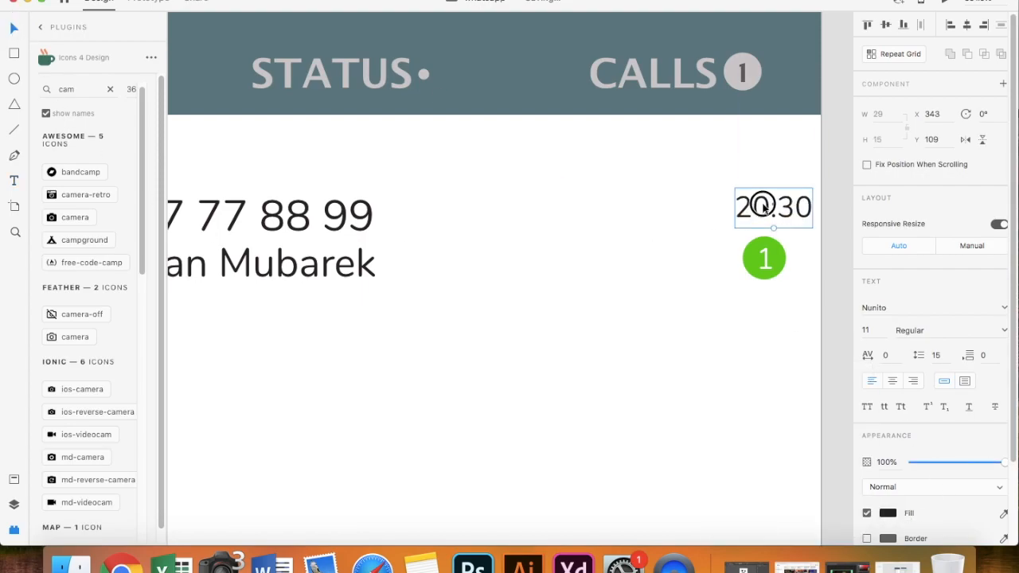
{"action": "left_click", "coordinate": [880, 328]}
{"action": "key", "text": "Down"}
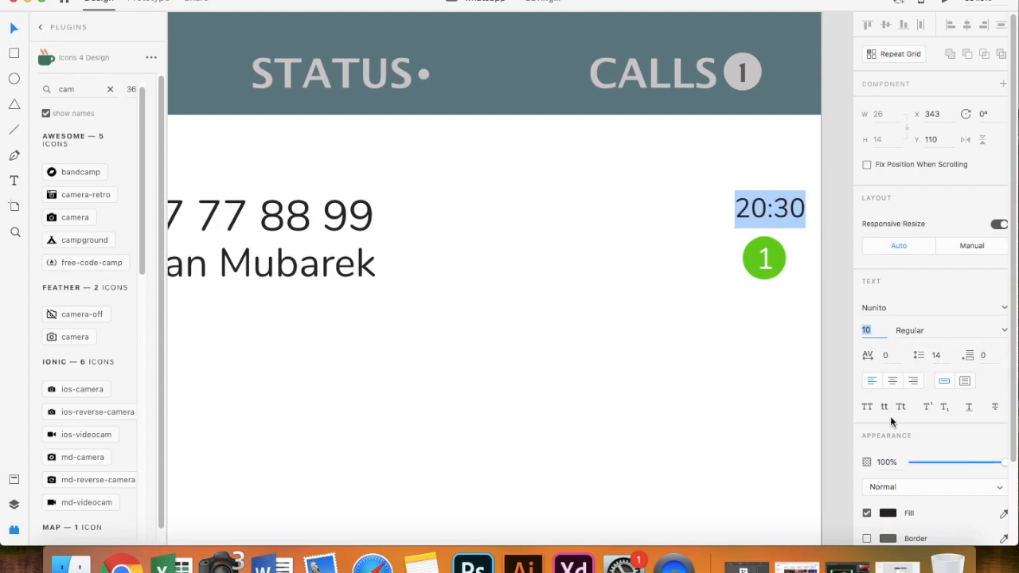
- Colour the 20:30 time mid grey and align it above the badge
{"action": "left_click", "coordinate": [888, 512]}
{"action": "left_click", "coordinate": [737, 522]}
{"action": "left_click", "coordinate": [731, 459]}
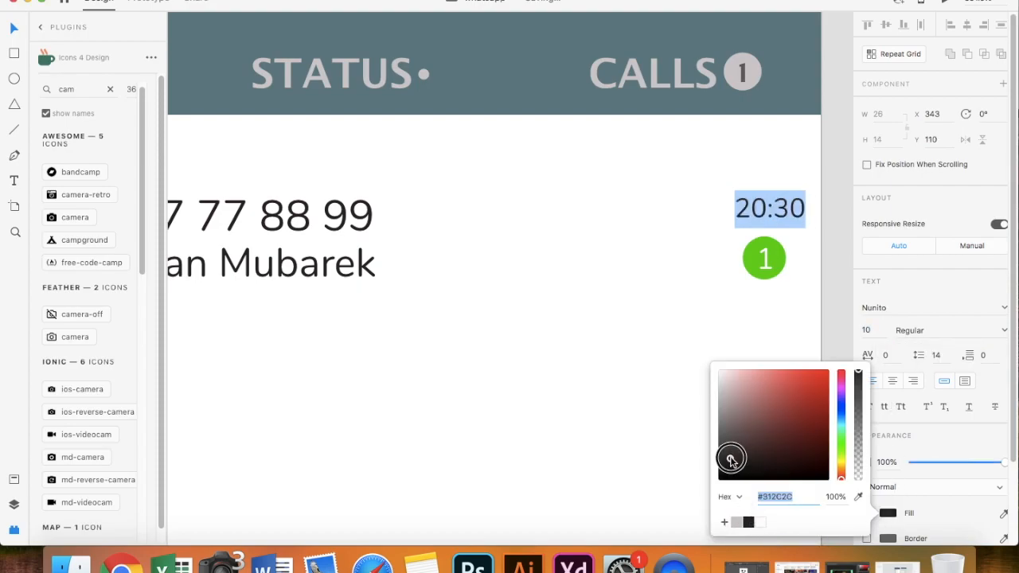
{"action": "left_click_drag", "start_coordinate": [730, 458], "coordinate": [723, 423]}
{"action": "scroll", "coordinate": [645, 431], "scroll_direction": "down", "scroll_amount": 3}
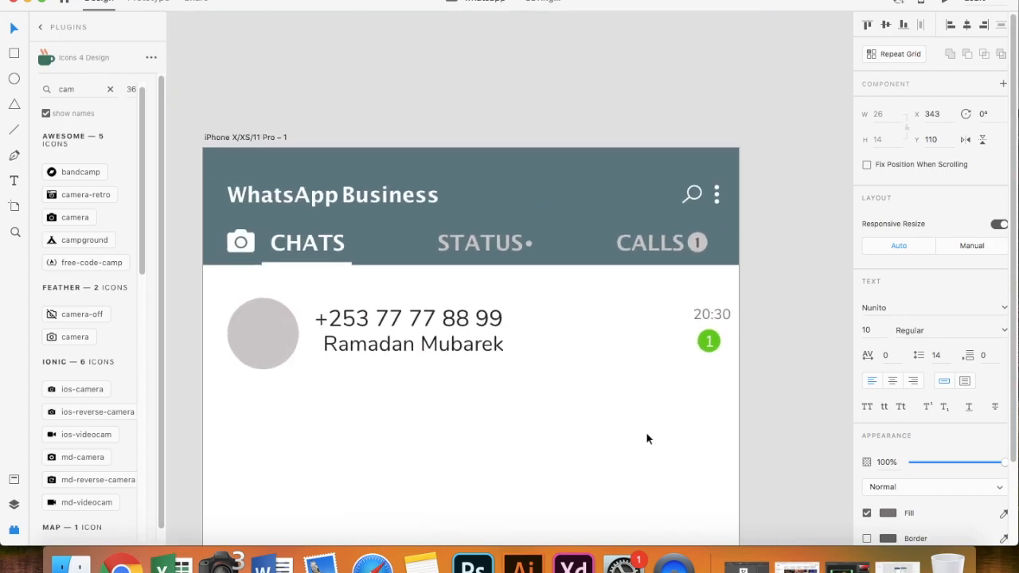
{"action": "scroll", "coordinate": [647, 434], "scroll_direction": "down", "scroll_amount": 3}
{"action": "left_click_drag", "start_coordinate": [706, 250], "coordinate": [699, 271]}
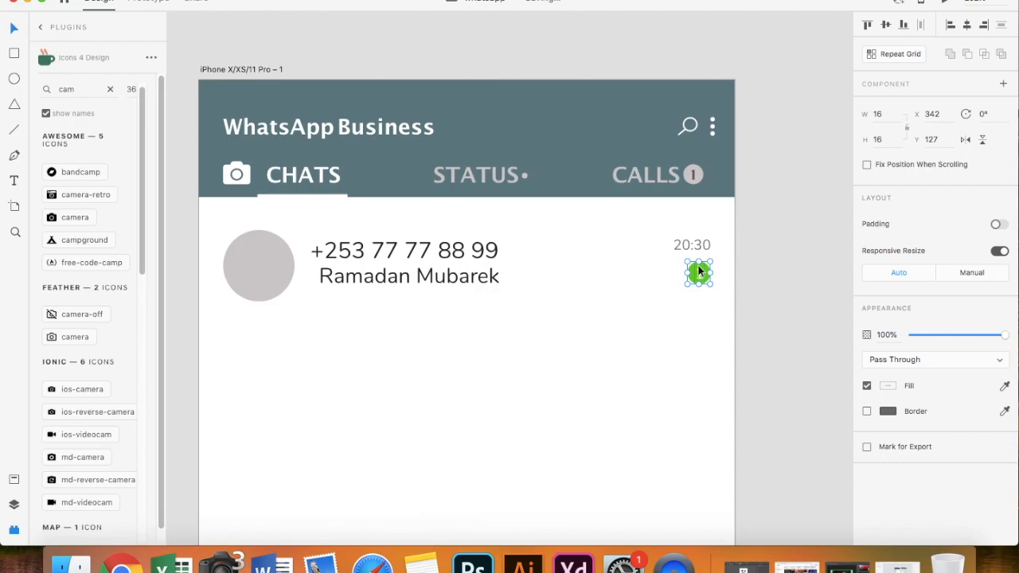
- Select the avatar circle and set the UI Faces plugin to male faces
{"action": "left_click", "coordinate": [250, 279]}
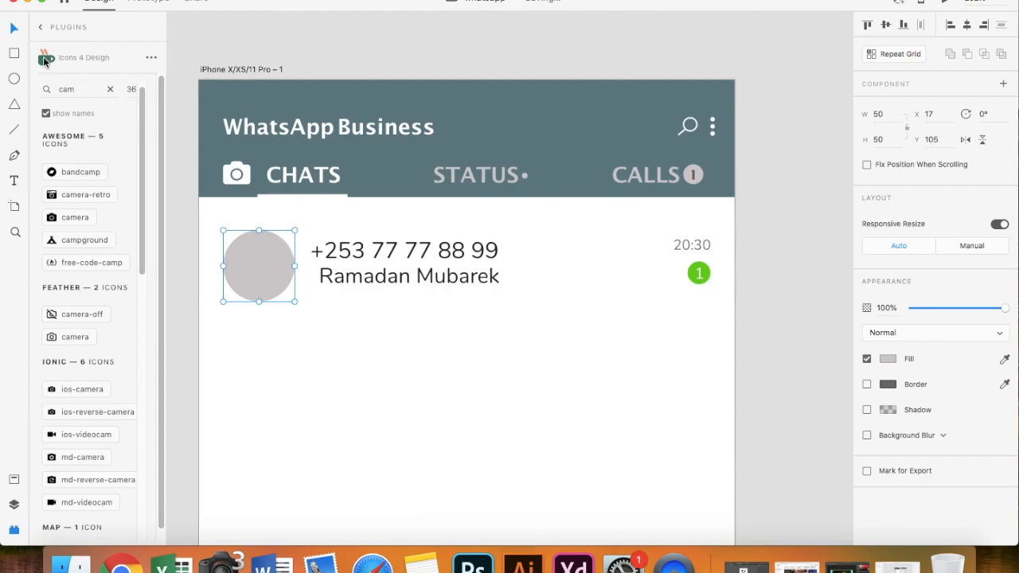
{"action": "left_click", "coordinate": [40, 28]}
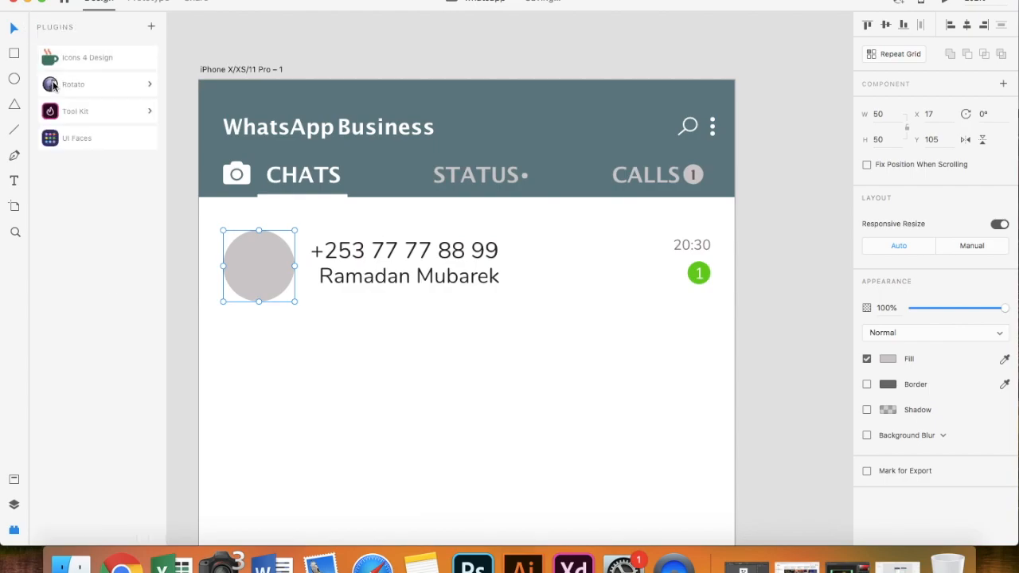
{"action": "left_click", "coordinate": [75, 139]}
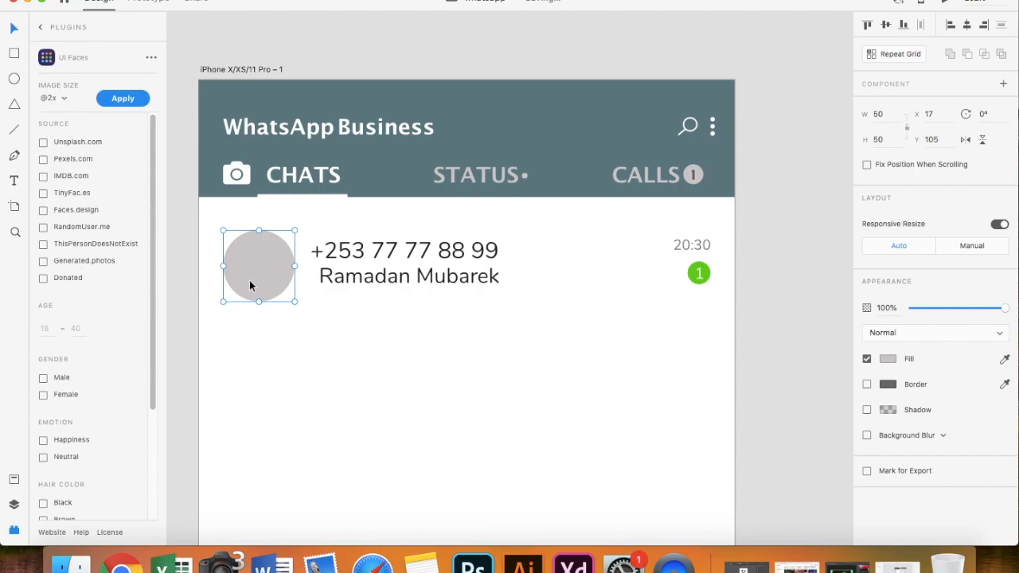
{"action": "left_click", "coordinate": [44, 379]}
{"action": "left_click", "coordinate": [43, 392]}
{"action": "scroll", "coordinate": [91, 442], "scroll_direction": "down", "scroll_amount": 1}
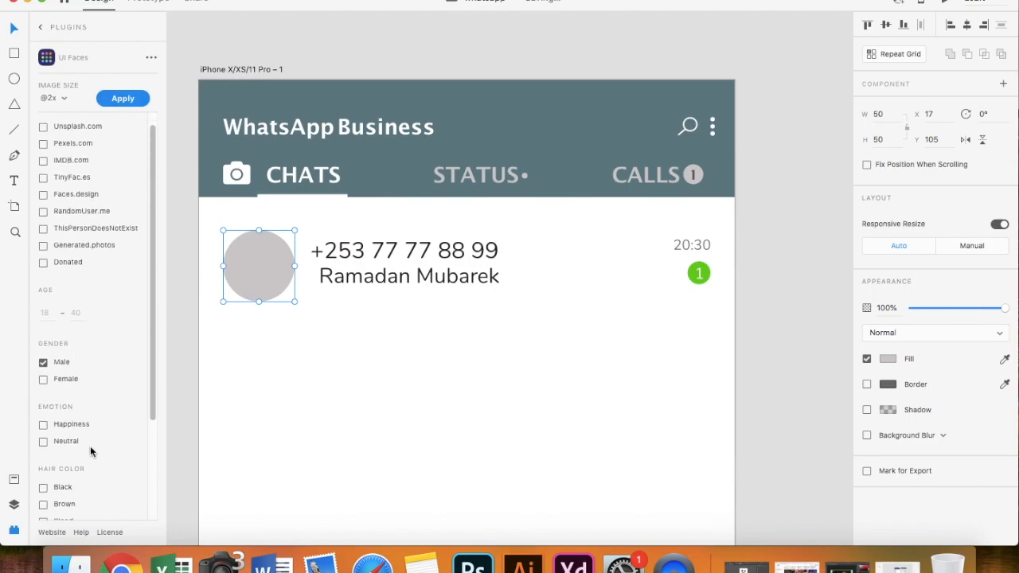
{"action": "scroll", "coordinate": [51, 477], "scroll_direction": "down", "scroll_amount": 2}
- Filter faces to black hair only and apply a face photo to the avatar
{"action": "left_click", "coordinate": [43, 457]}
{"action": "left_click", "coordinate": [43, 472]}
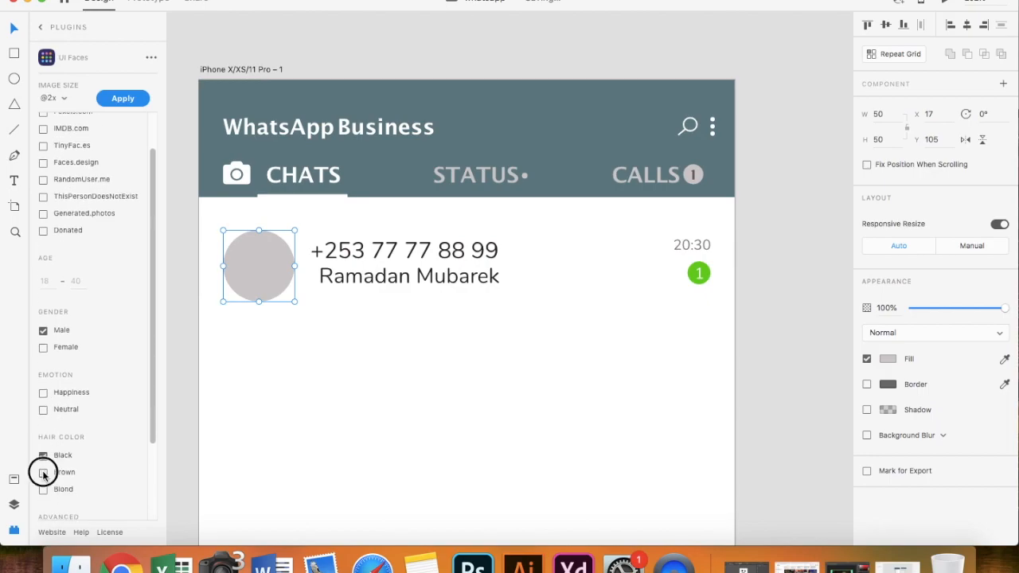
{"action": "left_click", "coordinate": [43, 474]}
{"action": "scroll", "coordinate": [90, 448], "scroll_direction": "down", "scroll_amount": 3}
{"action": "scroll", "coordinate": [89, 446], "scroll_direction": "up", "scroll_amount": 1}
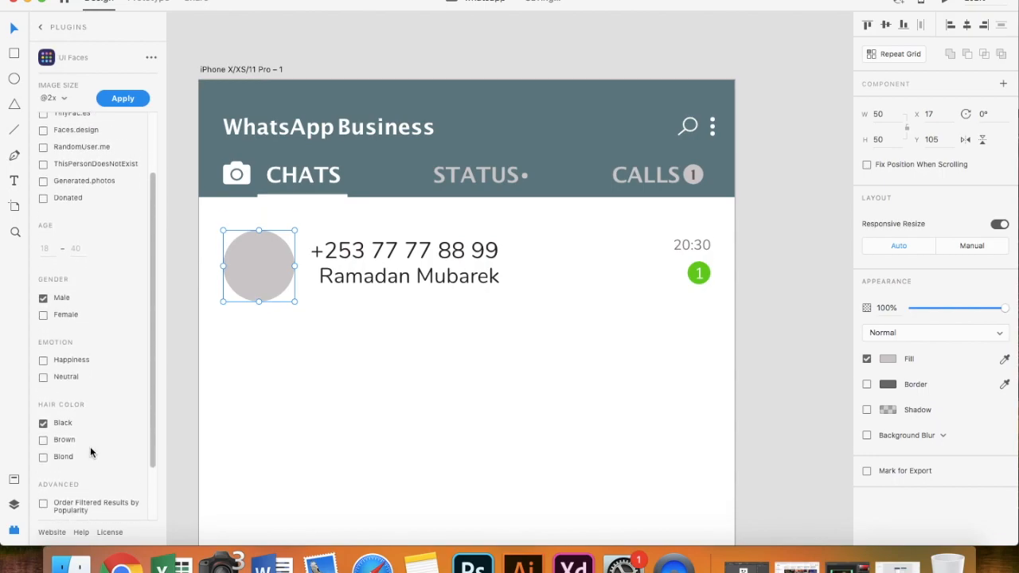
{"action": "left_click", "coordinate": [121, 102]}
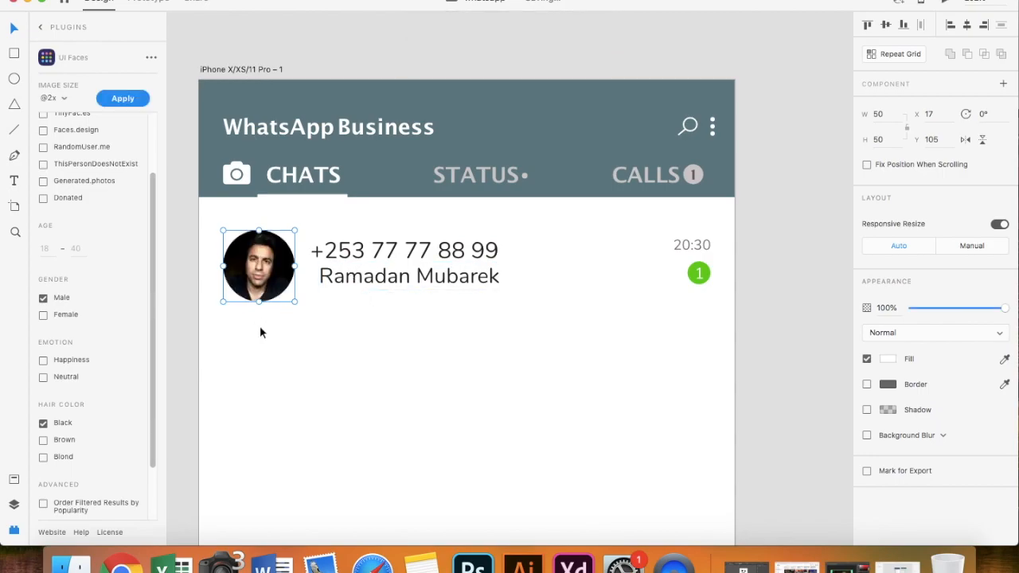
{"action": "scroll", "coordinate": [333, 339], "scroll_direction": "down", "scroll_amount": 3}
{"action": "left_click", "coordinate": [320, 333]}
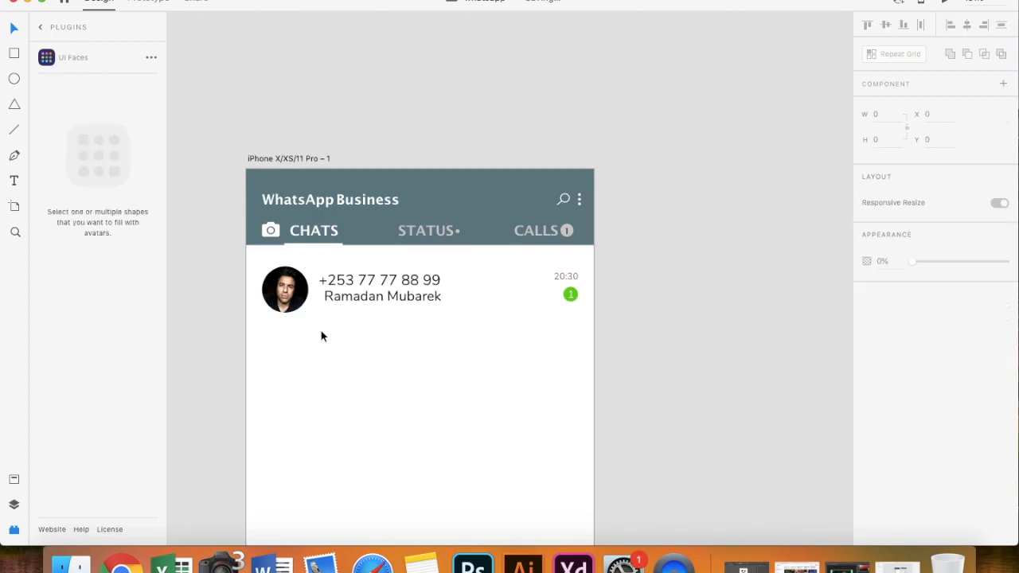
- Select the avatar, phone number, message and green badge, then group them into one chat row
{"action": "scroll", "coordinate": [320, 333], "scroll_direction": "up", "scroll_amount": 2}
{"action": "left_click", "coordinate": [364, 295]}
{"action": "left_click", "coordinate": [367, 267], "text": "shift"}
{"action": "left_click", "coordinate": [273, 274], "text": "shift"}
{"action": "left_click", "coordinate": [656, 283], "text": "shift"}
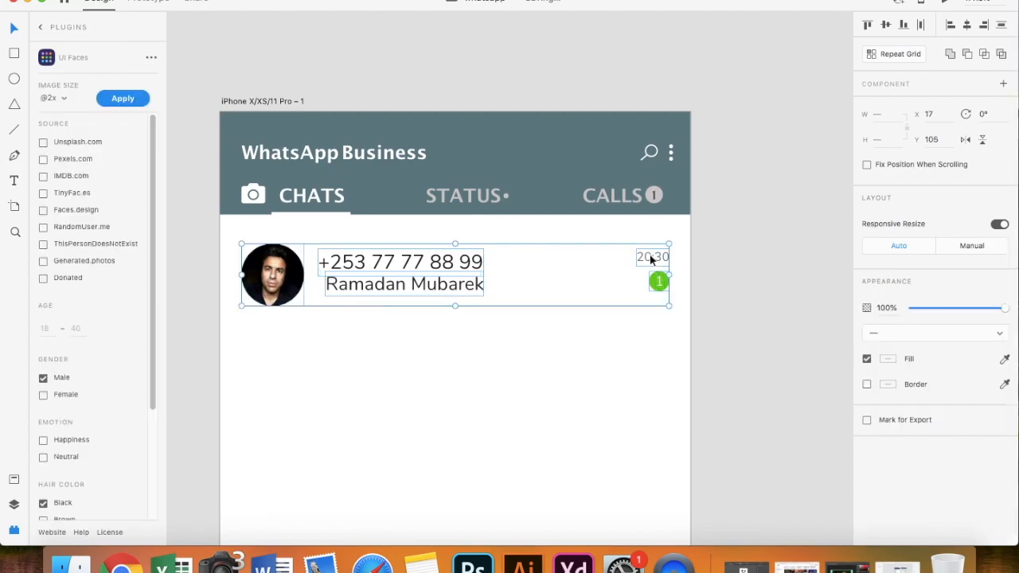
{"action": "right_click", "coordinate": [651, 259]}
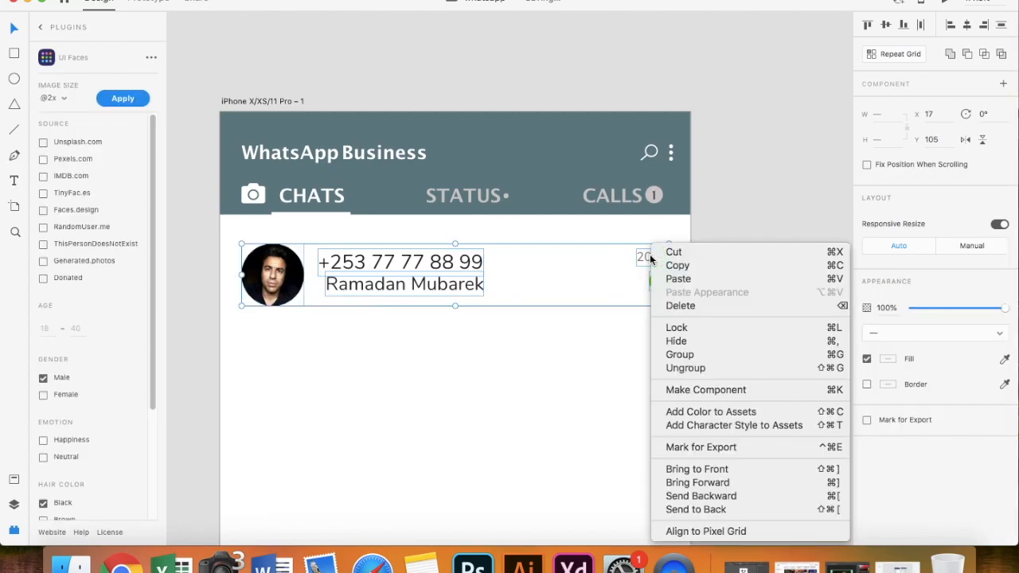
{"action": "left_click", "coordinate": [676, 354]}
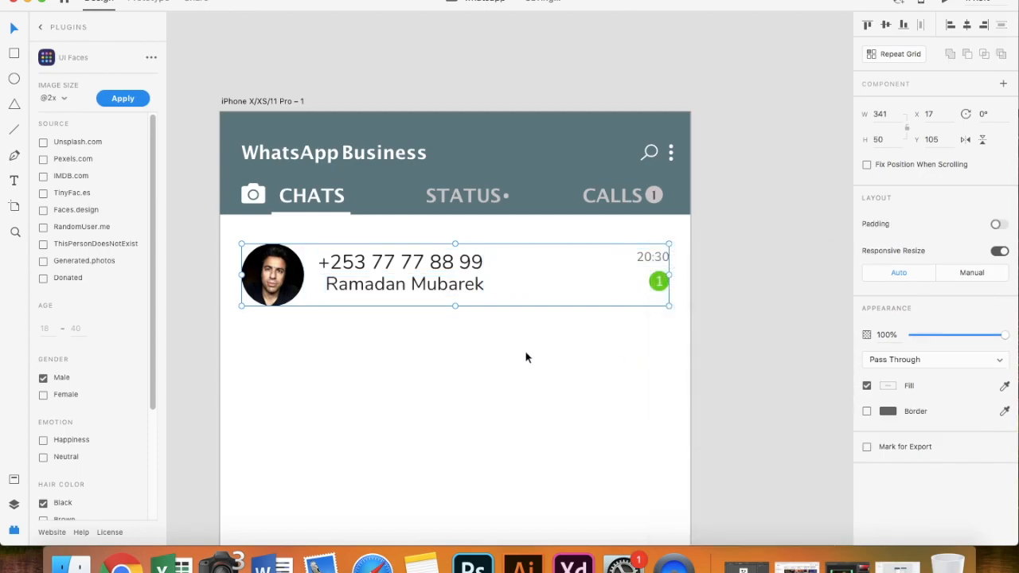
- Test an Alt-drag duplicate of the chat-row group, delete it, and reselect the original
{"action": "left_click", "coordinate": [525, 358]}
{"action": "scroll", "coordinate": [526, 357], "scroll_direction": "down", "scroll_amount": 2}
{"action": "left_click", "coordinate": [437, 300]}
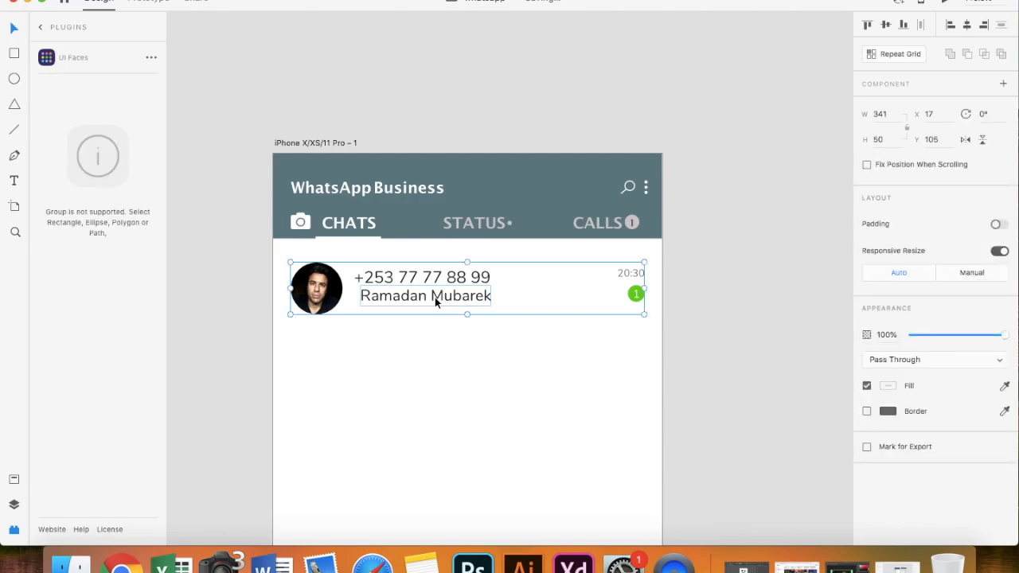
{"action": "left_click_drag", "start_coordinate": [428, 298], "coordinate": [429, 383]}
{"action": "key", "text": "Delete"}
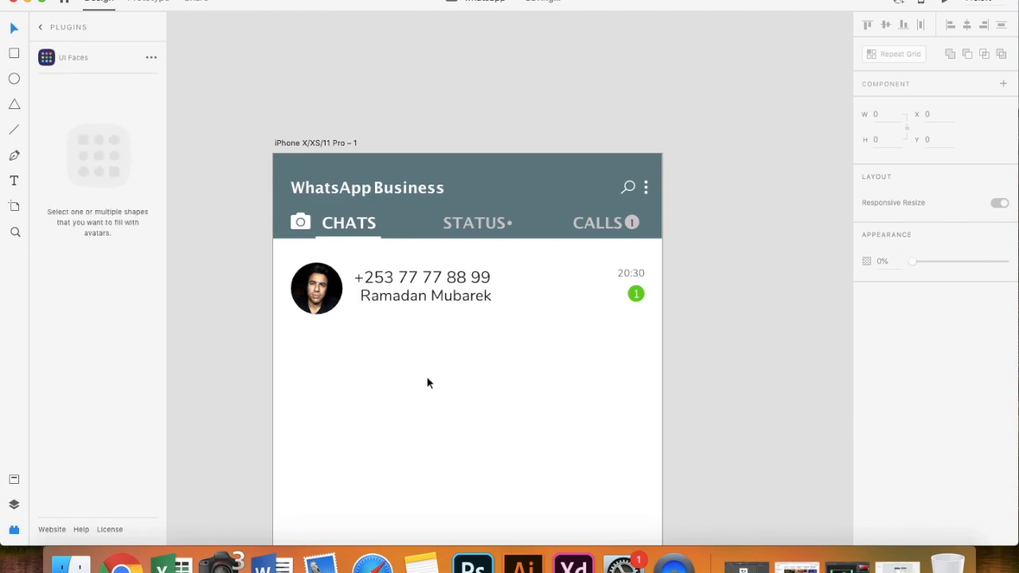
{"action": "left_click", "coordinate": [432, 301]}
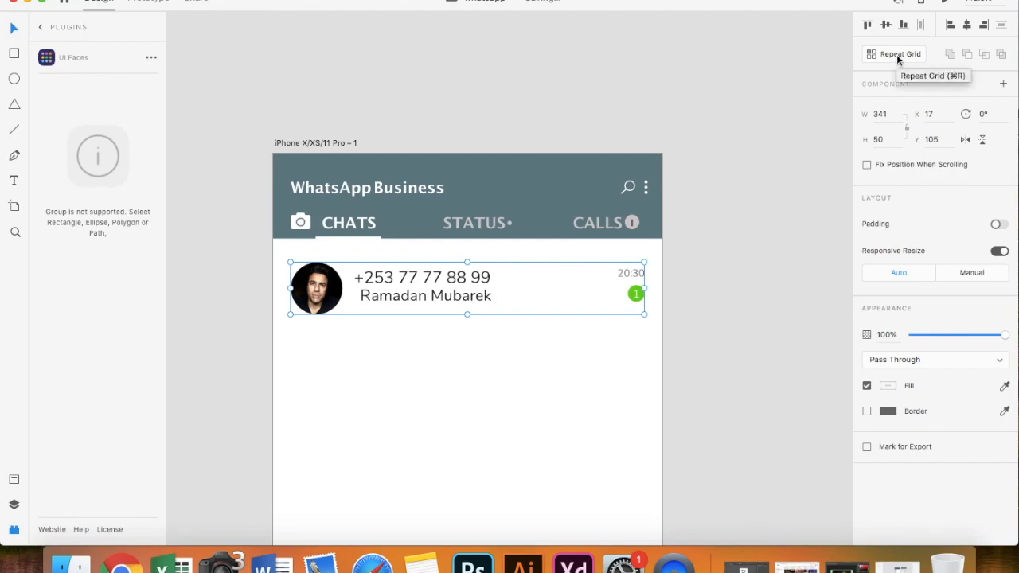
- Turn the chat row into a Repeat Grid and extend it downward to add more rows
{"action": "left_click", "coordinate": [896, 54]}
{"action": "scroll", "coordinate": [632, 265], "scroll_direction": "down", "scroll_amount": 5}
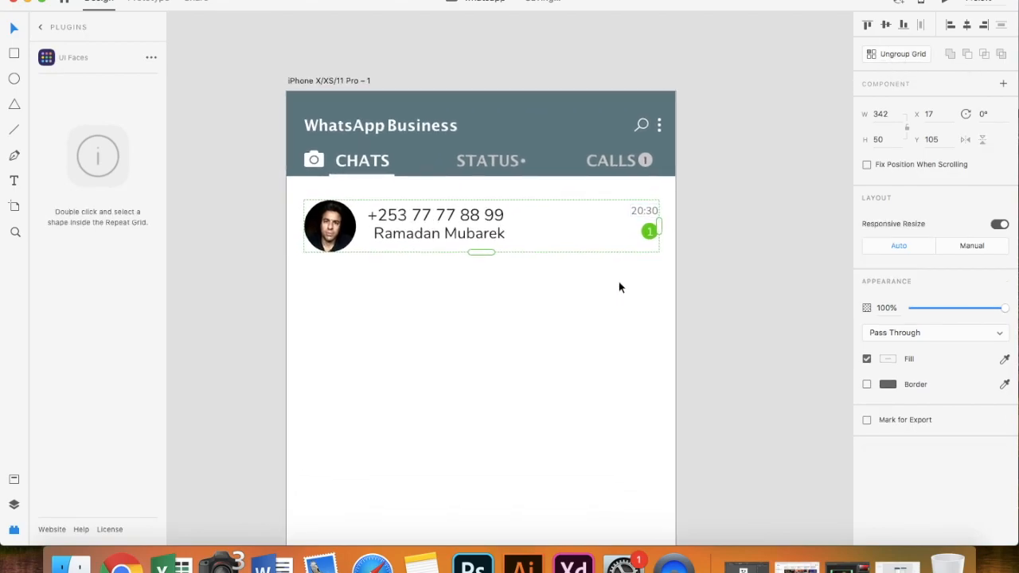
{"action": "left_click_drag", "start_coordinate": [509, 194], "coordinate": [516, 126]}
{"action": "scroll", "coordinate": [516, 126], "scroll_direction": "up", "scroll_amount": 3}
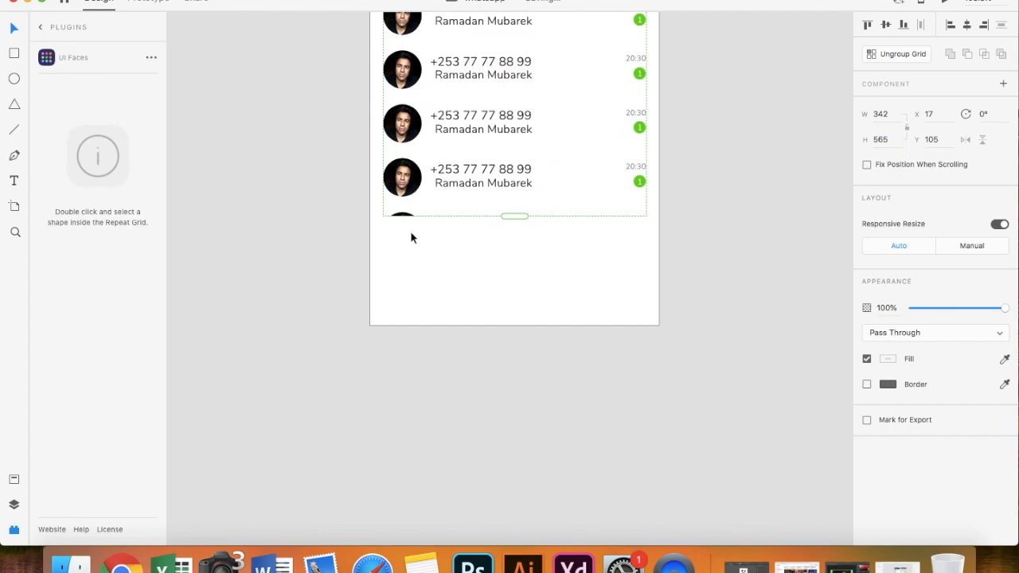
{"action": "scroll", "coordinate": [410, 231], "scroll_direction": "down", "scroll_amount": 5}
{"action": "scroll", "coordinate": [469, 231], "scroll_direction": "up", "scroll_amount": 3}
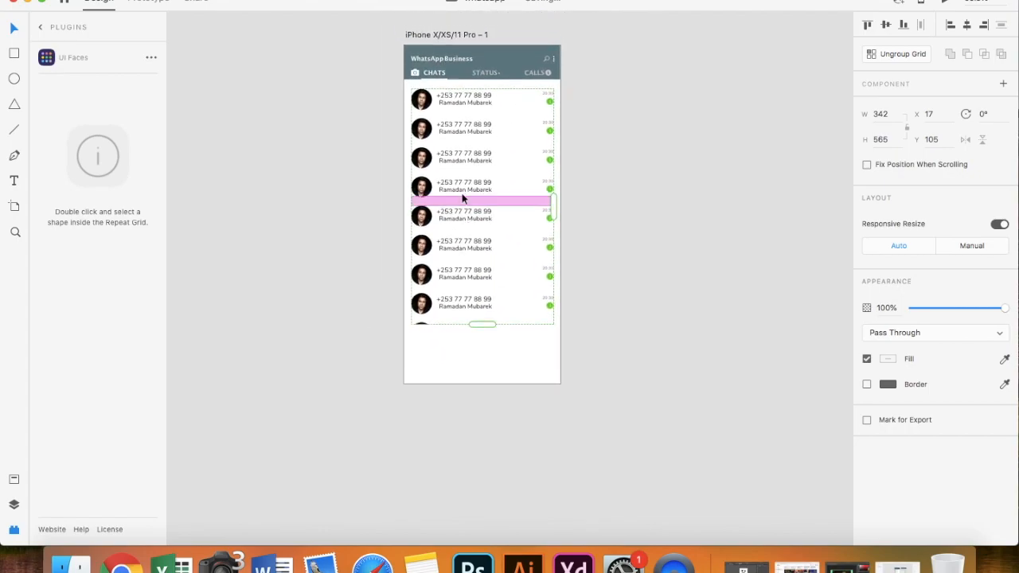
- Set the gap between repeated chat rows to 18 and extend the list to about ten rows
{"action": "mouse_move", "coordinate": [460, 169]}
{"action": "left_mouse_down"}
{"action": "mouse_move", "coordinate": [459, 195]}
{"action": "mouse_move", "coordinate": [455, 149]}
{"action": "mouse_move", "coordinate": [451, 173]}
{"action": "left_mouse_up"}
{"action": "scroll", "coordinate": [450, 175], "scroll_direction": "up", "scroll_amount": 5}
{"action": "left_click_drag", "start_coordinate": [475, 234], "coordinate": [469, 205]}
{"action": "scroll", "coordinate": [485, 326], "scroll_direction": "down", "scroll_amount": 3}
{"action": "scroll", "coordinate": [486, 328], "scroll_direction": "down", "scroll_amount": 5}
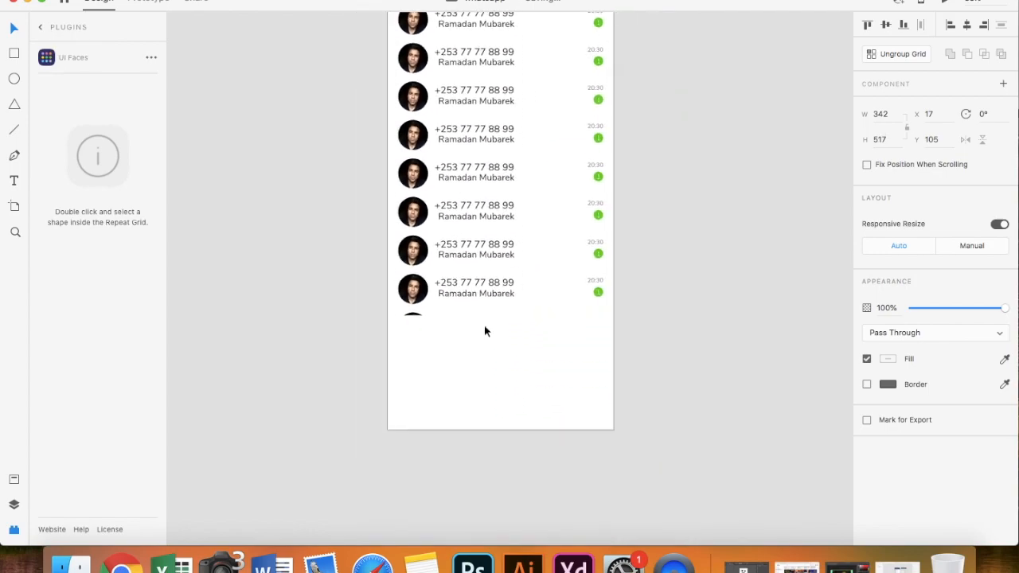
{"action": "left_click_drag", "start_coordinate": [499, 316], "coordinate": [502, 390]}
{"action": "left_click", "coordinate": [489, 420]}
- Draw a full-width rectangle across the bottom of the iPhone screen
{"action": "scroll", "coordinate": [489, 414], "scroll_direction": "down", "scroll_amount": 5}
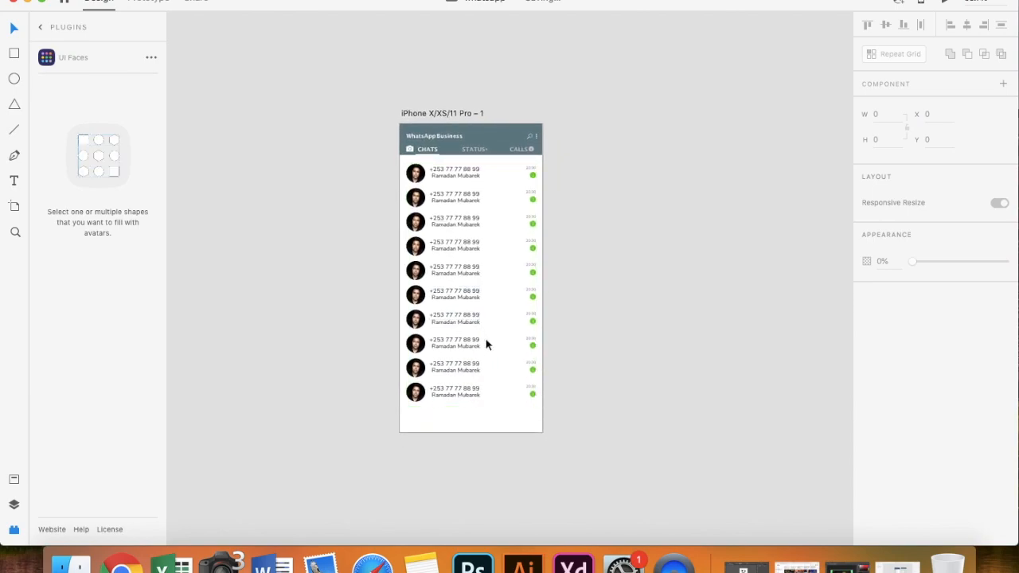
{"action": "left_click", "coordinate": [13, 52]}
{"action": "left_click_drag", "start_coordinate": [542, 435], "coordinate": [400, 409]}
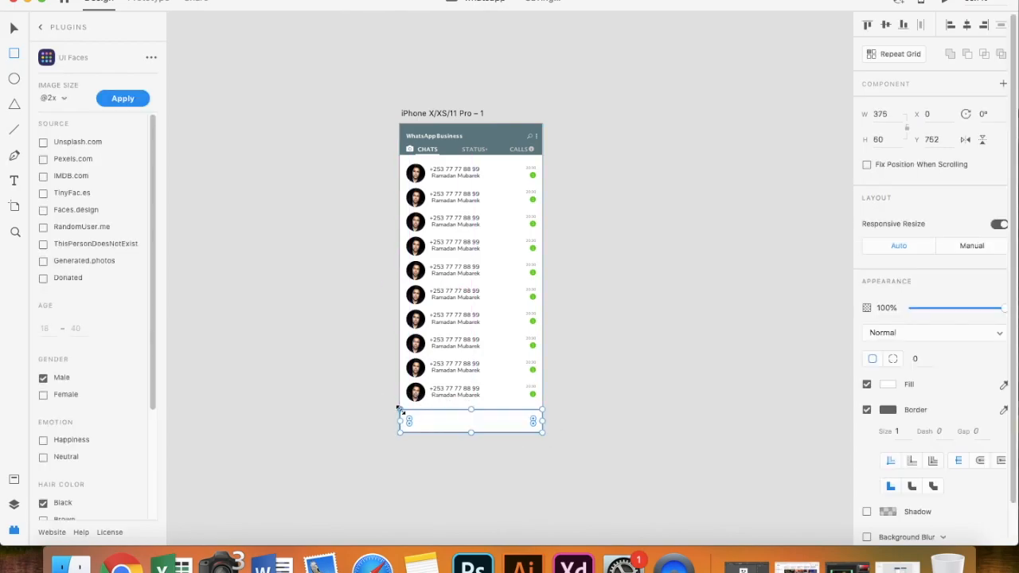
- Remove the bottom rectangle's border and fill it with dark #2B2626
{"action": "scroll", "coordinate": [494, 449], "scroll_direction": "up", "scroll_amount": 3}
{"action": "left_click", "coordinate": [867, 409]}
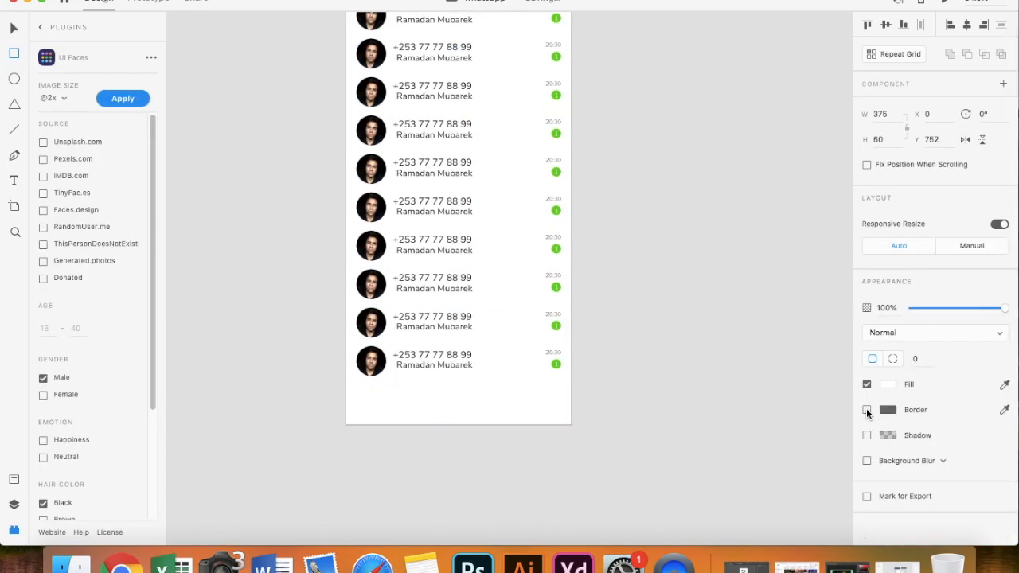
{"action": "left_click", "coordinate": [887, 384]}
{"action": "left_click", "coordinate": [760, 465]}
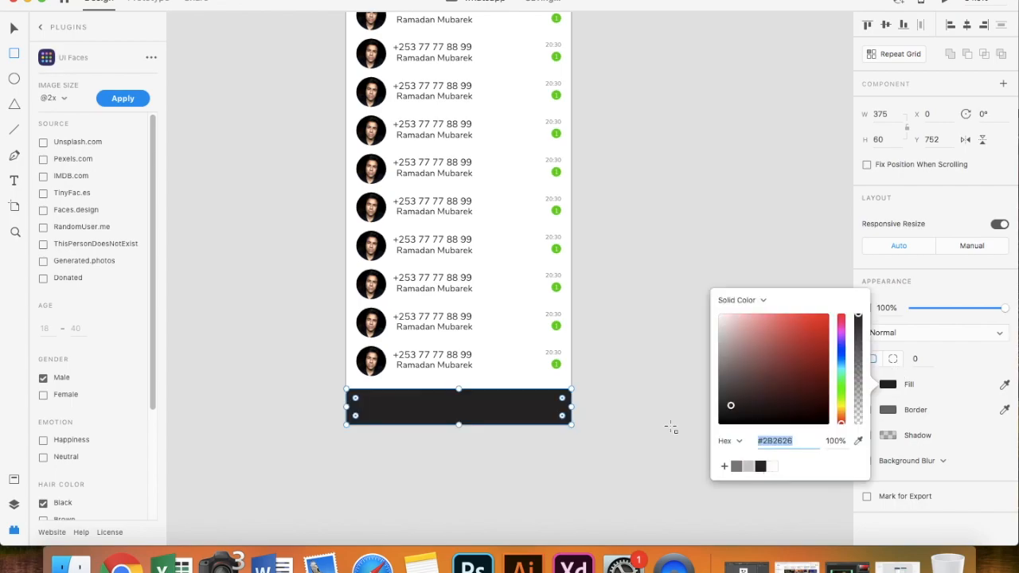
{"action": "key", "text": "Escape"}
- Lower the dark bar's top edge so it measures 375×37
{"action": "key", "text": "super+0"}
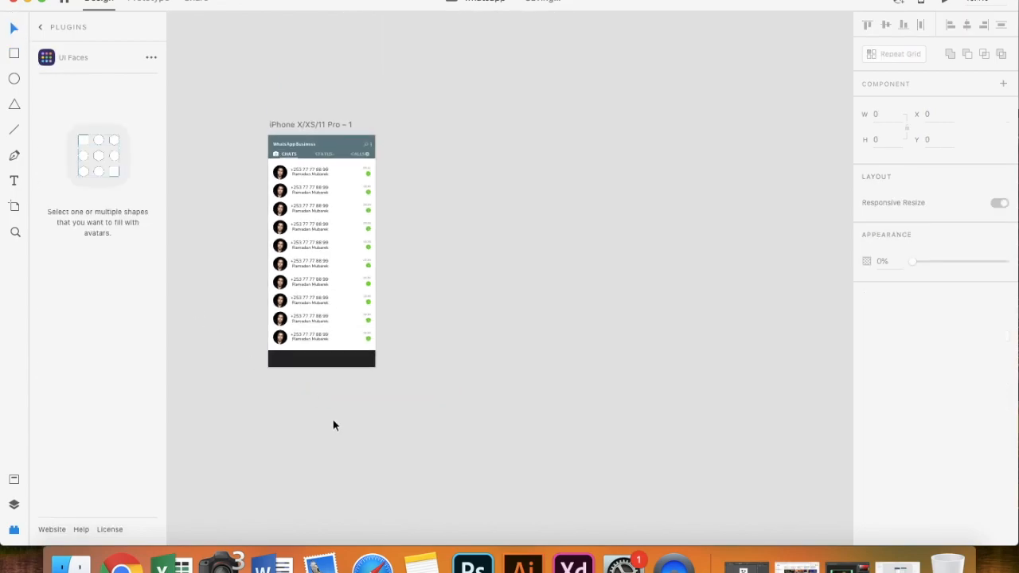
{"action": "left_click", "coordinate": [430, 374]}
{"action": "left_click_drag", "start_coordinate": [439, 363], "coordinate": [432, 379]}
{"action": "scroll", "coordinate": [437, 371], "scroll_direction": "up", "scroll_amount": 3}
{"action": "left_click", "coordinate": [432, 354]}
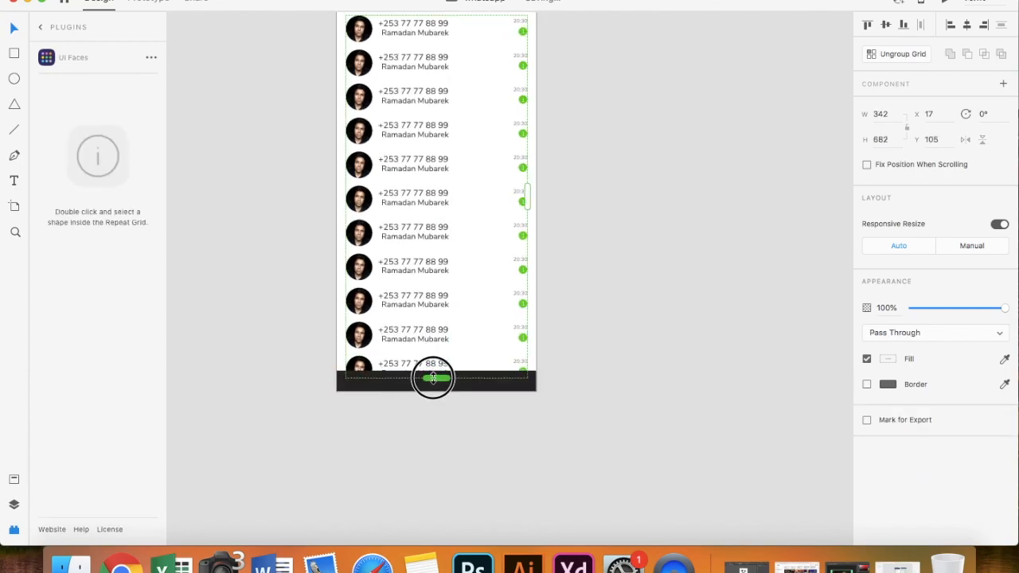
{"action": "left_click", "coordinate": [477, 425]}
{"action": "scroll", "coordinate": [433, 413], "scroll_direction": "up", "scroll_amount": 3}
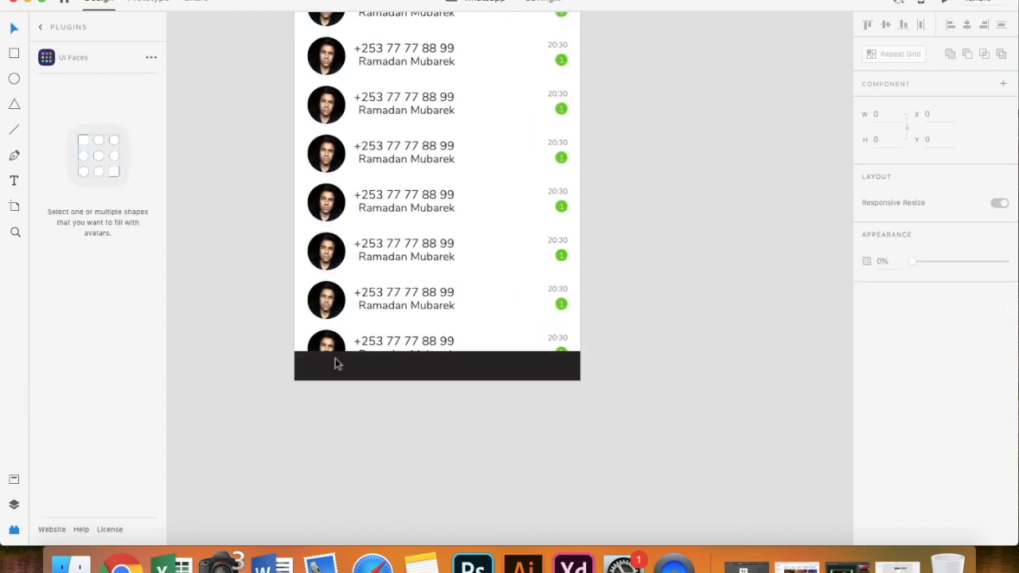
- Draw the first diagonal line stroke of the back arrow beside the artboard
{"action": "left_click", "coordinate": [14, 129]}
{"action": "scroll", "coordinate": [353, 371], "scroll_direction": "up", "scroll_amount": 3}
{"action": "scroll", "coordinate": [205, 337], "scroll_direction": "left", "scroll_amount": 3}
{"action": "left_click_drag", "start_coordinate": [300, 275], "coordinate": [276, 302]}
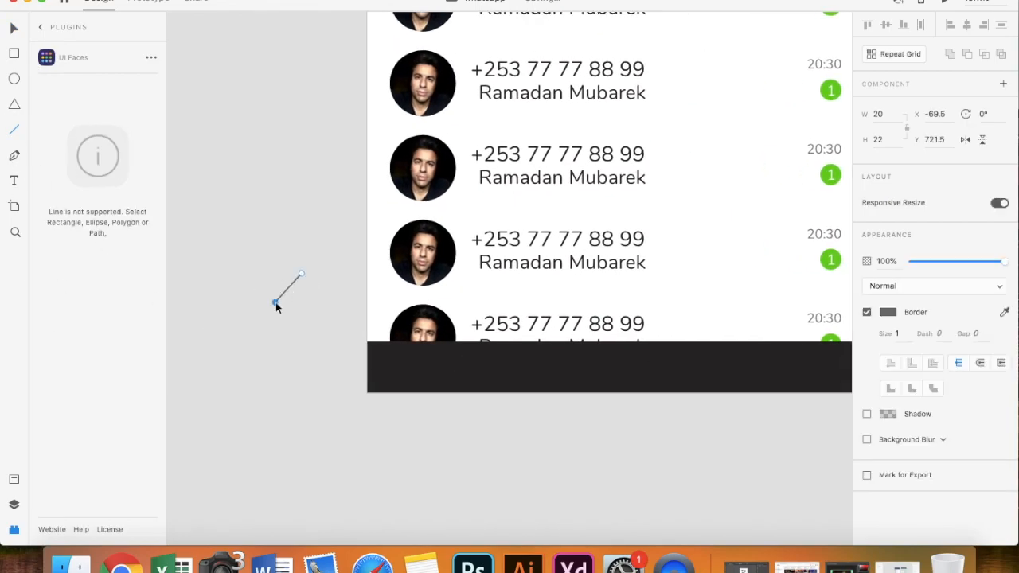
- Draw a second stroke, delete it, and shorten the remaining line from its upper end
{"action": "left_click_drag", "start_coordinate": [301, 317], "coordinate": [276, 304]}
{"action": "scroll", "coordinate": [276, 302], "scroll_direction": "up", "scroll_amount": 3}
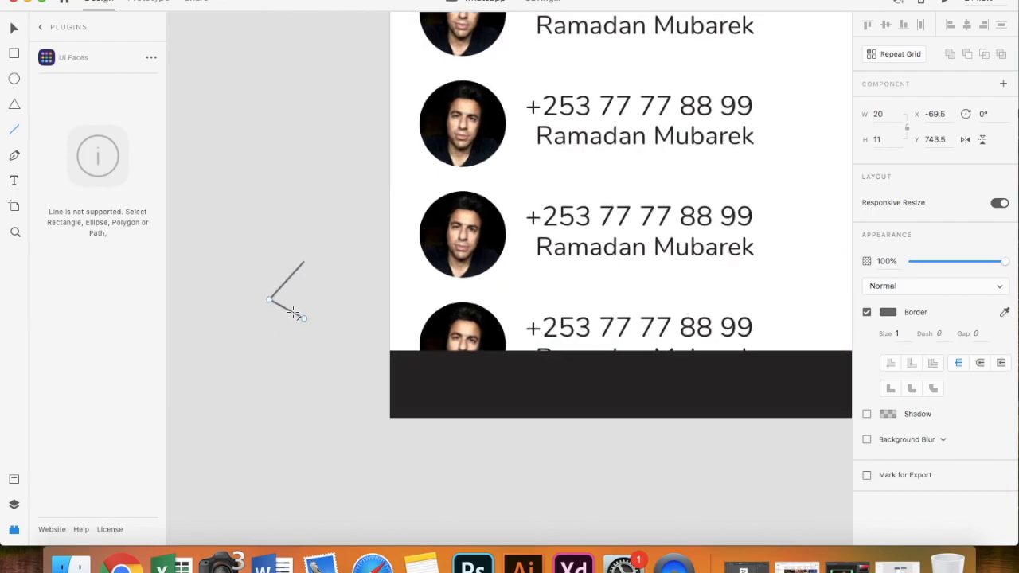
{"action": "key", "text": "Delete"}
{"action": "left_click", "coordinate": [13, 27]}
{"action": "left_click", "coordinate": [284, 278]}
{"action": "left_click", "coordinate": [300, 269]}
{"action": "mouse_move", "coordinate": [299, 269]}
{"action": "left_mouse_down"}
{"action": "mouse_move", "coordinate": [287, 315]}
{"action": "mouse_move", "coordinate": [288, 289]}
{"action": "left_mouse_up"}
- Move the chevron's corner point slightly left to shape the arrow
{"action": "scroll", "coordinate": [288, 291], "scroll_direction": "up", "scroll_amount": 5}
{"action": "left_click", "coordinate": [359, 318]}
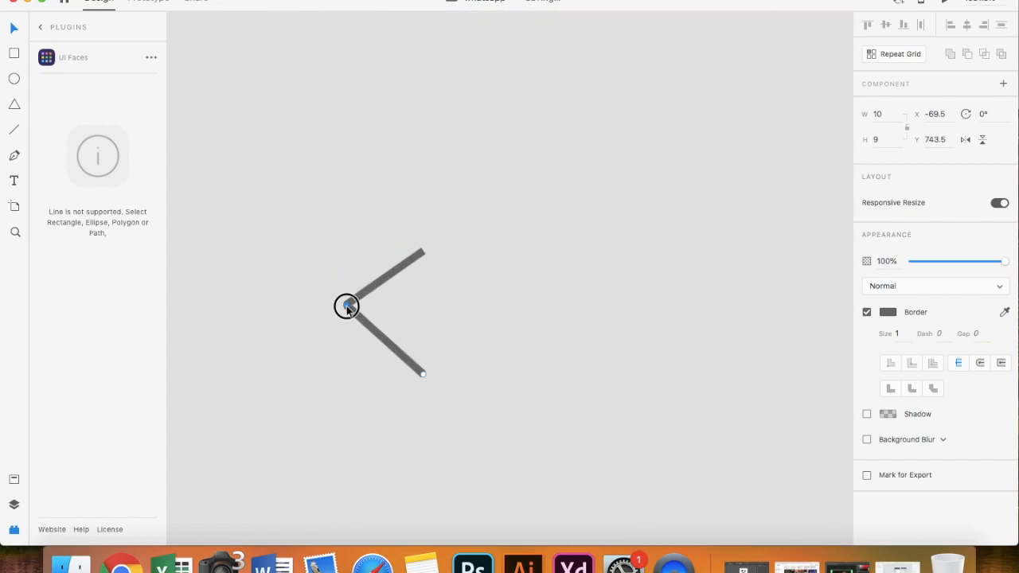
{"action": "scroll", "coordinate": [346, 306], "scroll_direction": "up", "scroll_amount": 4}
{"action": "left_click_drag", "start_coordinate": [356, 313], "coordinate": [339, 299]}
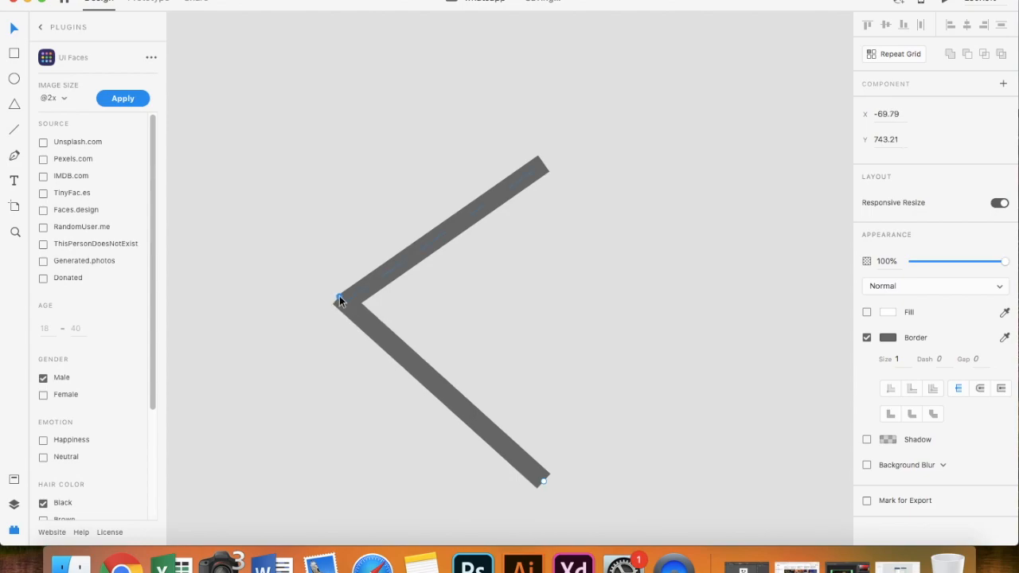
{"action": "scroll", "coordinate": [339, 297], "scroll_direction": "down", "scroll_amount": 4}
{"action": "key", "text": "Escape"}
- Merge both chevron strokes into a single shape with Add
{"action": "left_click", "coordinate": [394, 260]}
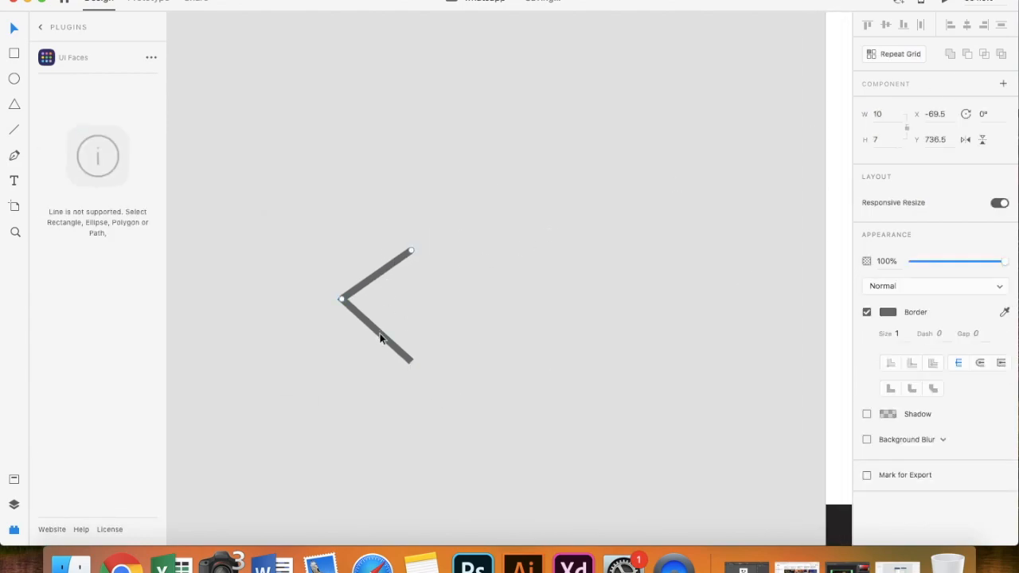
{"action": "left_click", "coordinate": [382, 335], "text": "shift"}
{"action": "left_click", "coordinate": [949, 54]}
{"action": "scroll", "coordinate": [771, 414], "scroll_direction": "down", "scroll_amount": 3}
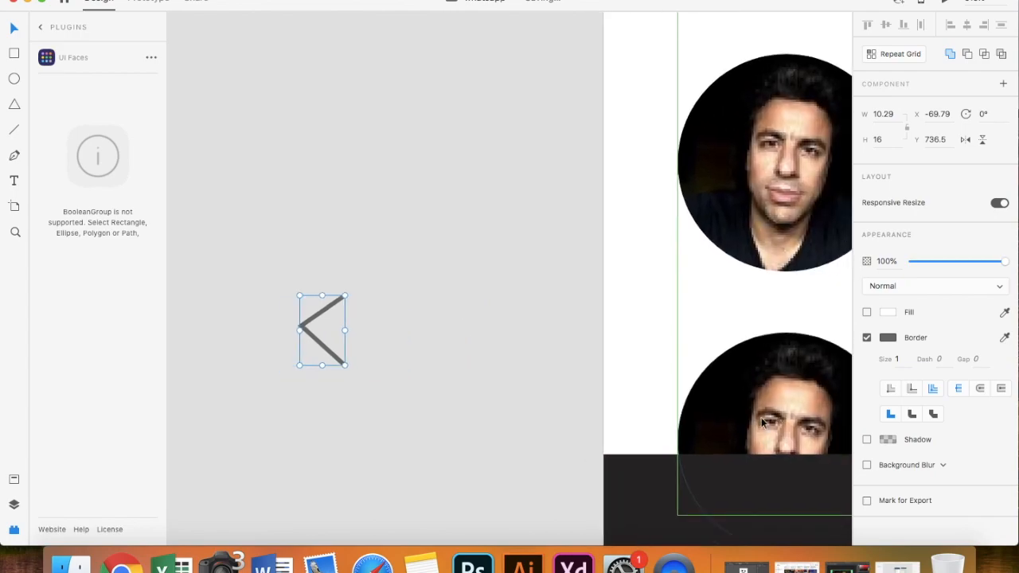
{"action": "scroll", "coordinate": [770, 414], "scroll_direction": "left", "scroll_amount": 3}
- Set the chevron's border colour to white #FFFFFF
{"action": "left_click", "coordinate": [866, 337]}
{"action": "left_click", "coordinate": [867, 337]}
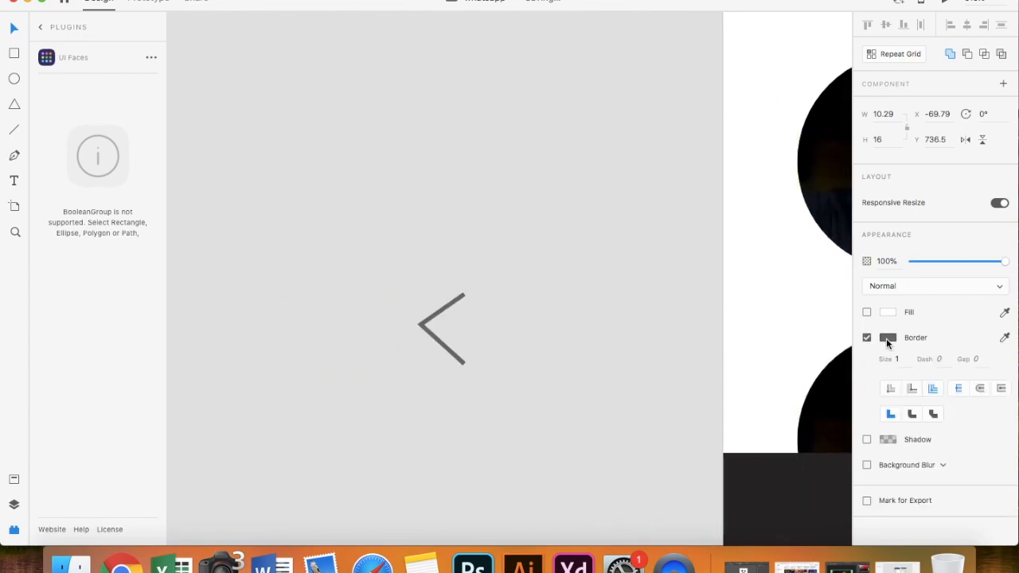
{"action": "left_click", "coordinate": [887, 337]}
{"action": "left_click", "coordinate": [773, 410]}
{"action": "scroll", "coordinate": [406, 419], "scroll_direction": "down", "scroll_amount": 3}
{"action": "scroll", "coordinate": [289, 329], "scroll_direction": "right", "scroll_amount": 3}
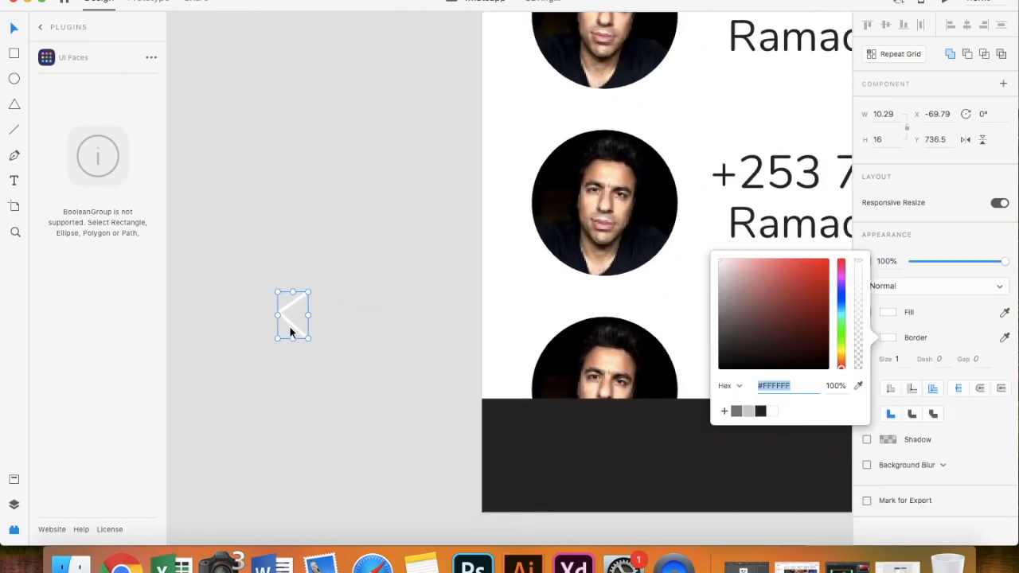
- Move the white chevron into the left end of the dark bottom bar
{"action": "left_click_drag", "start_coordinate": [289, 329], "coordinate": [528, 458]}
{"action": "left_click", "coordinate": [284, 318]}
{"action": "scroll", "coordinate": [526, 467], "scroll_direction": "up", "scroll_amount": 2}
{"action": "scroll", "coordinate": [526, 467], "scroll_direction": "down", "scroll_amount": 3}
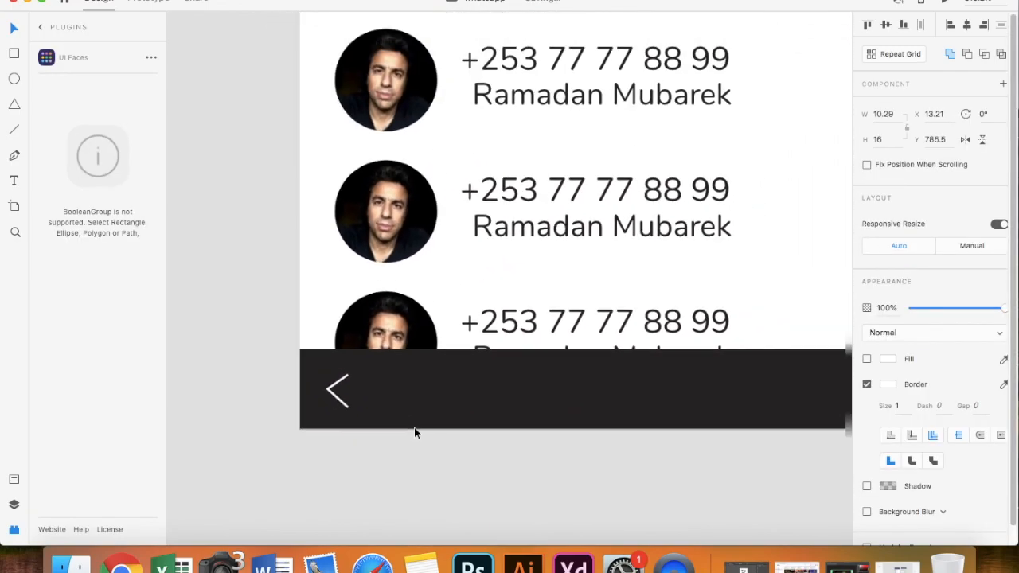
{"action": "scroll", "coordinate": [387, 413], "scroll_direction": "up", "scroll_amount": 5}
- Nudge the chevron's top-right anchor point slightly left and down
{"action": "double_click", "coordinate": [277, 345]}
{"action": "left_click", "coordinate": [277, 344]}
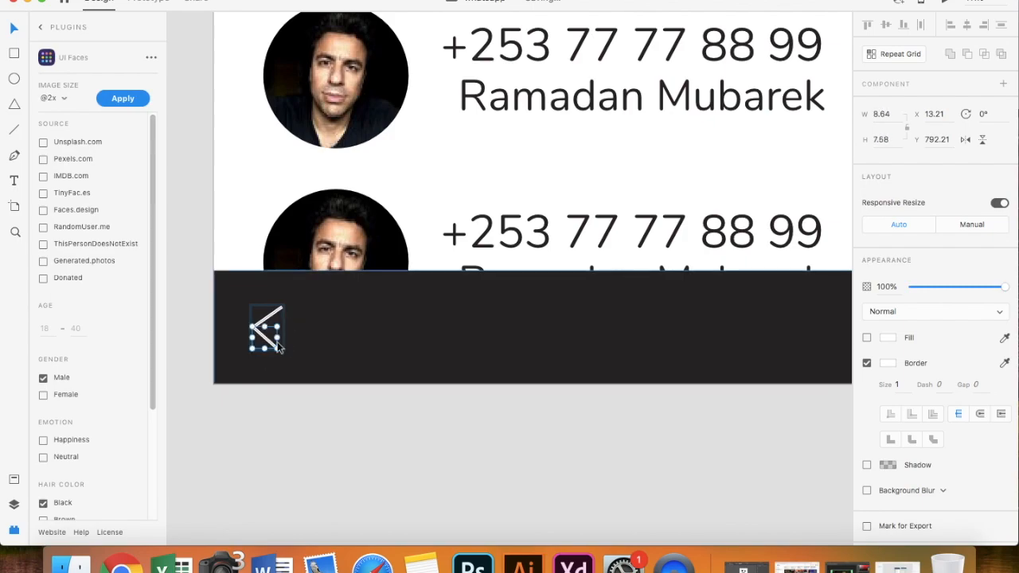
{"action": "left_click", "coordinate": [283, 310]}
{"action": "left_click_drag", "start_coordinate": [282, 308], "coordinate": [278, 310]}
{"action": "left_click", "coordinate": [335, 448]}
{"action": "scroll", "coordinate": [335, 447], "scroll_direction": "down", "scroll_amount": 5}
{"action": "scroll", "coordinate": [335, 447], "scroll_direction": "down", "scroll_amount": 3}
{"action": "scroll", "coordinate": [335, 447], "scroll_direction": "left", "scroll_amount": 3}
- Draw a borderless #D0CCCC rectangle centred in the bar with corner radius 10
{"action": "left_click", "coordinate": [14, 55]}
{"action": "scroll", "coordinate": [437, 370], "scroll_direction": "up", "scroll_amount": 2}
{"action": "left_click_drag", "start_coordinate": [555, 309], "coordinate": [467, 325]}
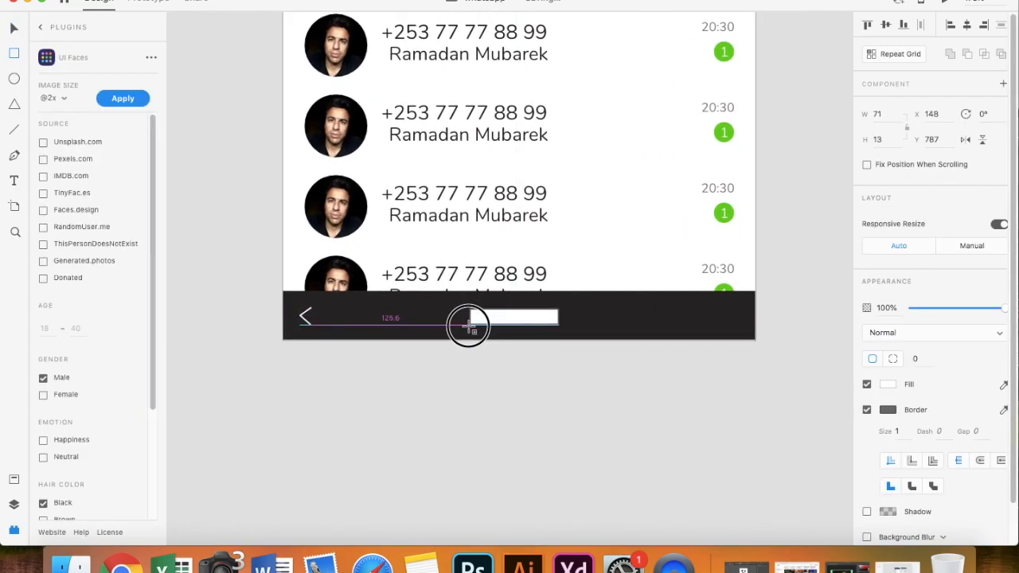
{"action": "left_click", "coordinate": [868, 411]}
{"action": "left_click", "coordinate": [888, 386]}
{"action": "left_click", "coordinate": [748, 466]}
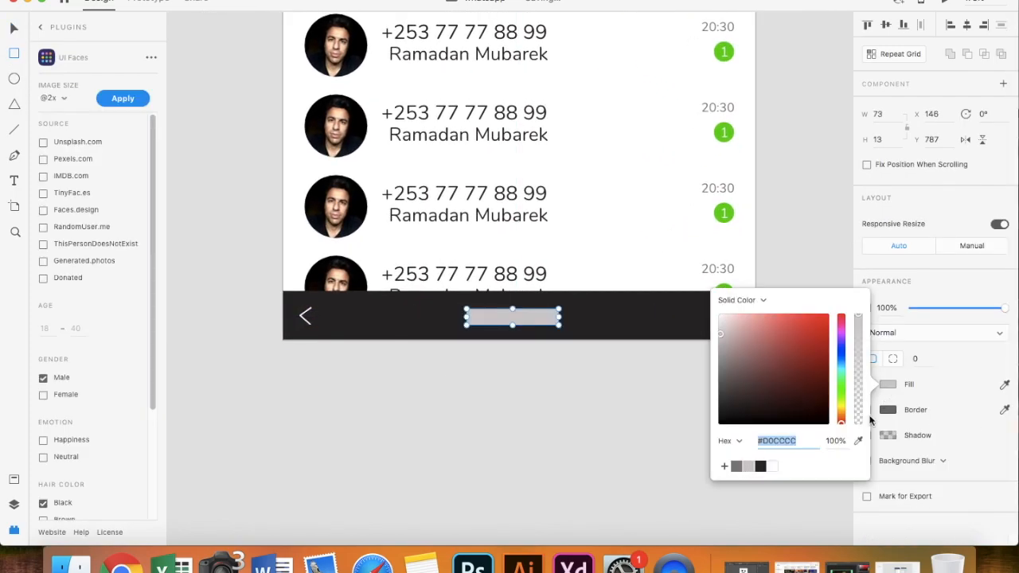
{"action": "left_click", "coordinate": [917, 360]}
{"action": "type", "text": "10"}
{"action": "key", "text": "Return"}
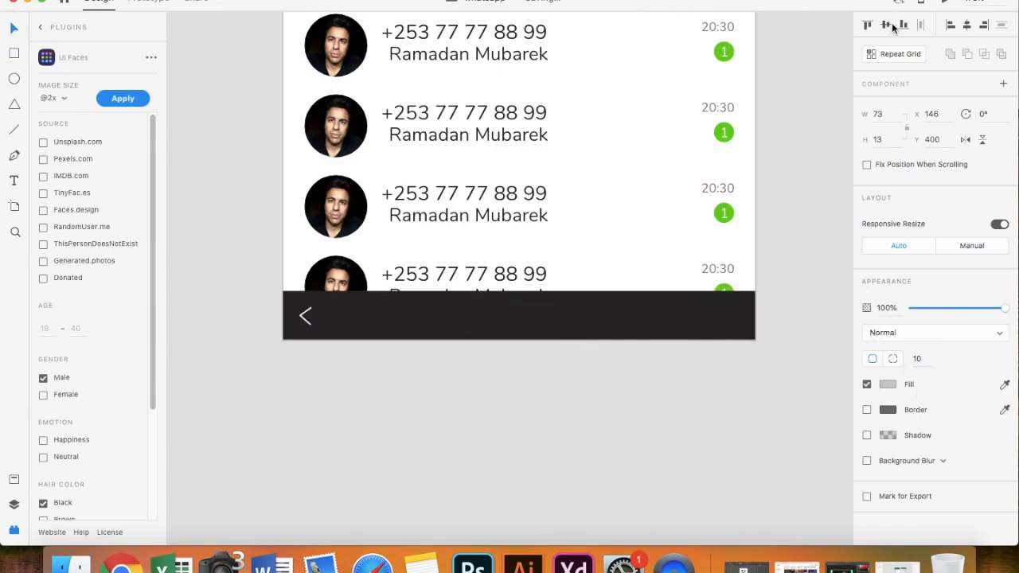
{"action": "left_click", "coordinate": [608, 379]}
{"action": "scroll", "coordinate": [609, 379], "scroll_direction": "down", "scroll_amount": 5}
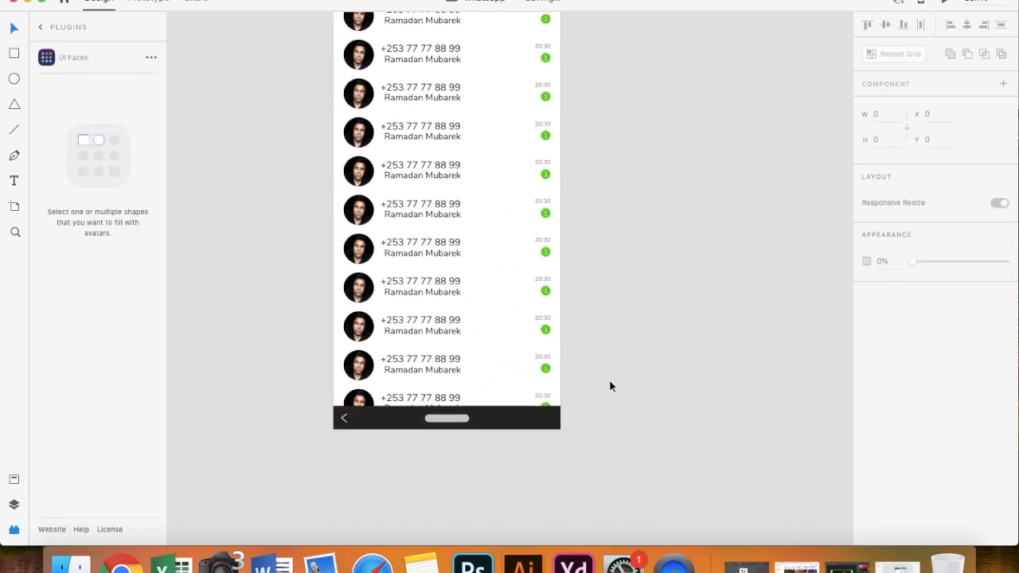
- Replace the third row's phone number with the contact's name
{"action": "scroll", "coordinate": [484, 291], "scroll_direction": "up", "scroll_amount": 5}
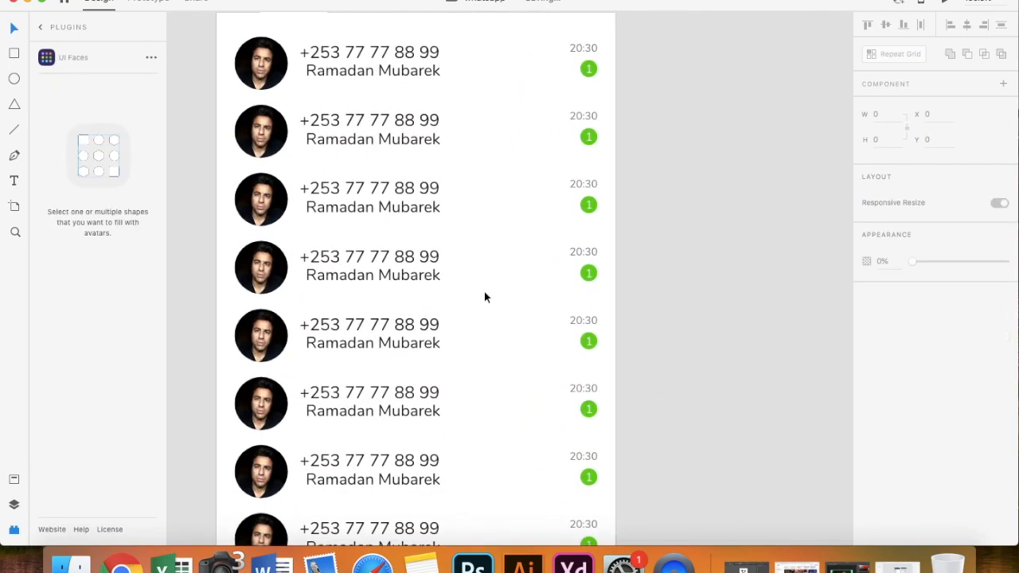
{"action": "scroll", "coordinate": [396, 241], "scroll_direction": "up", "scroll_amount": 2}
{"action": "double_click", "coordinate": [380, 212]}
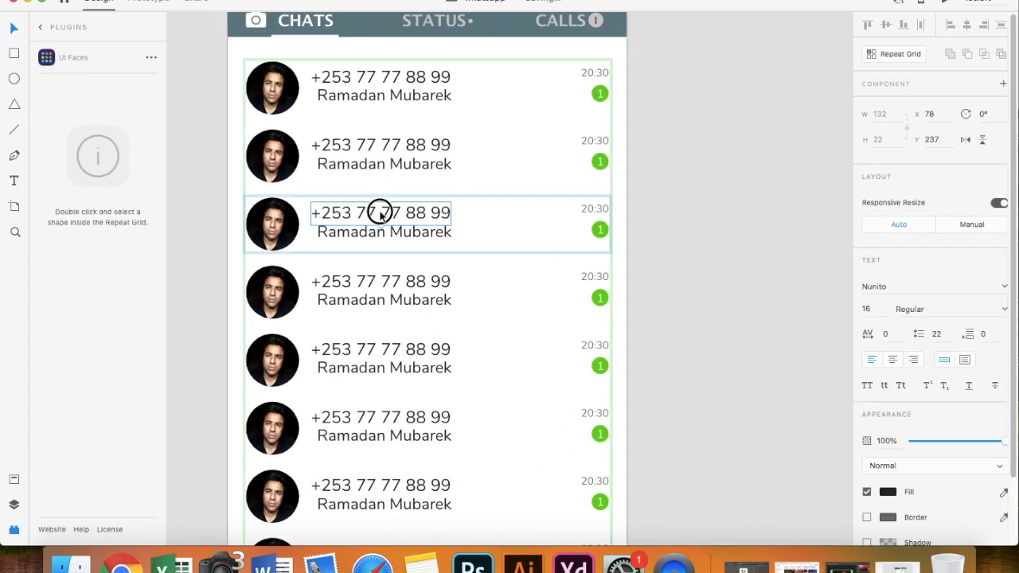
{"action": "double_click", "coordinate": [381, 212]}
{"action": "left_click", "coordinate": [379, 212]}
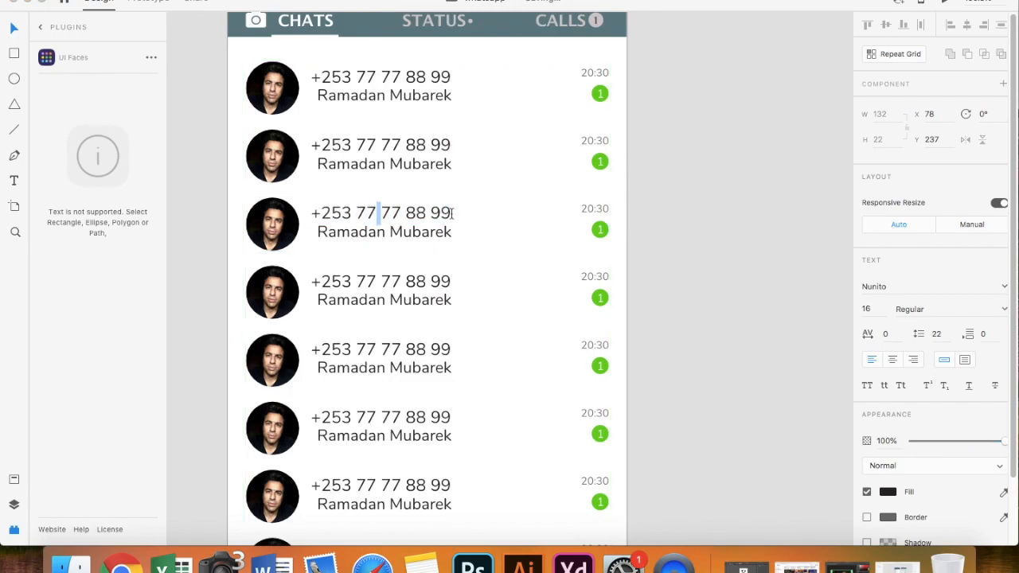
{"action": "left_click_drag", "start_coordinate": [452, 213], "coordinate": [296, 214]}
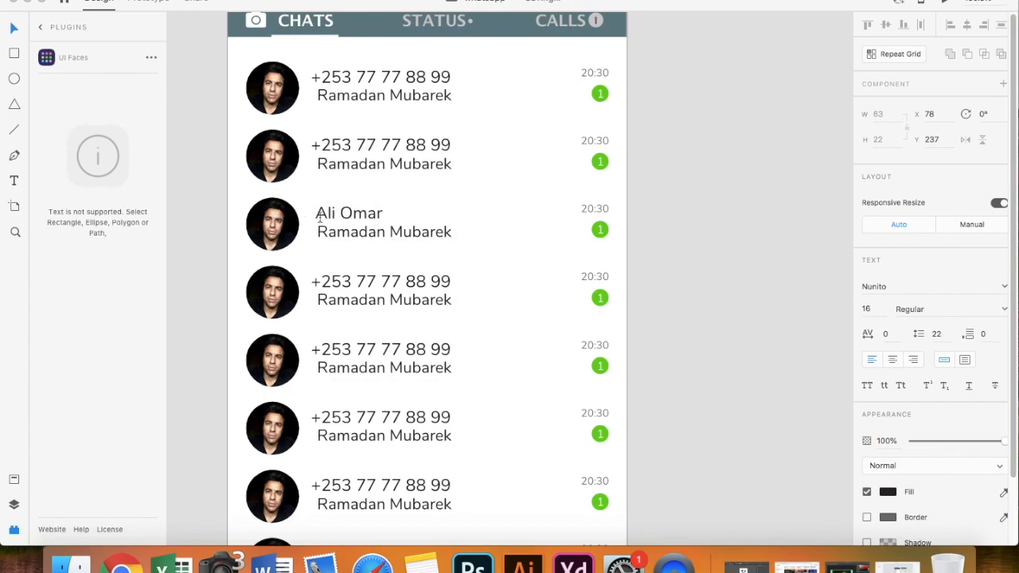
- Change the third row's message from Ramadan Mubarek to 'How you doing'
{"action": "double_click", "coordinate": [452, 231]}
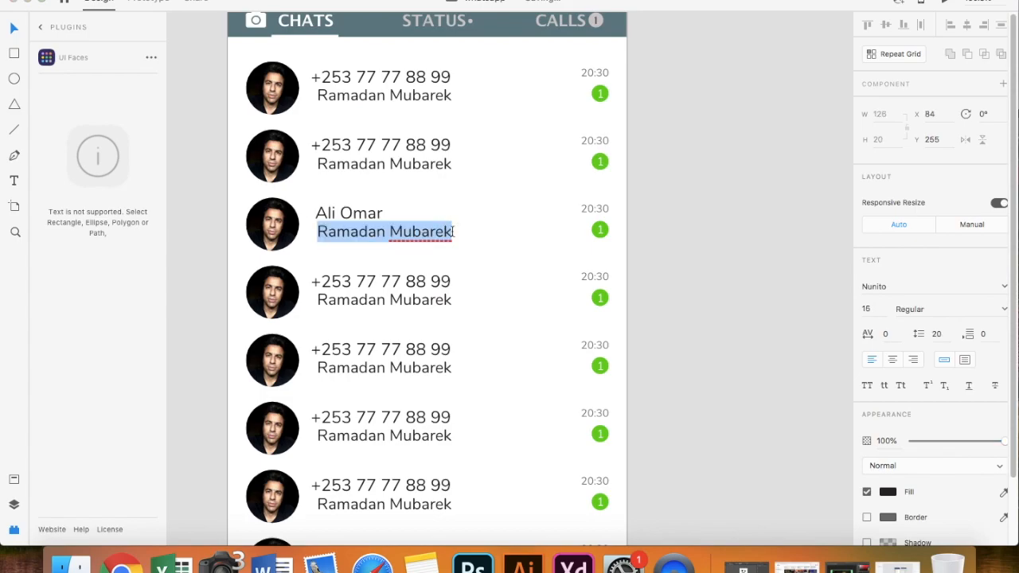
{"action": "key", "text": "BackSpace"}
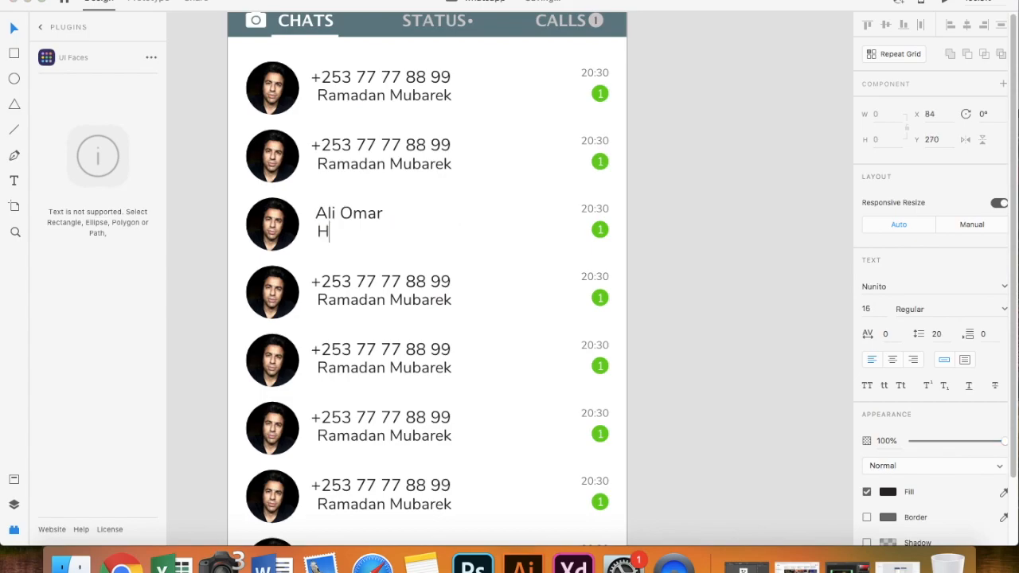
{"action": "type", "text": "How you doing"}
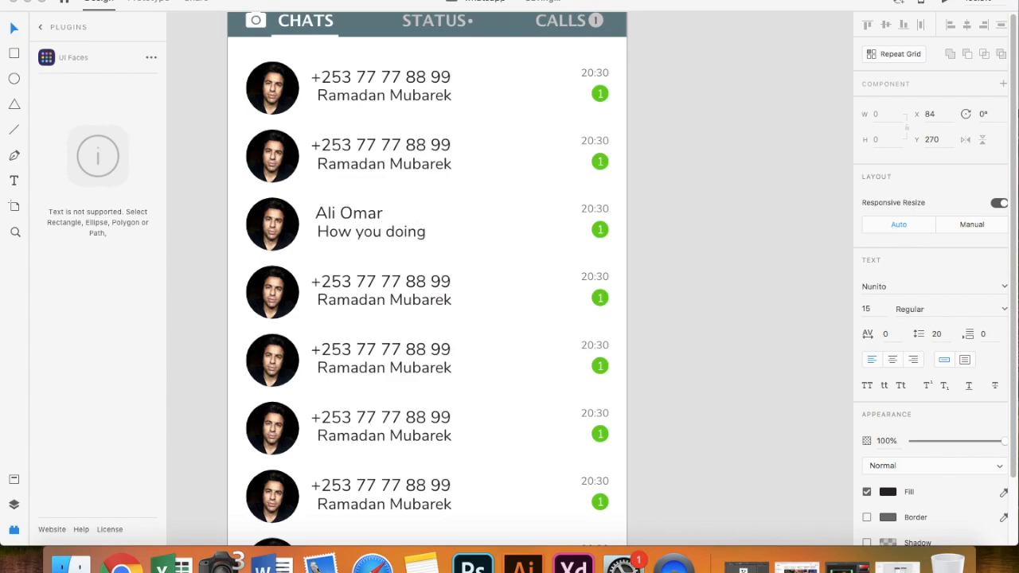
{"action": "key", "text": "Escape"}
- Change the third row's time from 20:30 to 19:30 and its badge count to 3
{"action": "double_click", "coordinate": [596, 211]}
{"action": "left_click_drag", "start_coordinate": [581, 210], "coordinate": [591, 209]}
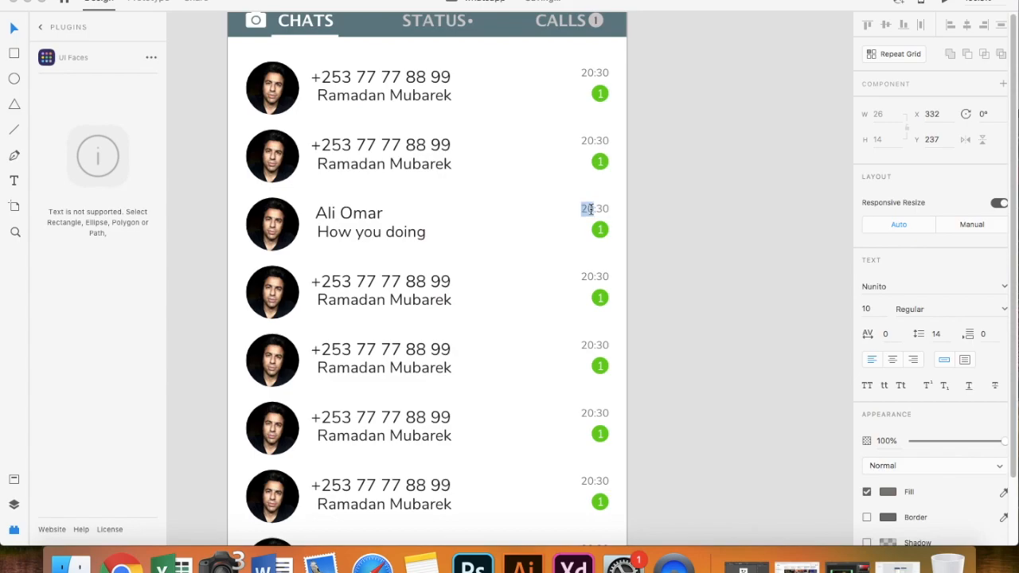
{"action": "type", "text": "19"}
{"action": "left_click", "coordinate": [601, 232]}
{"action": "double_click", "coordinate": [600, 230]}
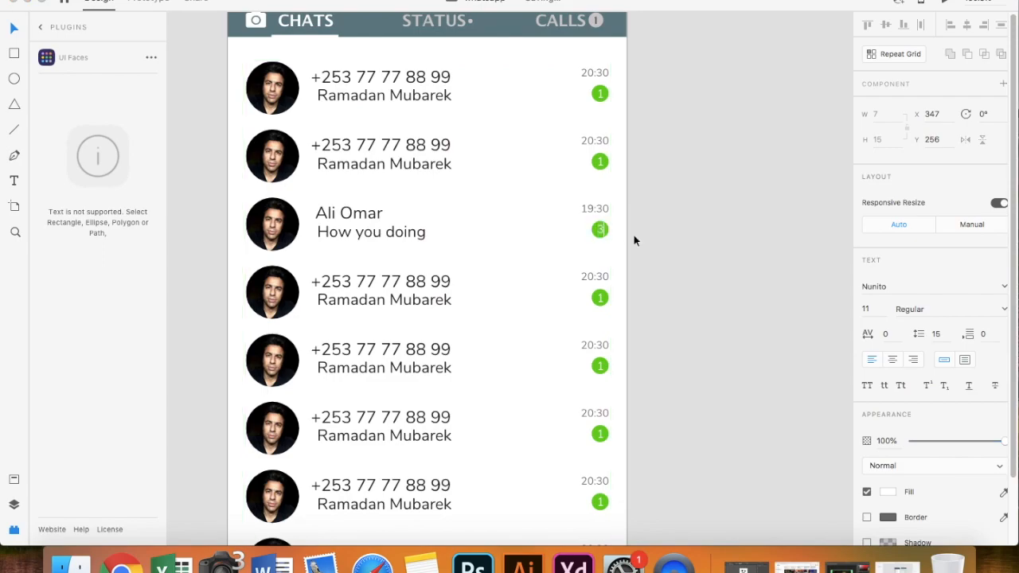
{"action": "left_click", "coordinate": [387, 282]}
{"action": "double_click", "coordinate": [387, 282]}
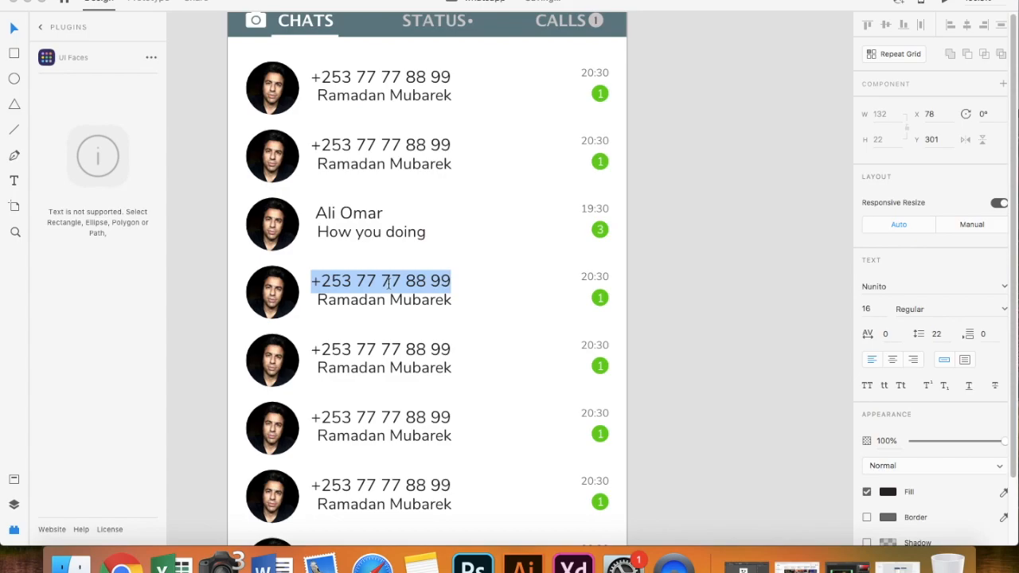
- Type the contact's name over the fourth row's phone number and remove the leading space
{"action": "type", "text": "Fatouma"}
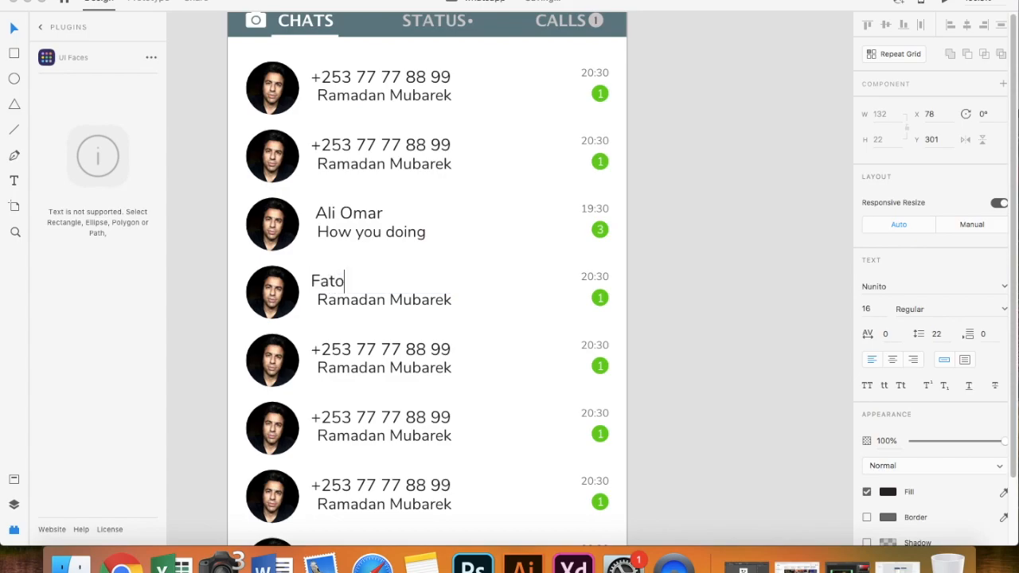
{"action": "left_click", "coordinate": [311, 282]}
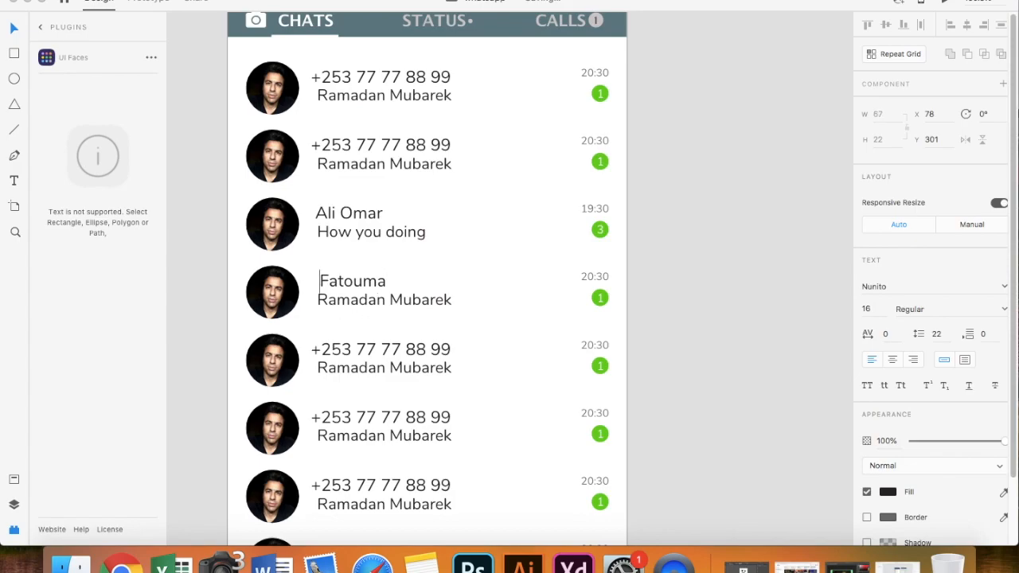
{"action": "key", "text": "BackSpace"}
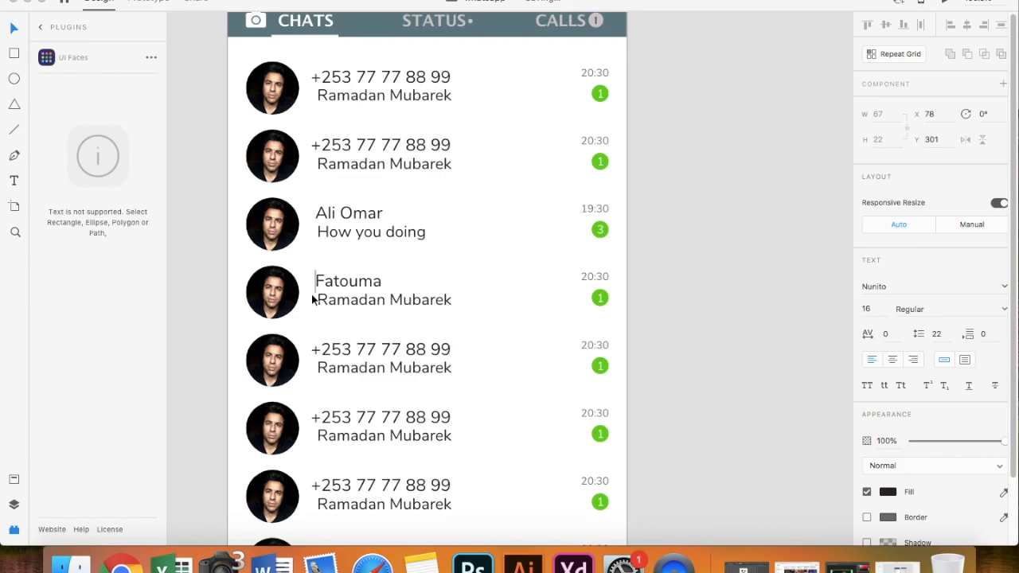
- Delete the fourth row's green badge and count, then undo both to restore them
{"action": "left_click", "coordinate": [600, 300]}
{"action": "key", "text": "Delete"}
{"action": "left_click", "coordinate": [599, 300]}
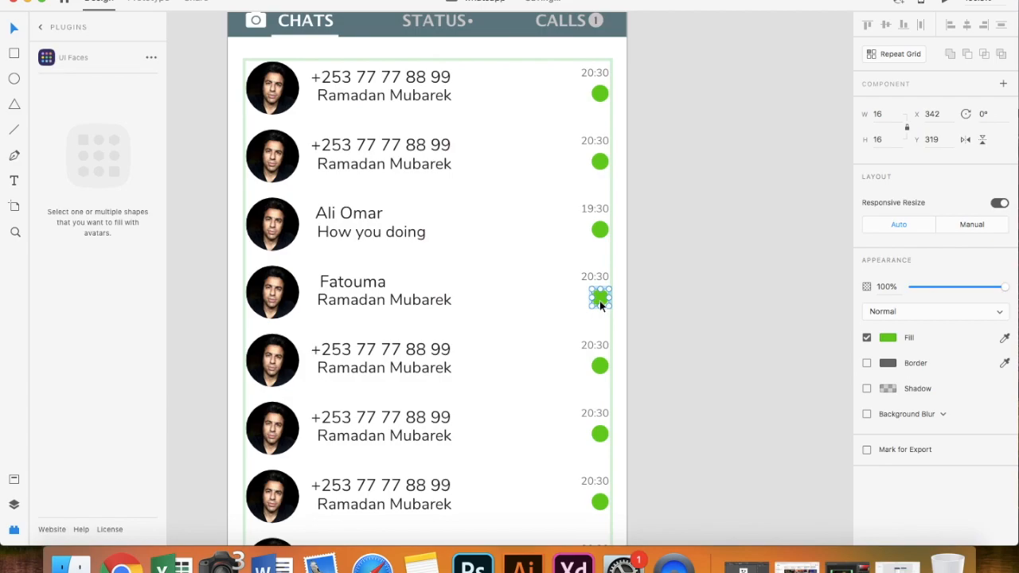
{"action": "key", "text": "Delete"}
{"action": "left_click", "coordinate": [669, 300]}
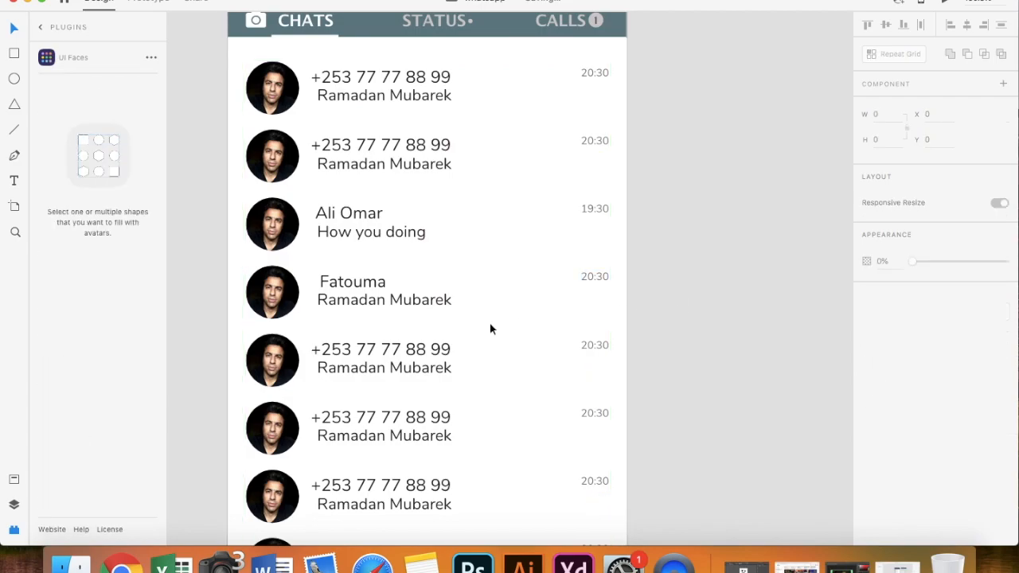
{"action": "key", "text": "super+z"}
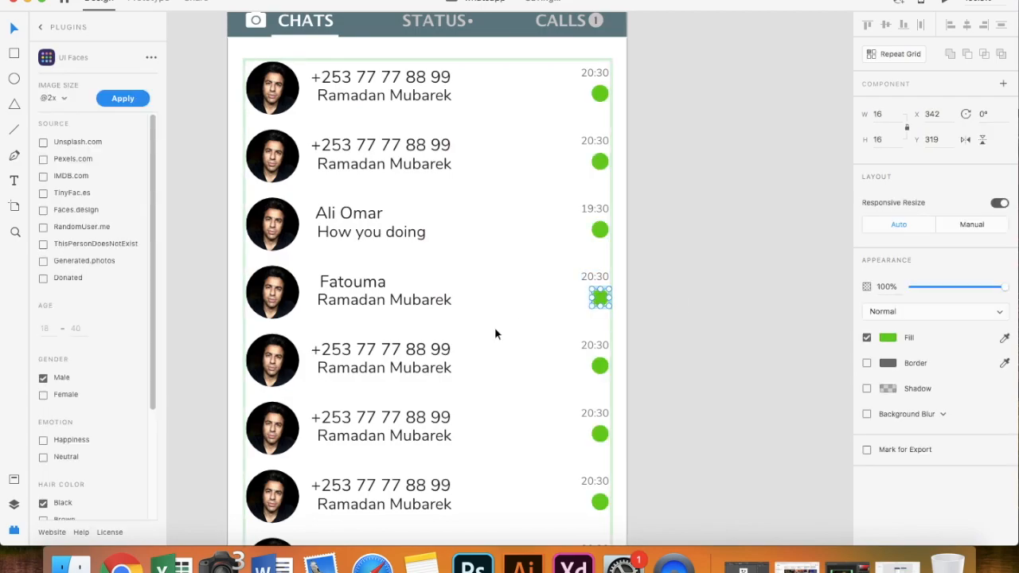
{"action": "key", "text": "super+z"}
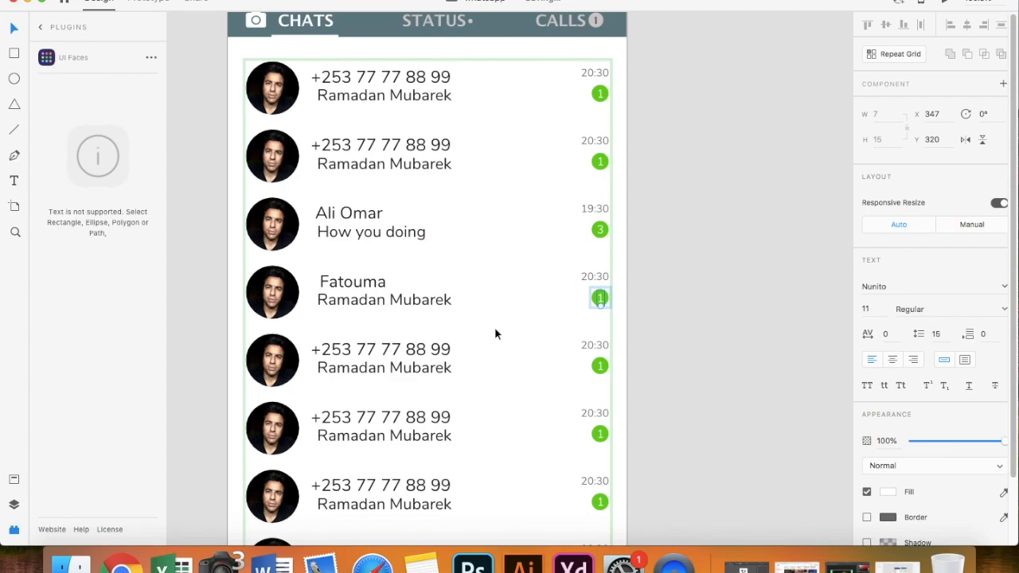
{"action": "left_click", "coordinate": [495, 329]}
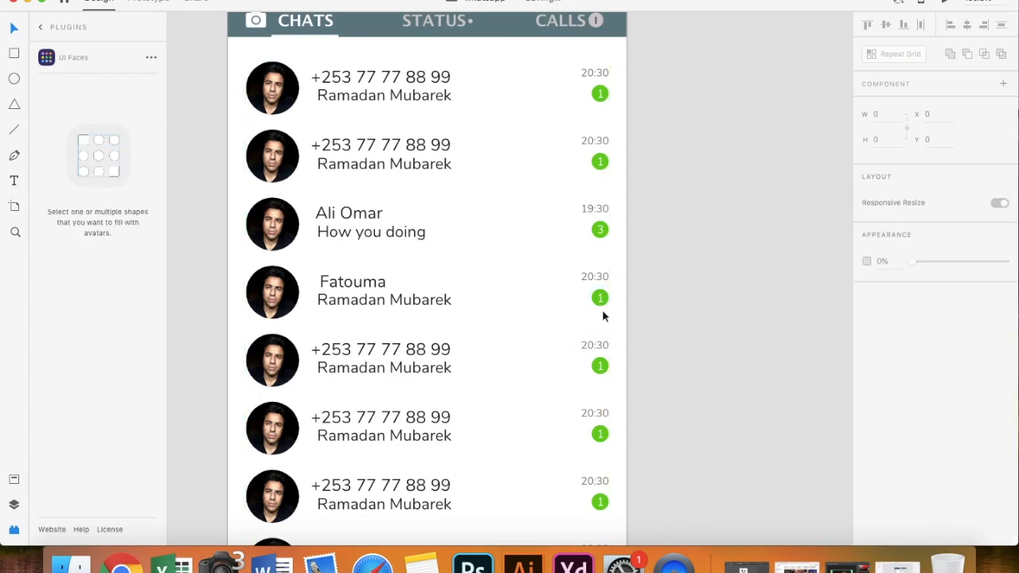
{"action": "scroll", "coordinate": [560, 312], "scroll_direction": "down", "scroll_amount": 5}
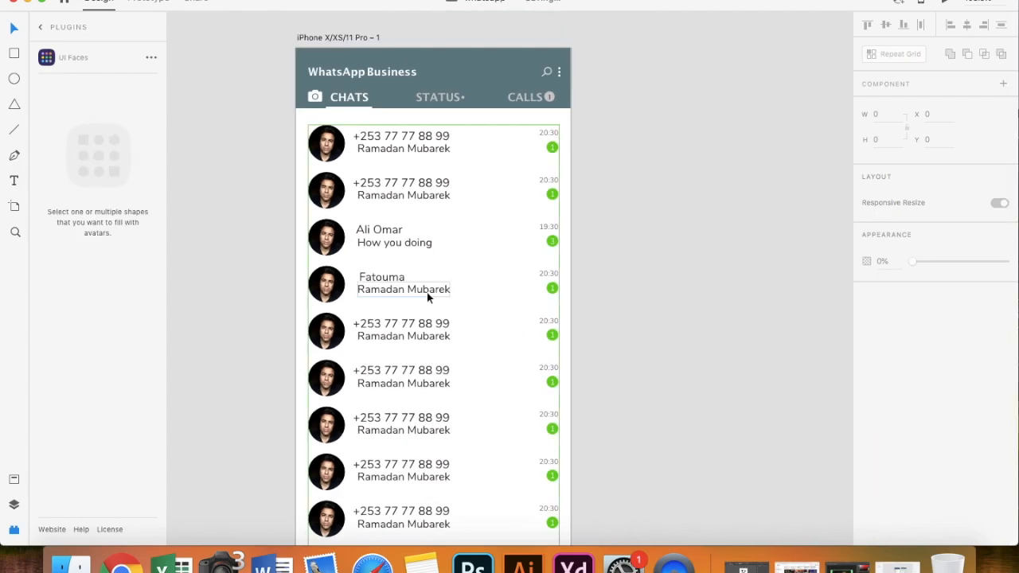
- Ungroup the repeated chat-list grid into independent chat rows
{"action": "scroll", "coordinate": [537, 294], "scroll_direction": "down", "scroll_amount": 2}
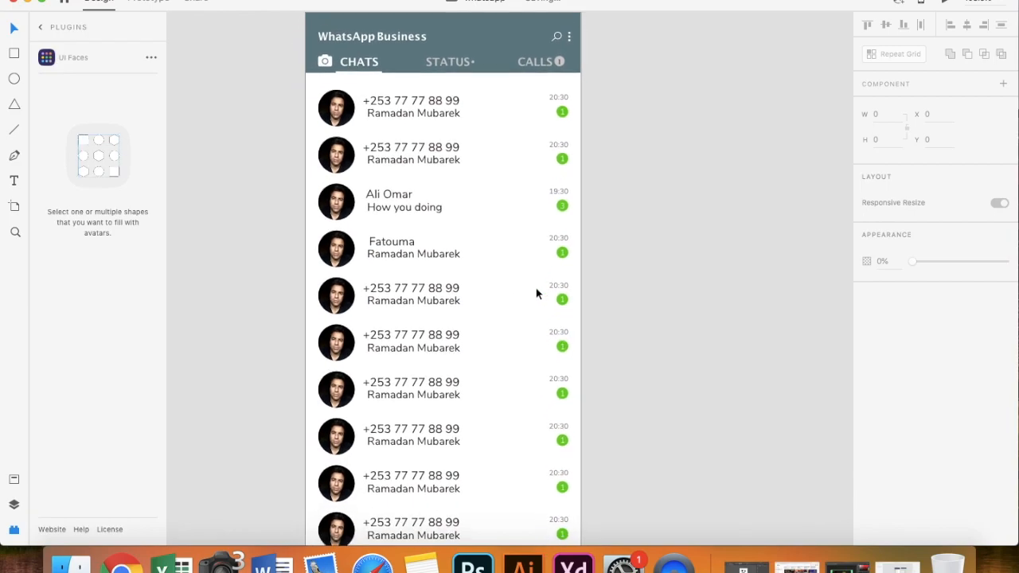
{"action": "scroll", "coordinate": [537, 294], "scroll_direction": "down", "scroll_amount": 2}
{"action": "left_click", "coordinate": [402, 393]}
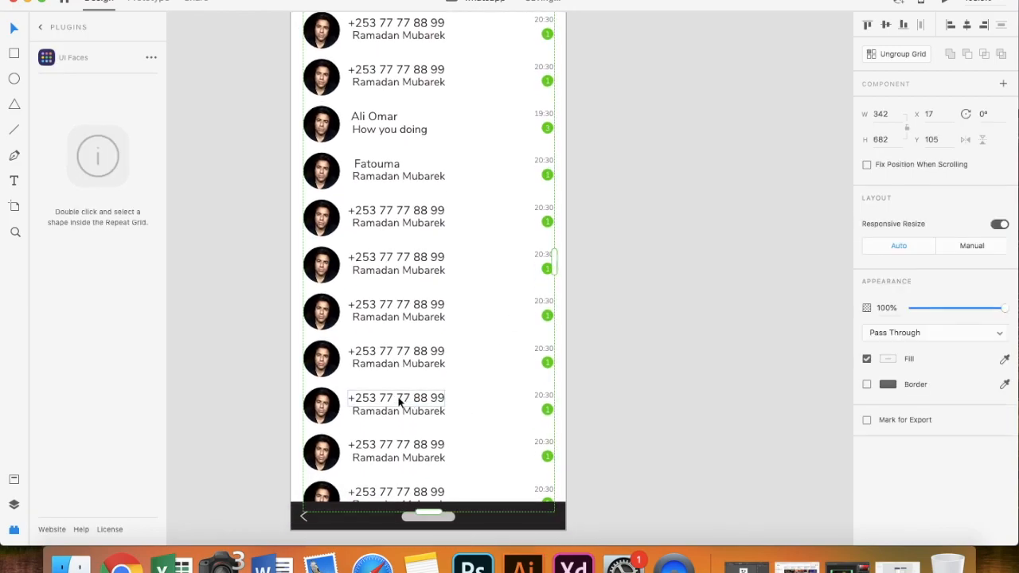
{"action": "left_click", "coordinate": [897, 53]}
- Test-drag chat rows out of the list, undoing each move so rows stay in place
{"action": "left_click_drag", "start_coordinate": [414, 263], "coordinate": [654, 268]}
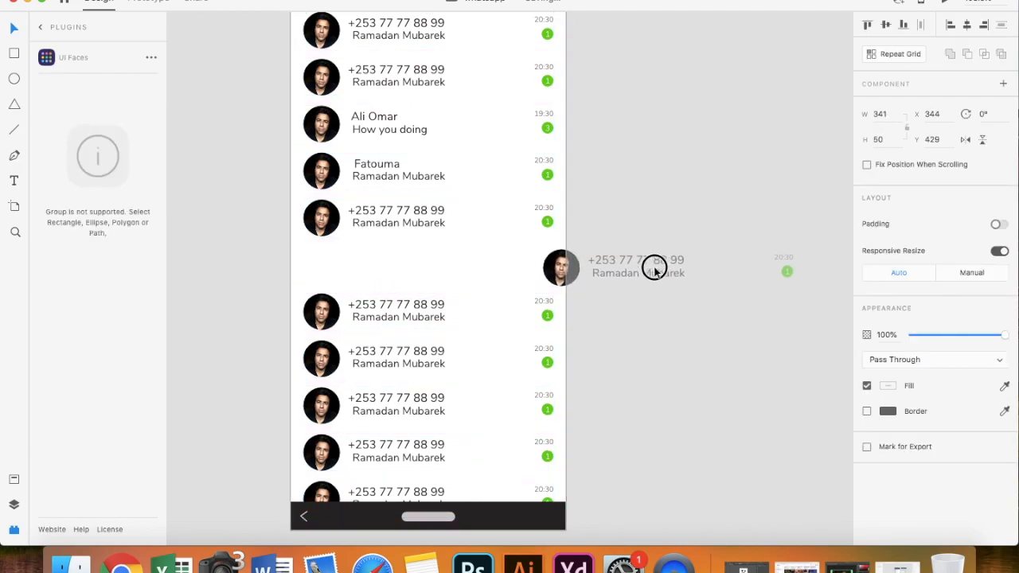
{"action": "key", "text": "super+z"}
{"action": "left_click", "coordinate": [398, 217]}
{"action": "left_click_drag", "start_coordinate": [398, 216], "coordinate": [231, 228]}
{"action": "key", "text": "super+z"}
{"action": "scroll", "coordinate": [472, 288], "scroll_direction": "up", "scroll_amount": 1}
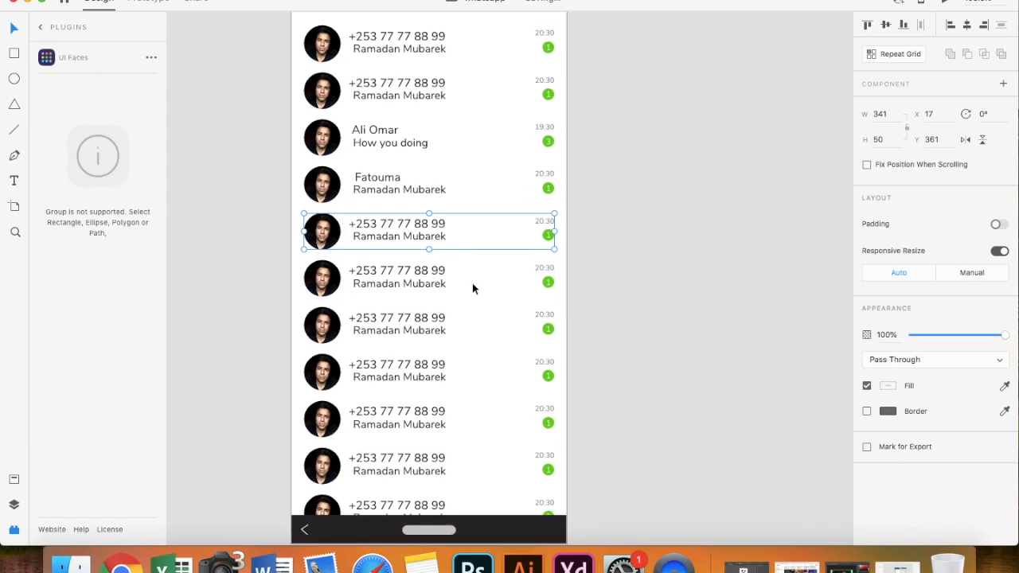
{"action": "scroll", "coordinate": [472, 288], "scroll_direction": "up", "scroll_amount": 4}
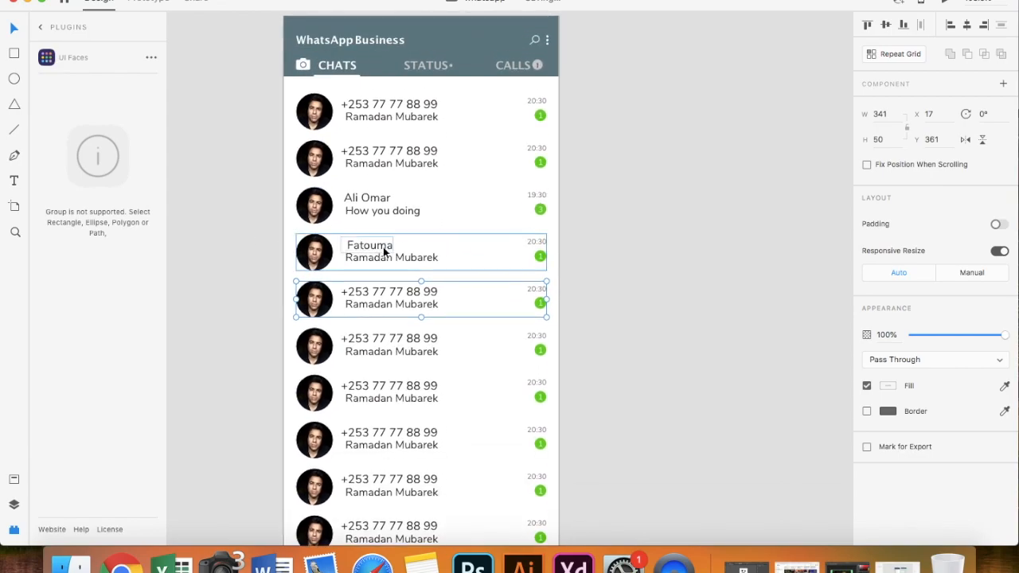
- Delete the green unread badge from the fourth chat row, leaving only its 20:30 time
{"action": "left_click", "coordinate": [539, 266]}
{"action": "double_click", "coordinate": [540, 258]}
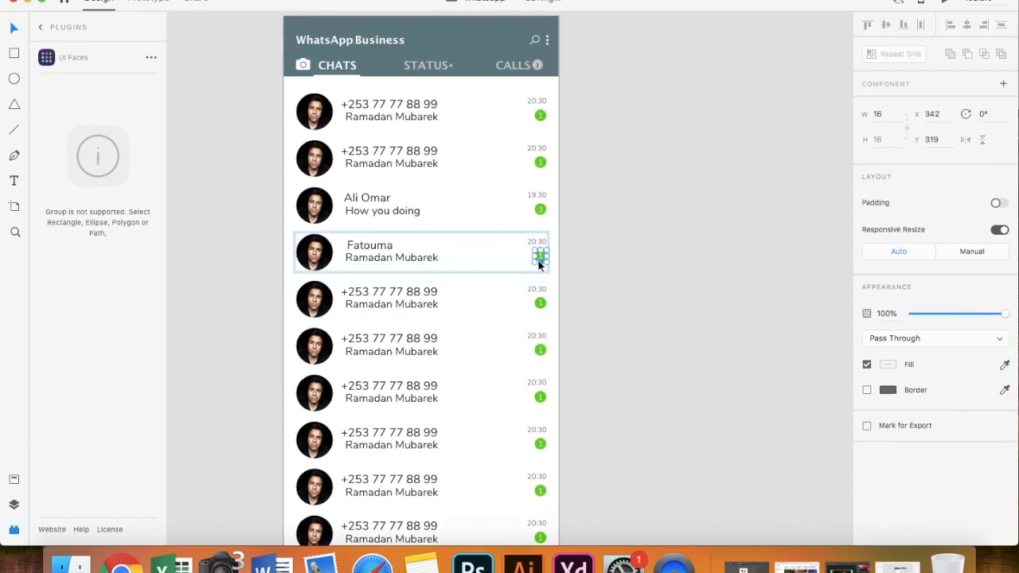
{"action": "key", "text": "Delete"}
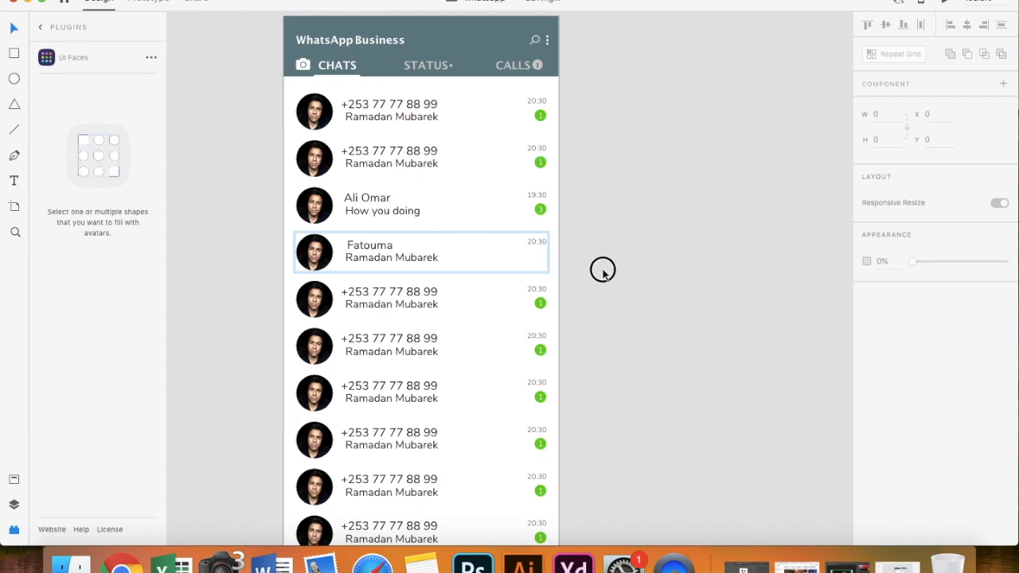
{"action": "scroll", "coordinate": [442, 260], "scroll_direction": "up", "scroll_amount": 3}
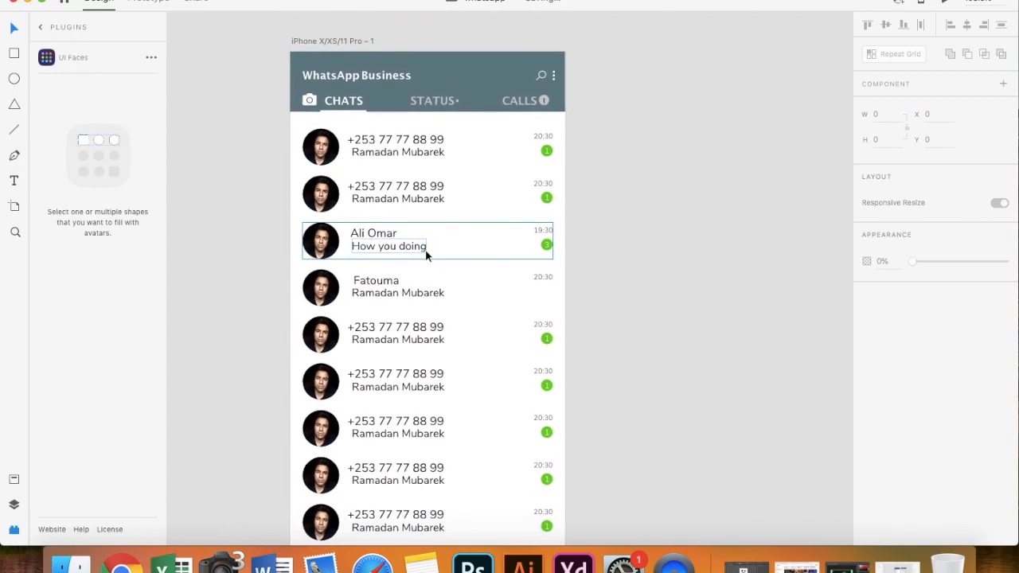
{"action": "scroll", "coordinate": [425, 249], "scroll_direction": "up", "scroll_amount": 1}
{"action": "scroll", "coordinate": [436, 309], "scroll_direction": "down", "scroll_amount": 3}
{"action": "scroll", "coordinate": [436, 310], "scroll_direction": "down", "scroll_amount": 3}
{"action": "scroll", "coordinate": [436, 310], "scroll_direction": "up", "scroll_amount": 3}
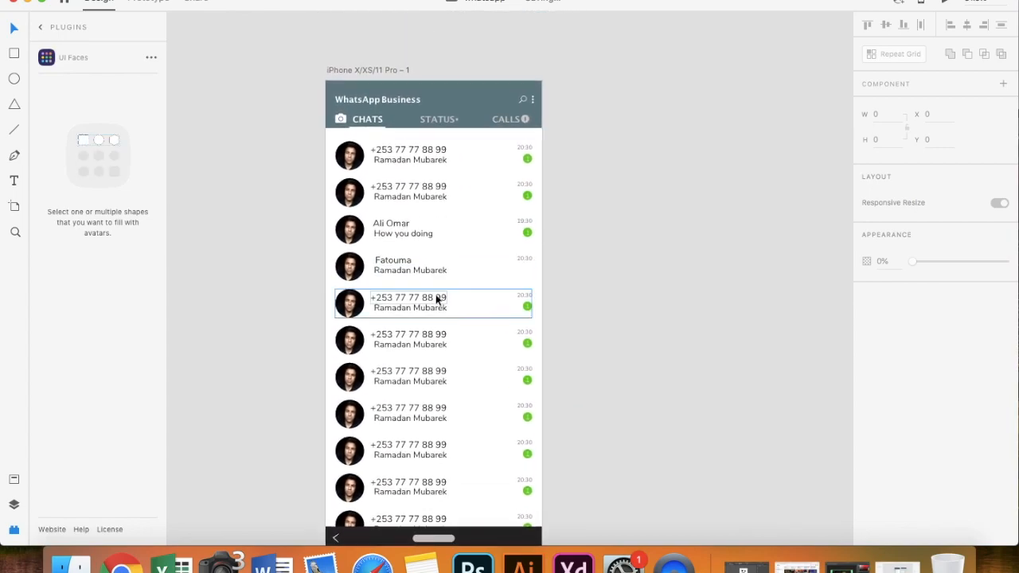
{"action": "left_click", "coordinate": [406, 163]}
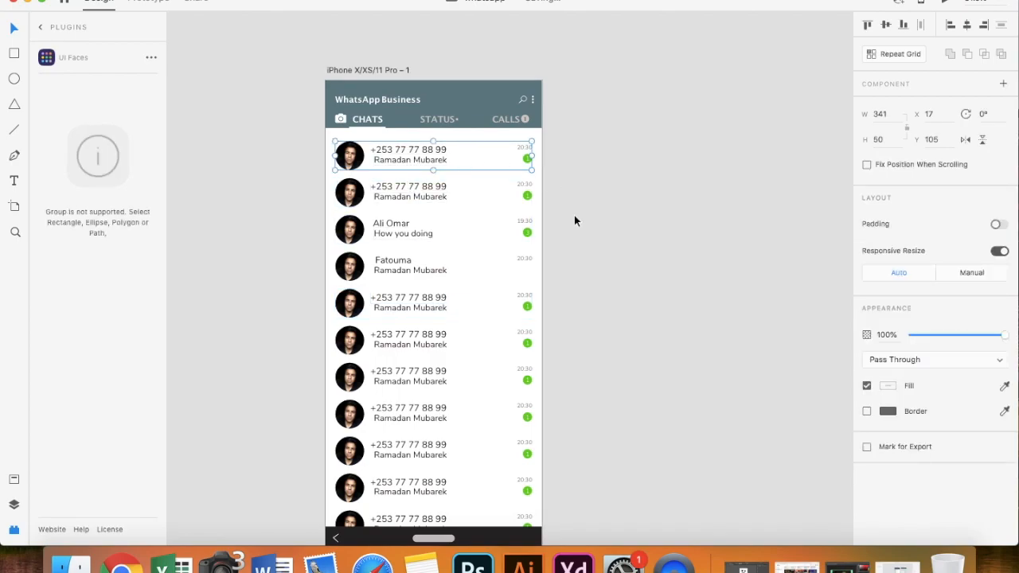